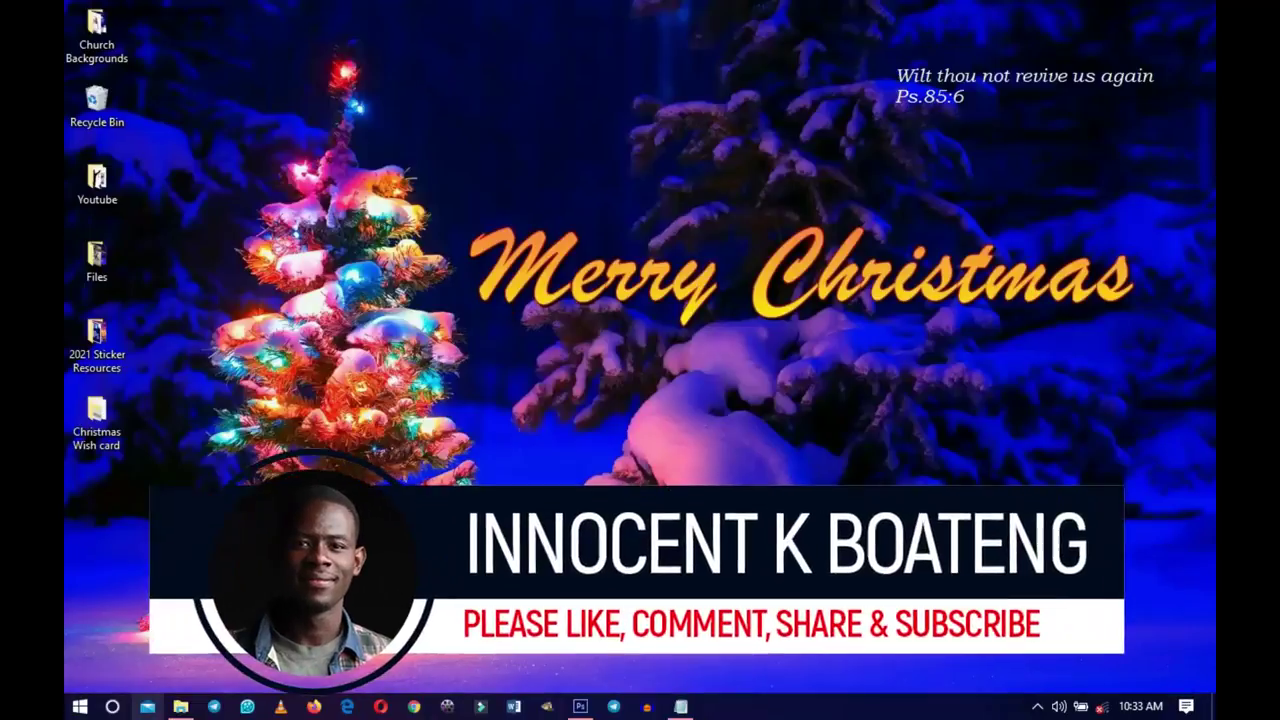
Create a new RGB document 8 inches wide and 8 inches high at 300 pixels/inch.
click(182, 708)
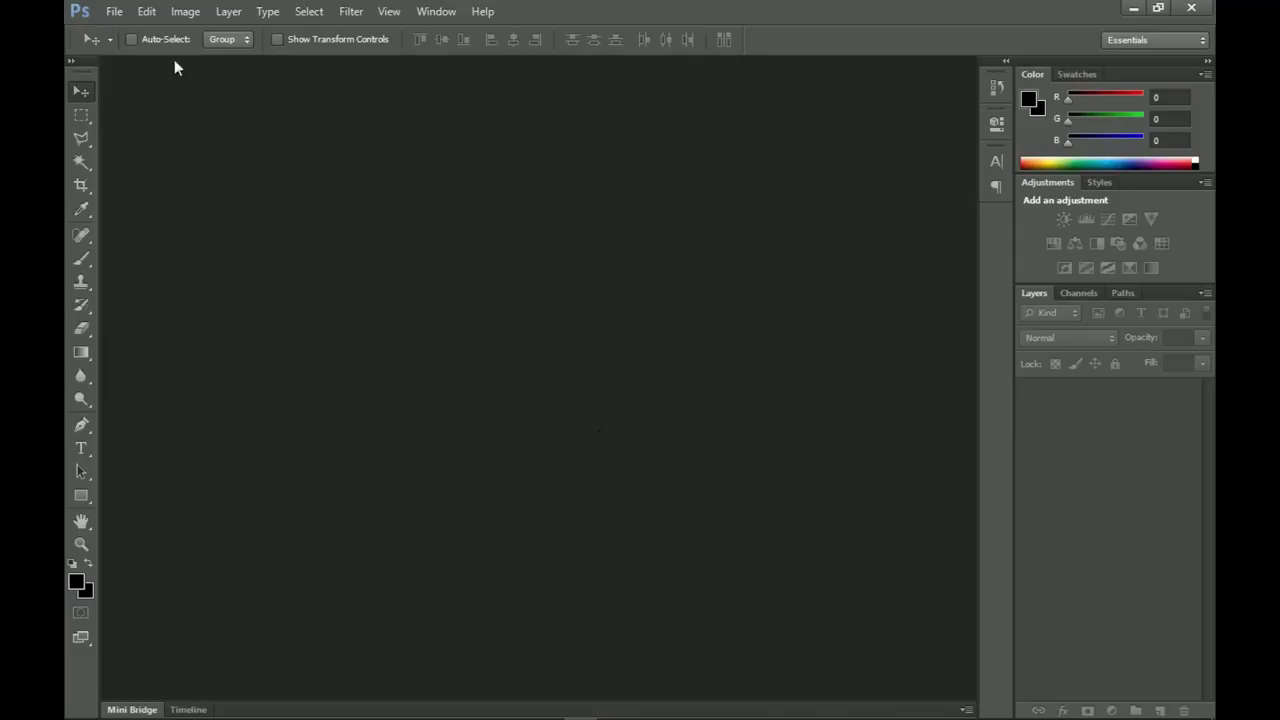
click(114, 12)
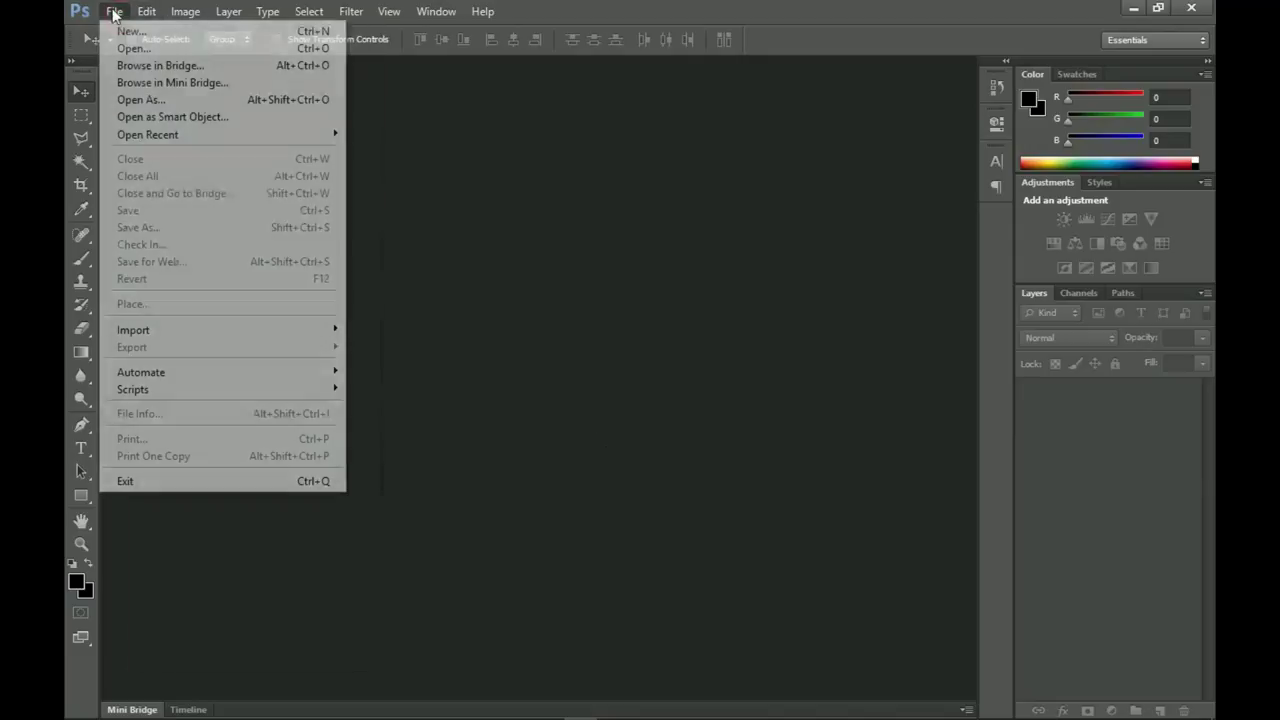
click(130, 31)
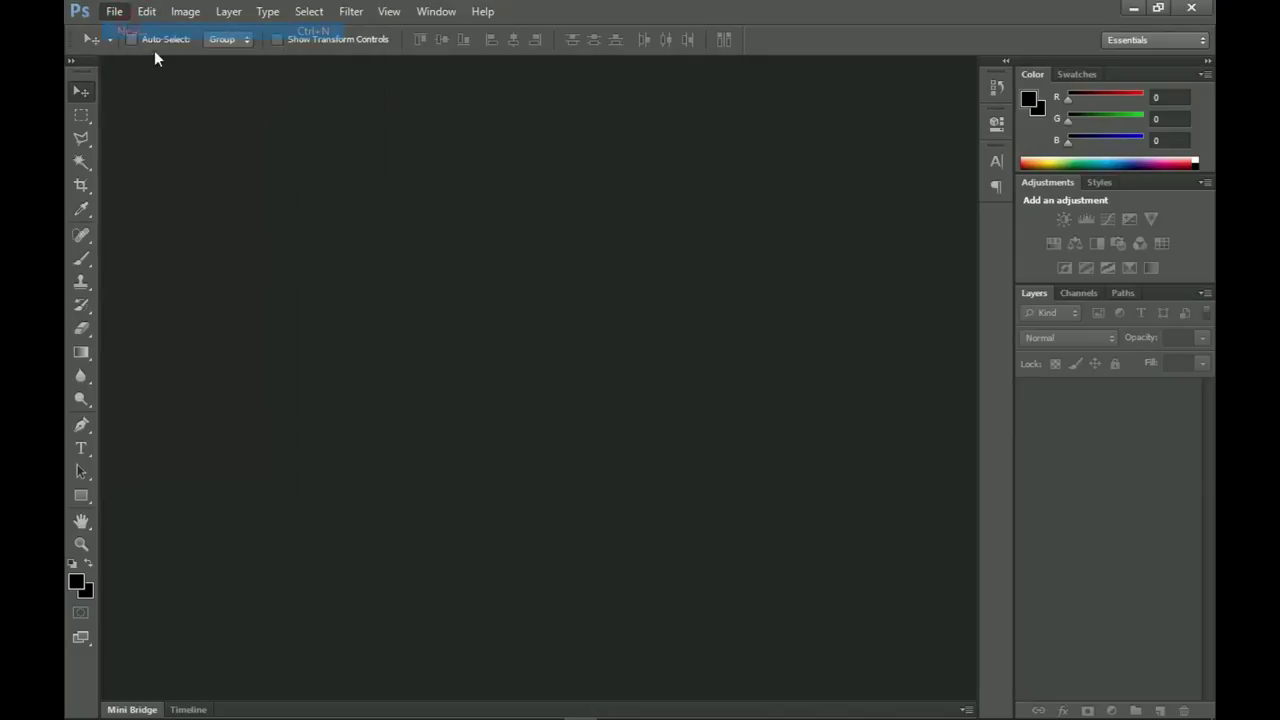
click(627, 337)
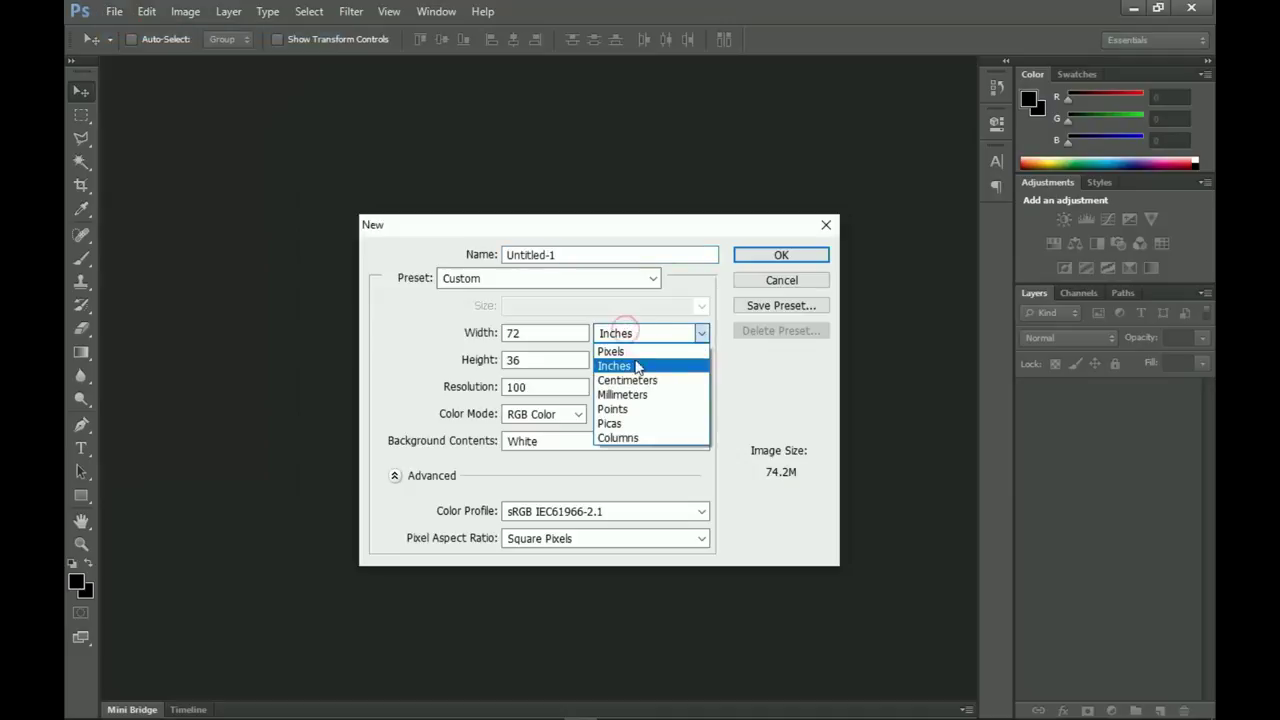
click(627, 367)
key(shift+Tab)
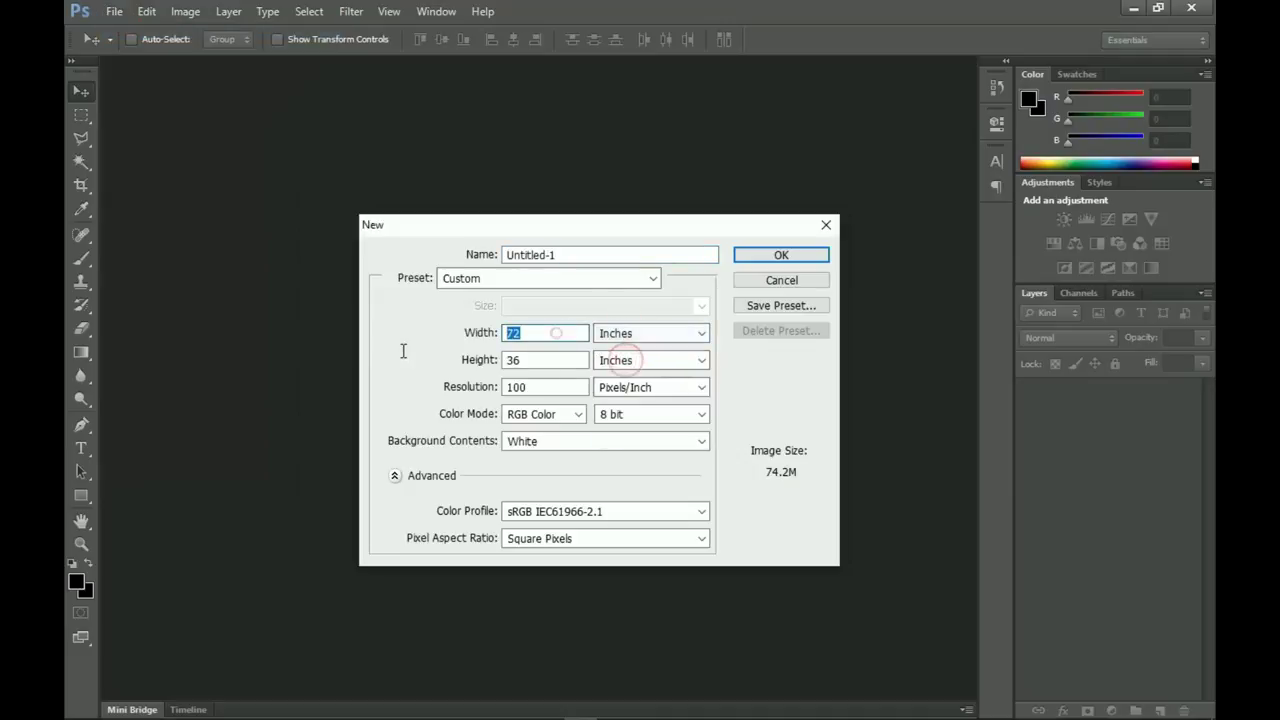
text(8)
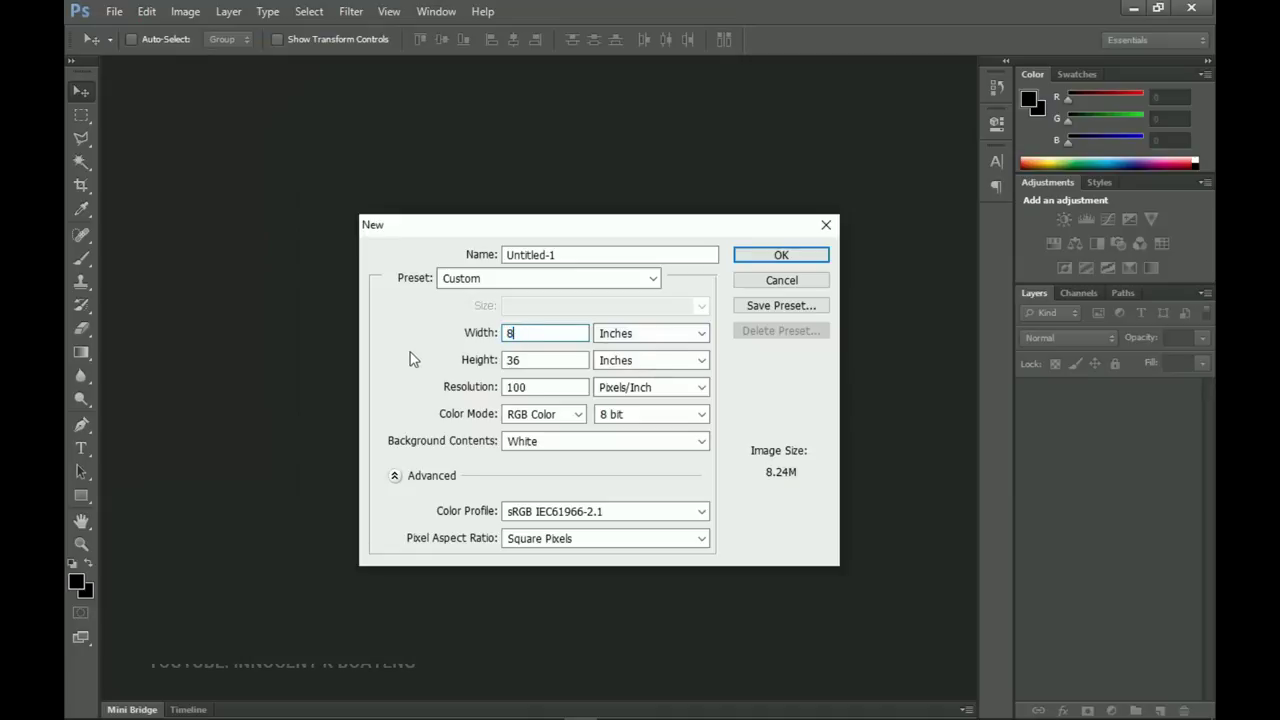
double_click(551, 359)
text(8)
double_click(549, 389)
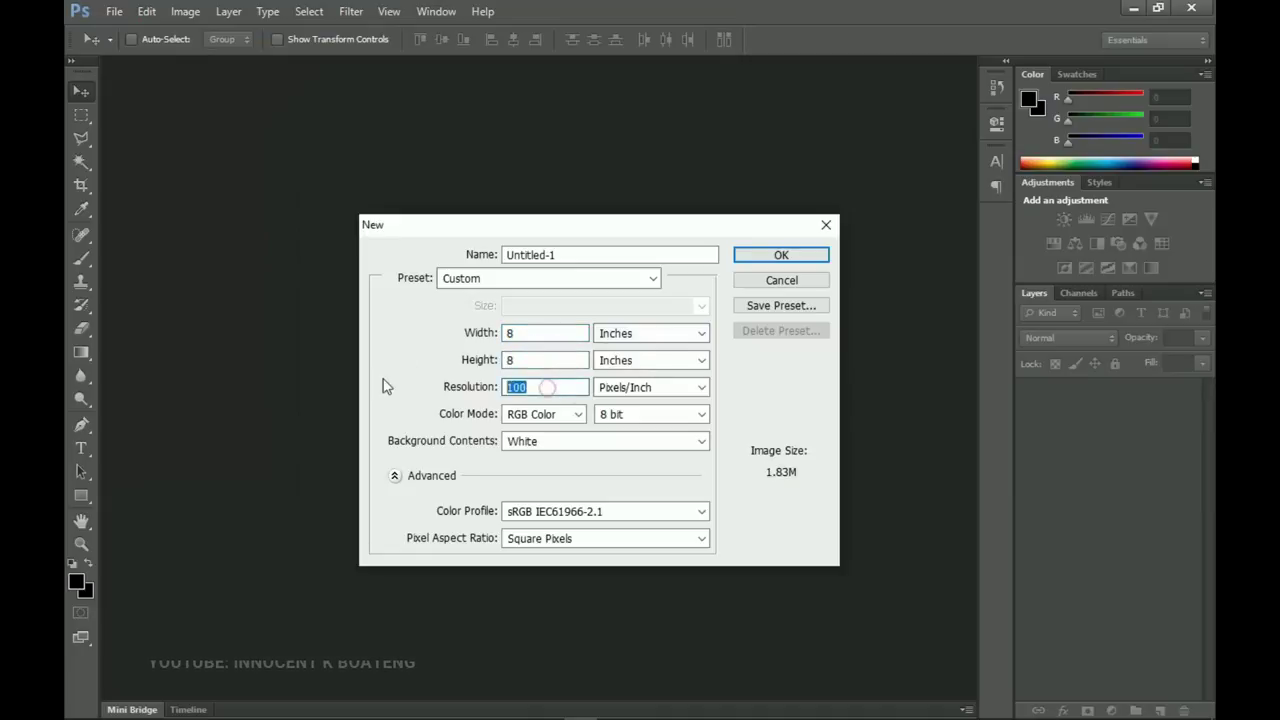
text(300)
click(781, 256)
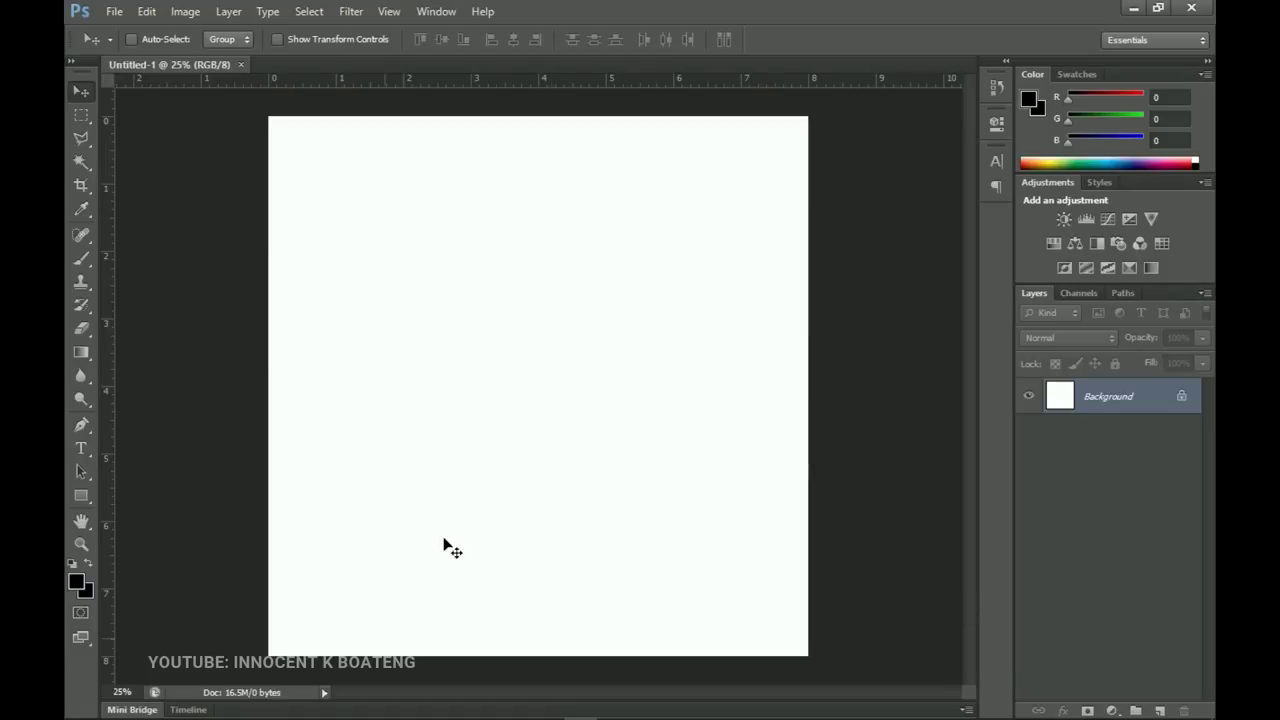
Place the "christmas background" image from the Christmas Wish card folder into the new document.
mouse_move(363, 714)
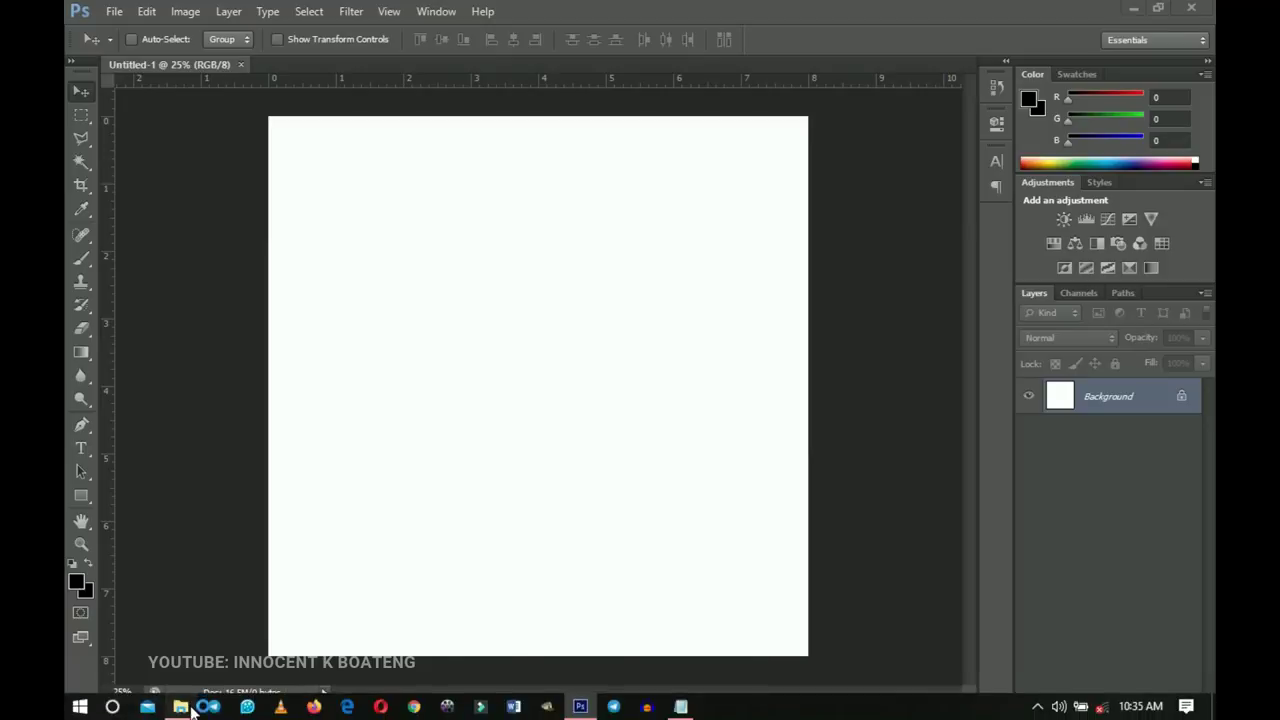
click(185, 704)
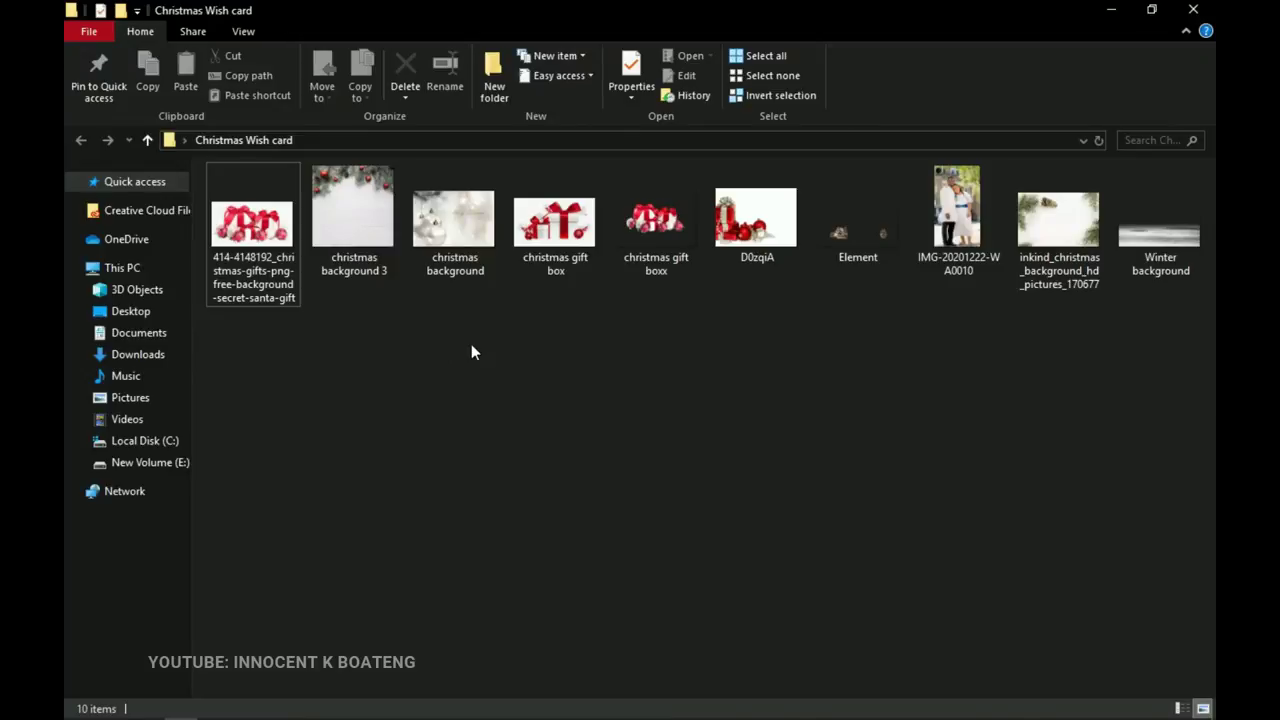
click(453, 222)
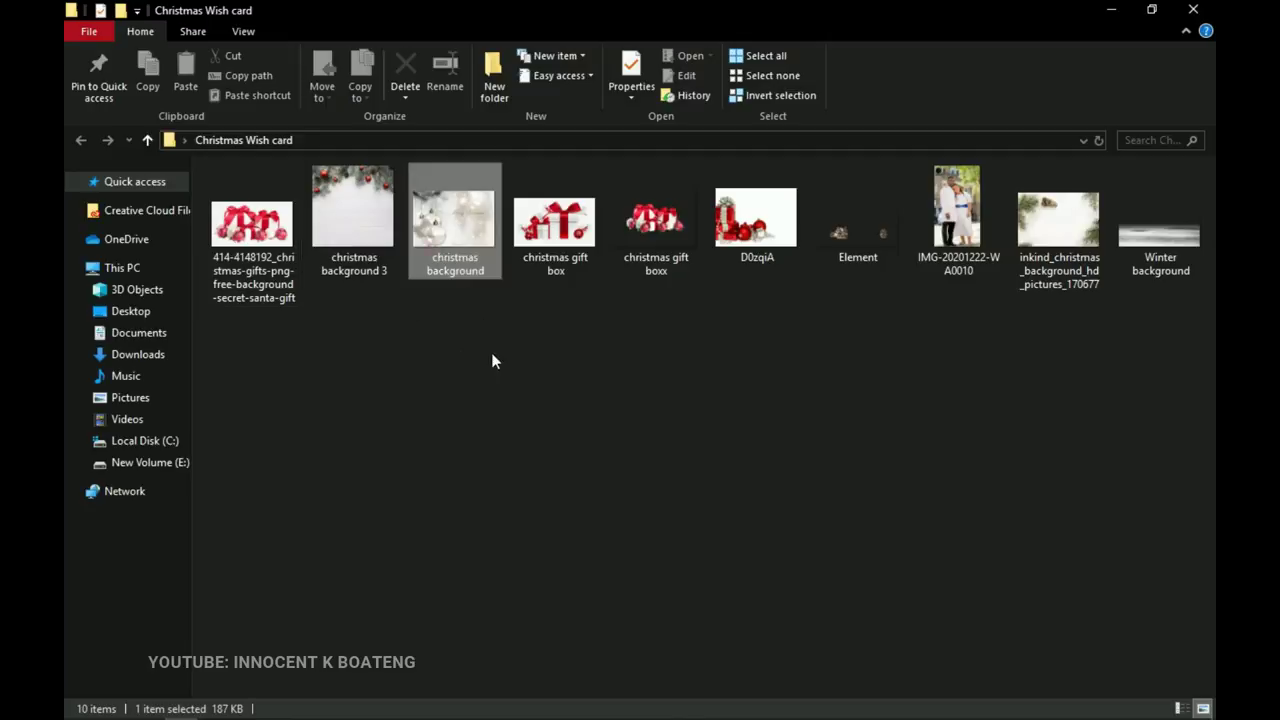
drag(453, 222, 614, 530)
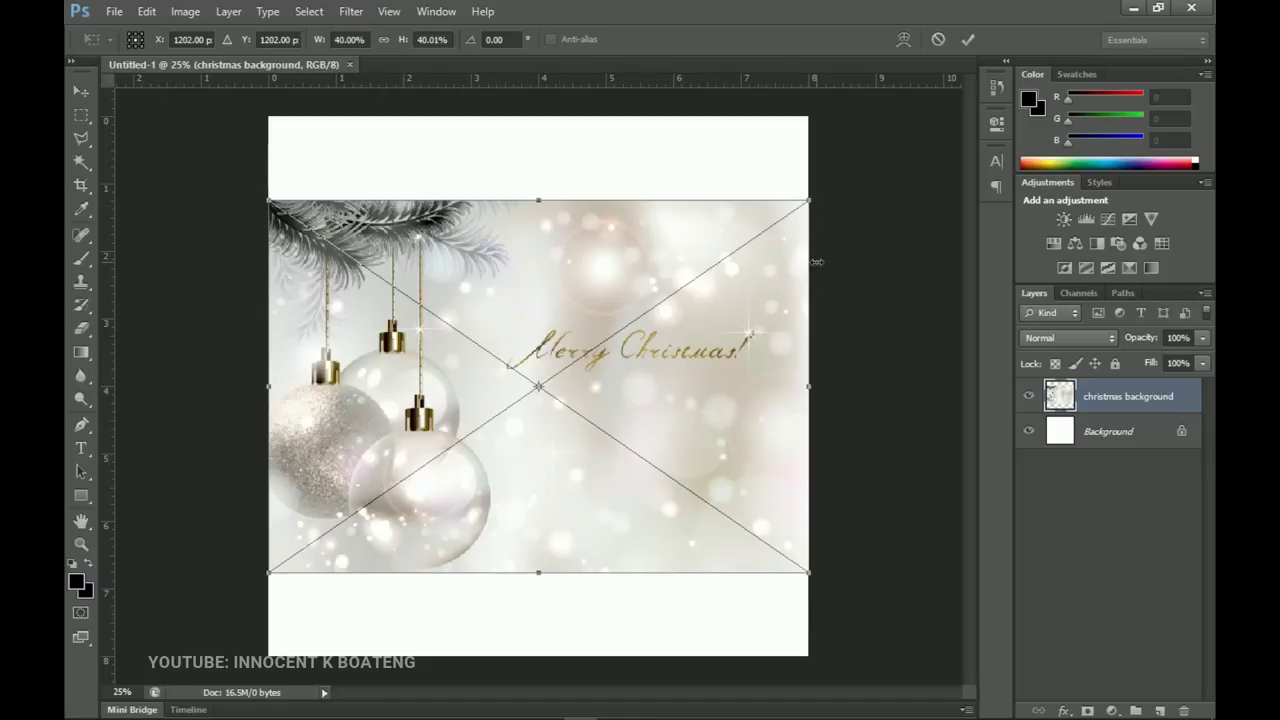
Scale the placed christmas background to about 93% and shift it so the hanging ornaments fill the canvas, then commit the placement.
drag(812, 196, 980, 88)
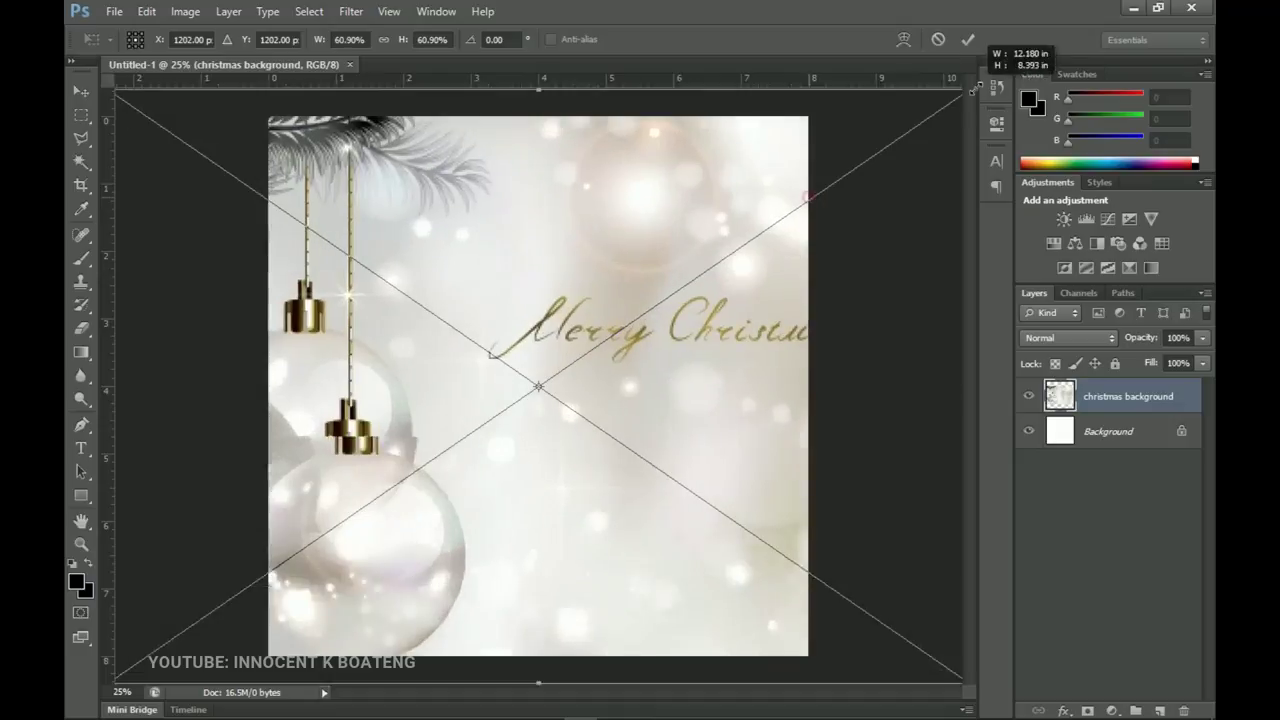
drag(605, 405, 734, 416)
scroll(734, 416, down, 1)
scroll(726, 430, down, 1)
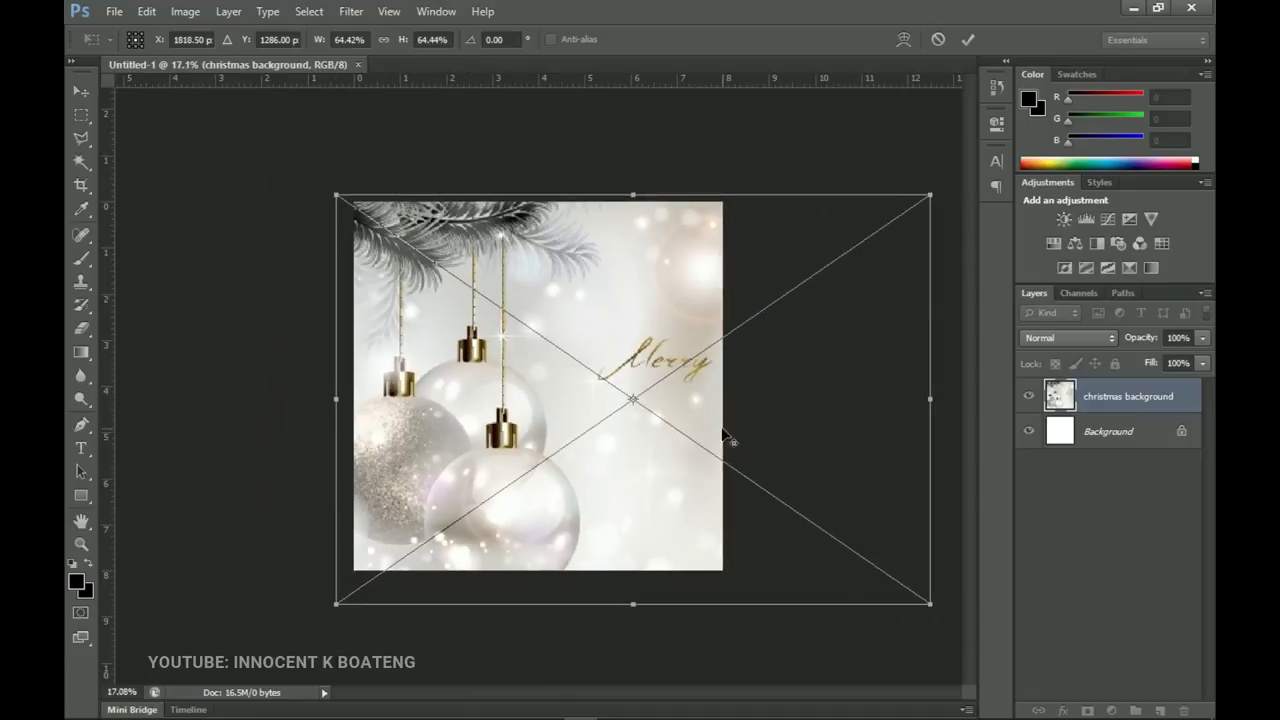
drag(924, 597, 985, 642)
drag(555, 508, 628, 510)
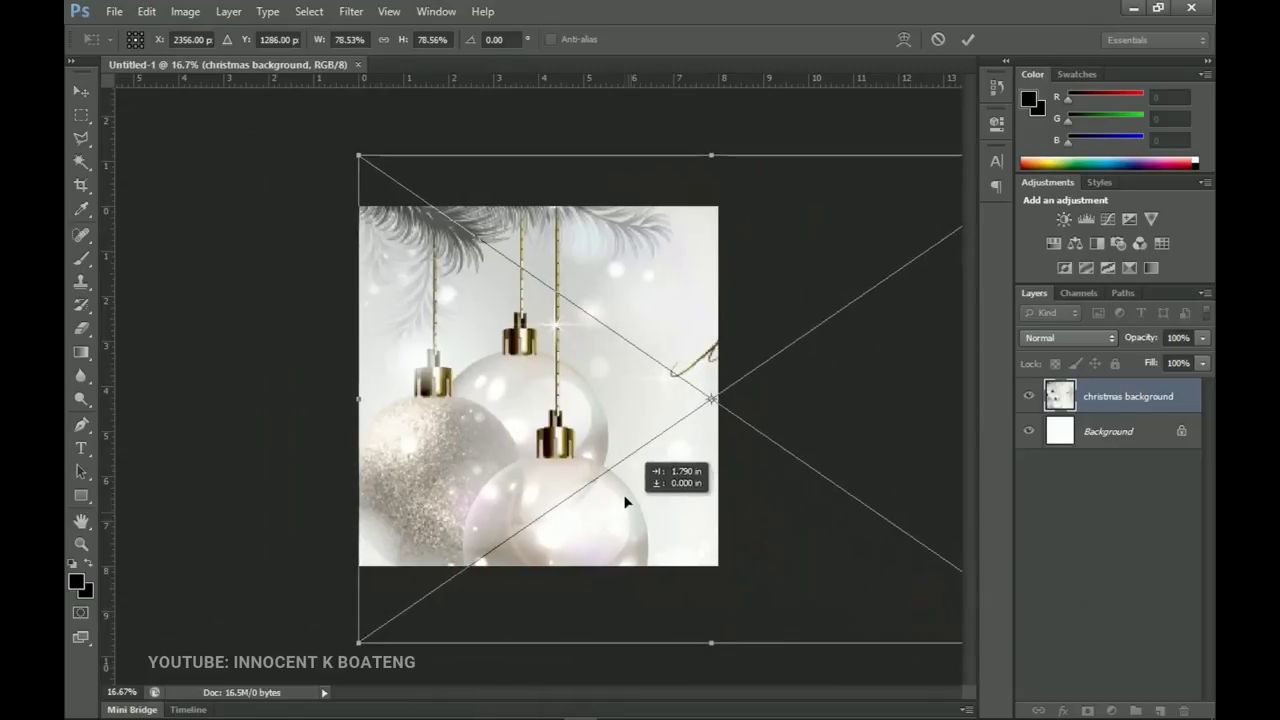
scroll(626, 506, down, 2)
drag(806, 518, 837, 529)
drag(740, 480, 754, 481)
double_click(551, 376)
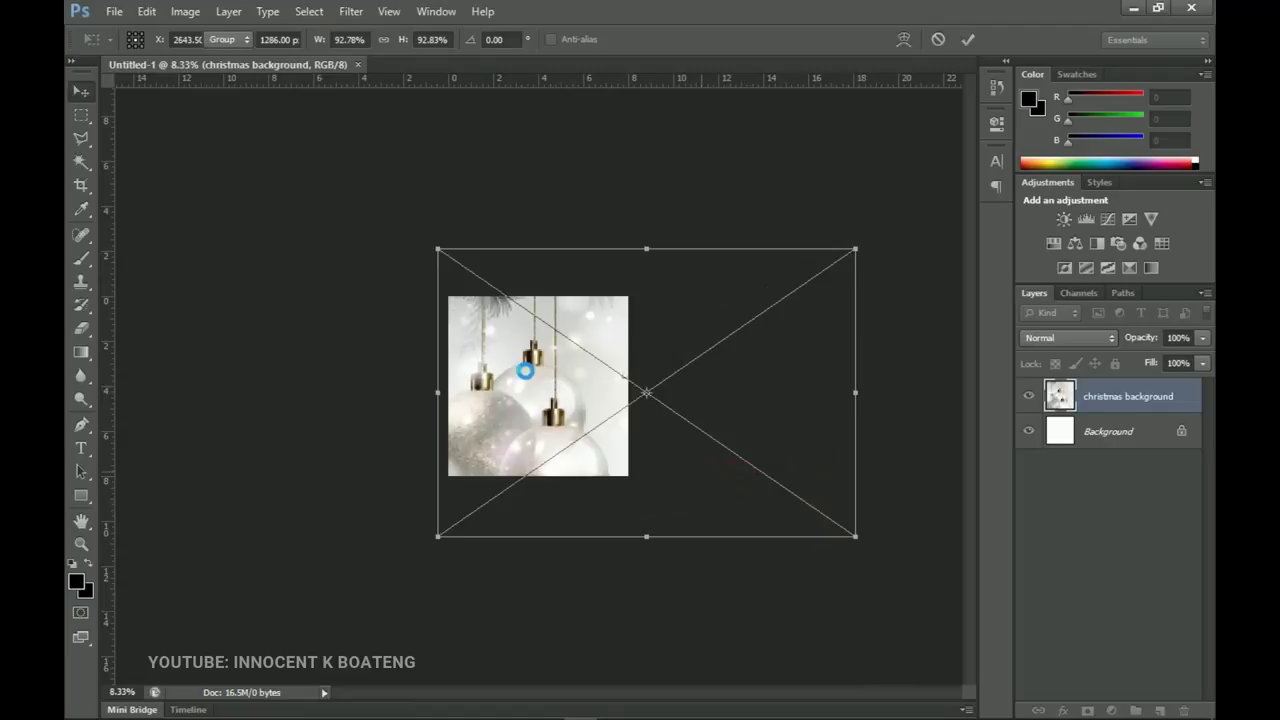
Rasterize the christmas background layer.
key(z)
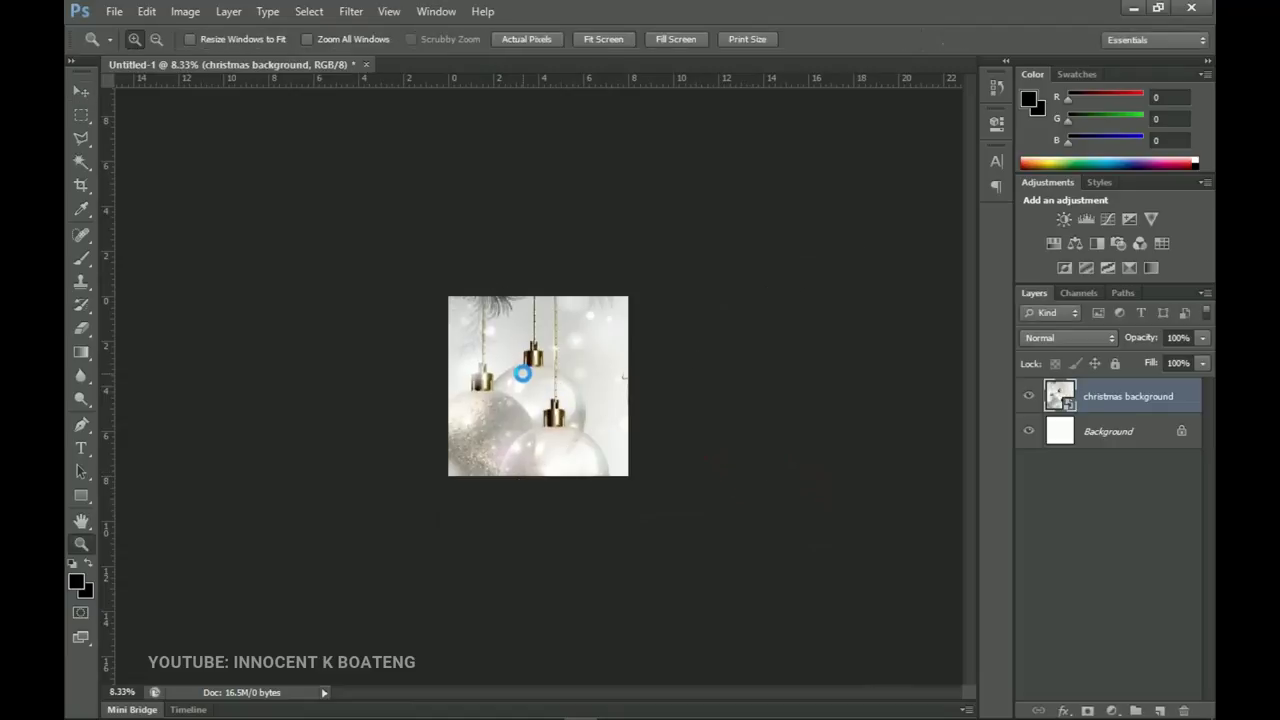
click(523, 374)
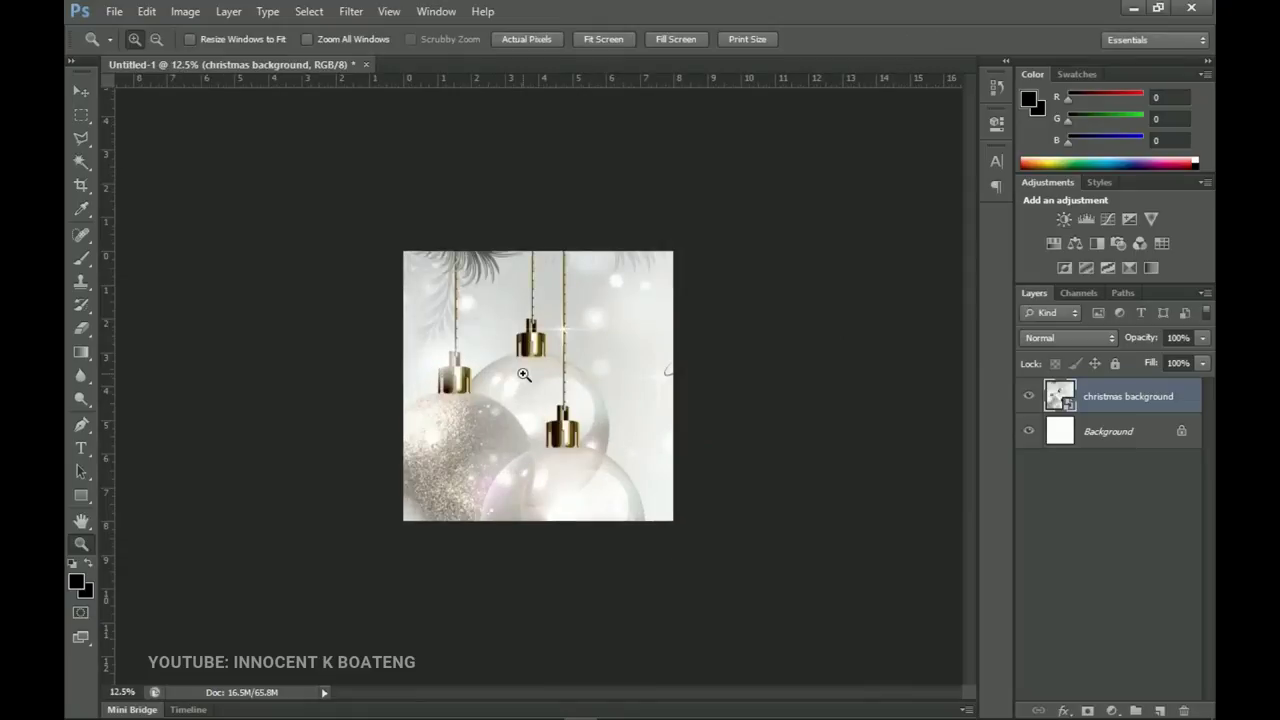
right_click(1128, 398)
click(996, 279)
Apply a Gaussian Blur with a radius of about 18 pixels to the christmas background layer.
click(356, 12)
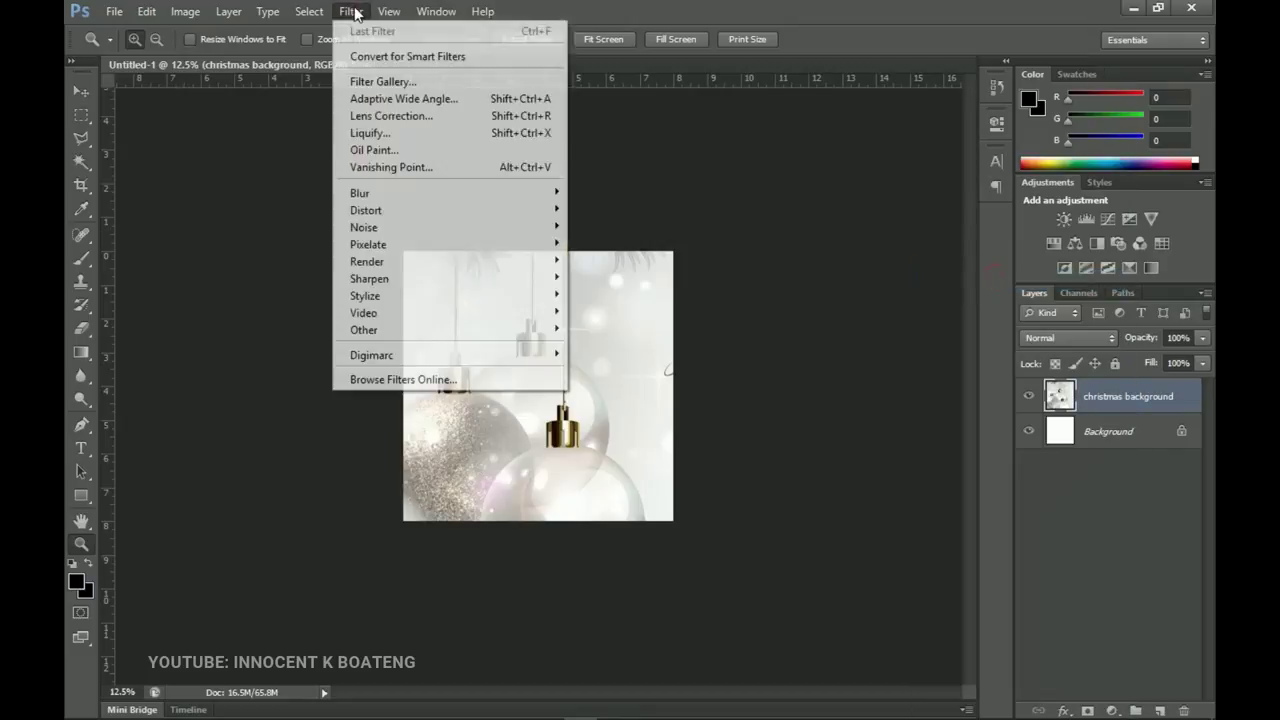
mouse_move(470, 193)
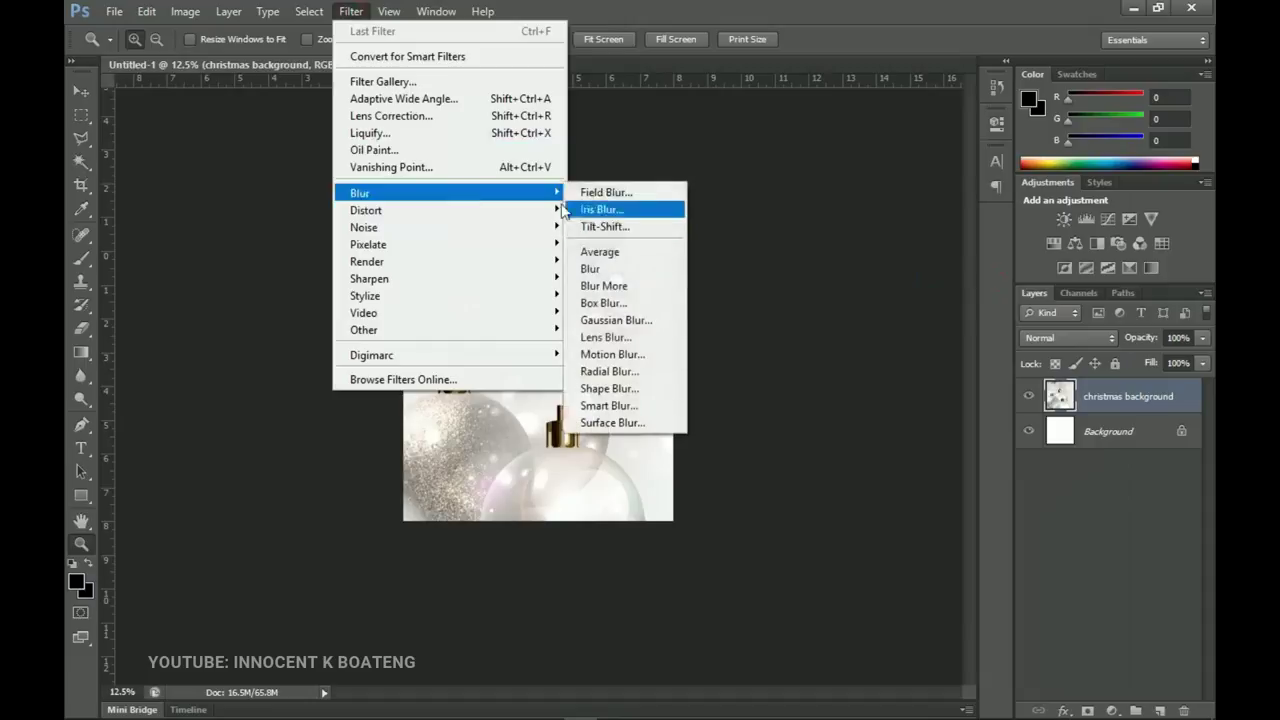
click(618, 325)
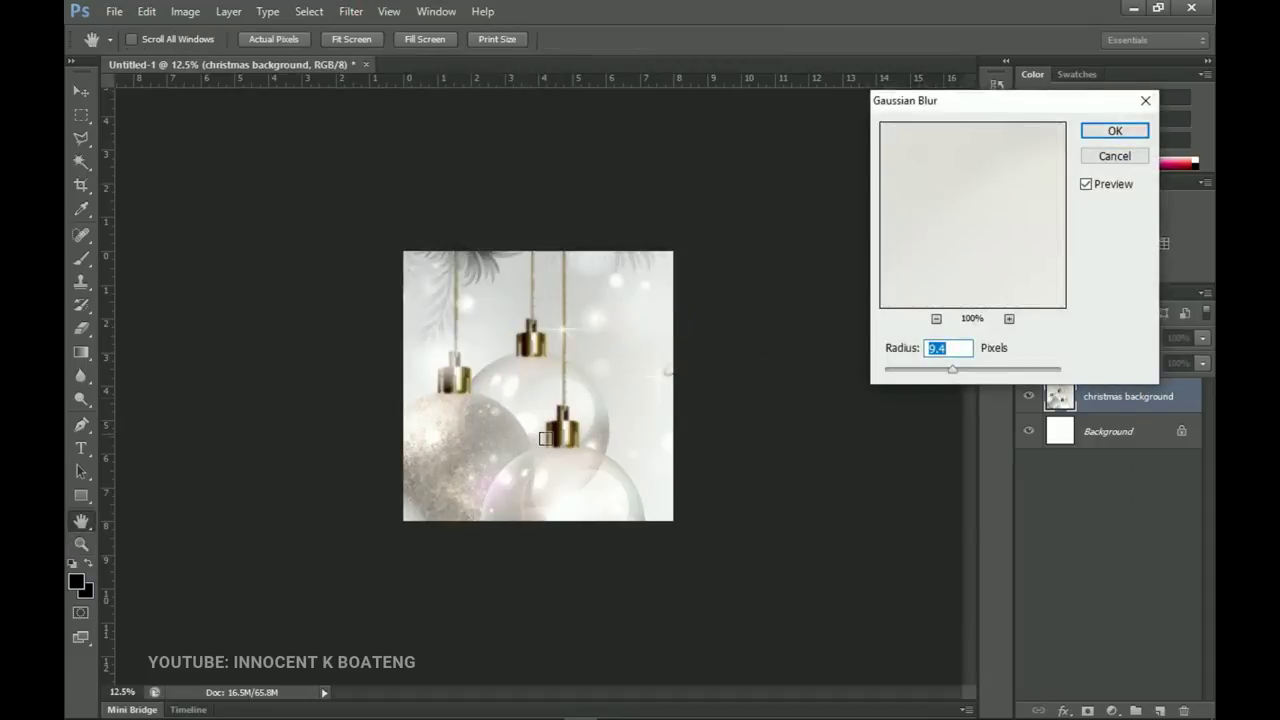
drag(957, 374, 971, 371)
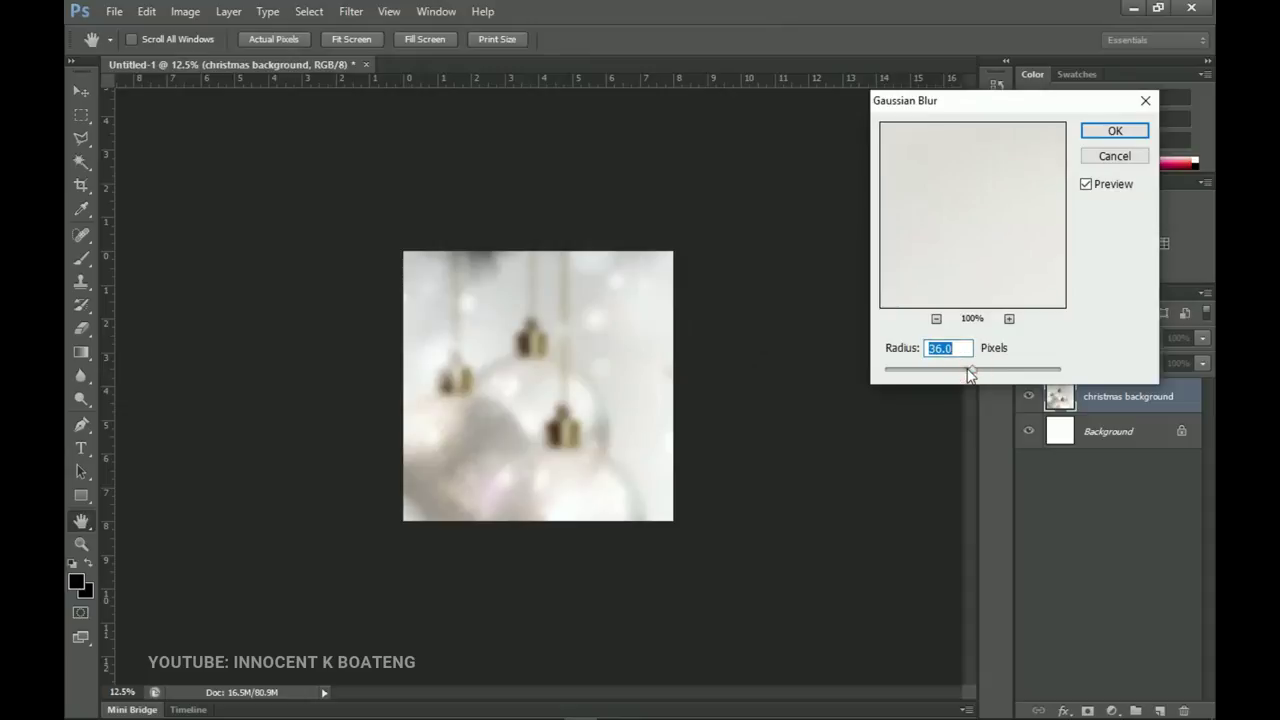
drag(971, 374, 966, 375)
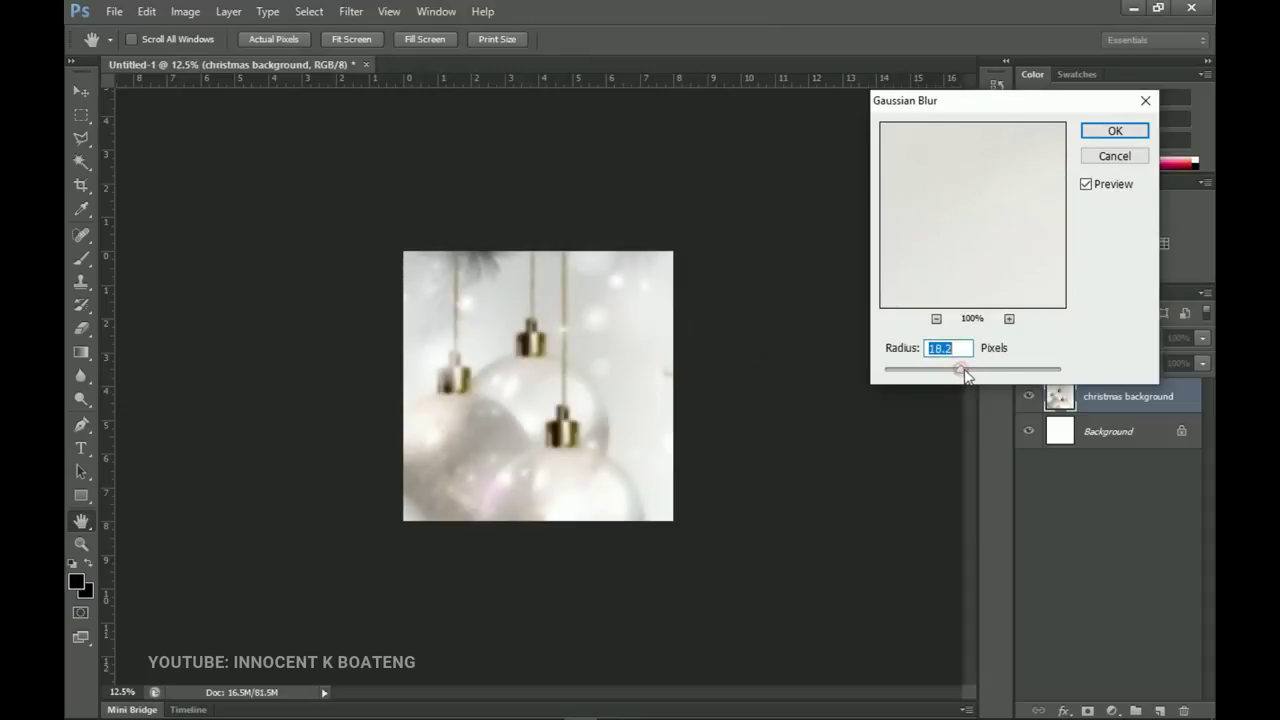
click(1115, 131)
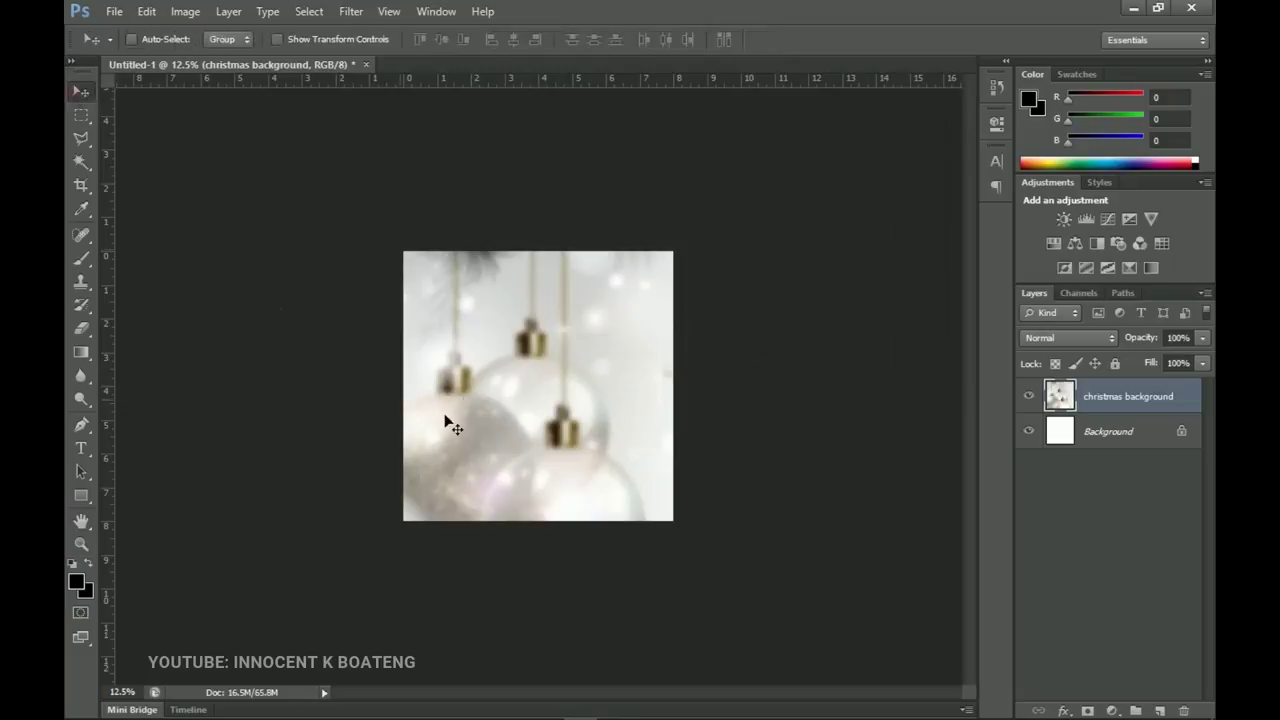
Place the "christmas background 3" image over the blurred layer, move it up slightly, and commit the placement.
key(z)
right_click(503, 400)
click(520, 408)
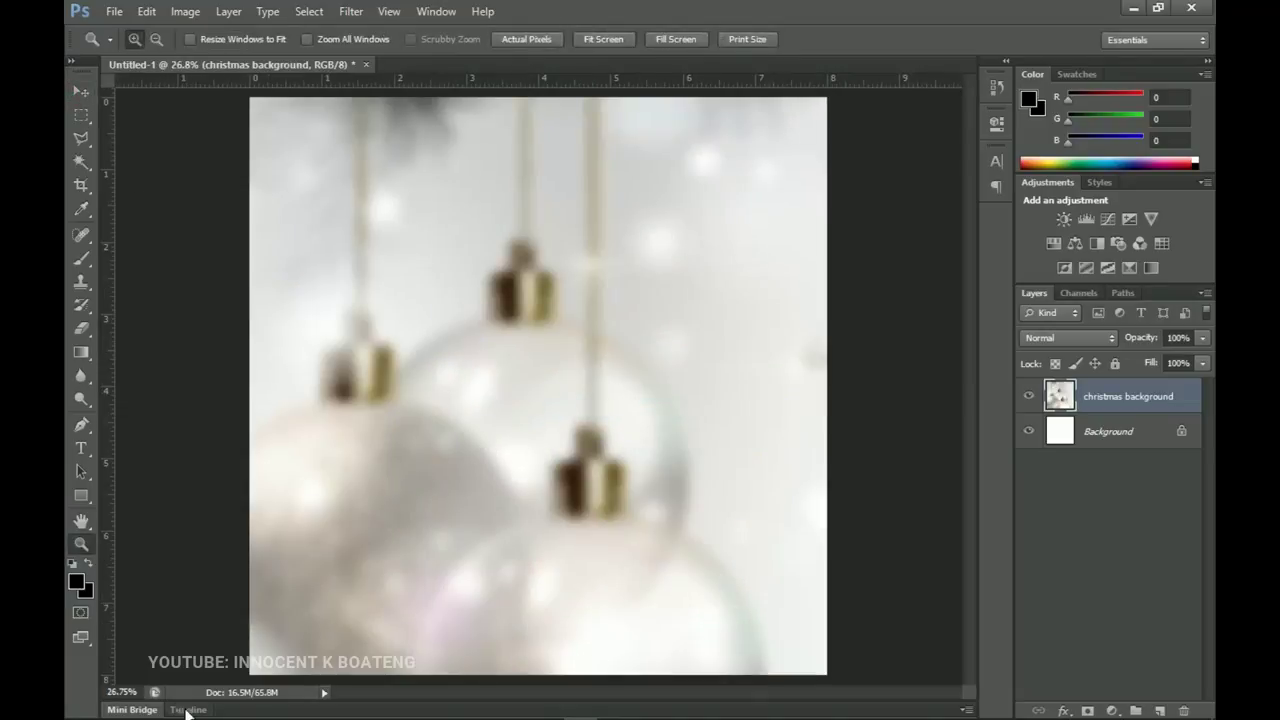
click(180, 710)
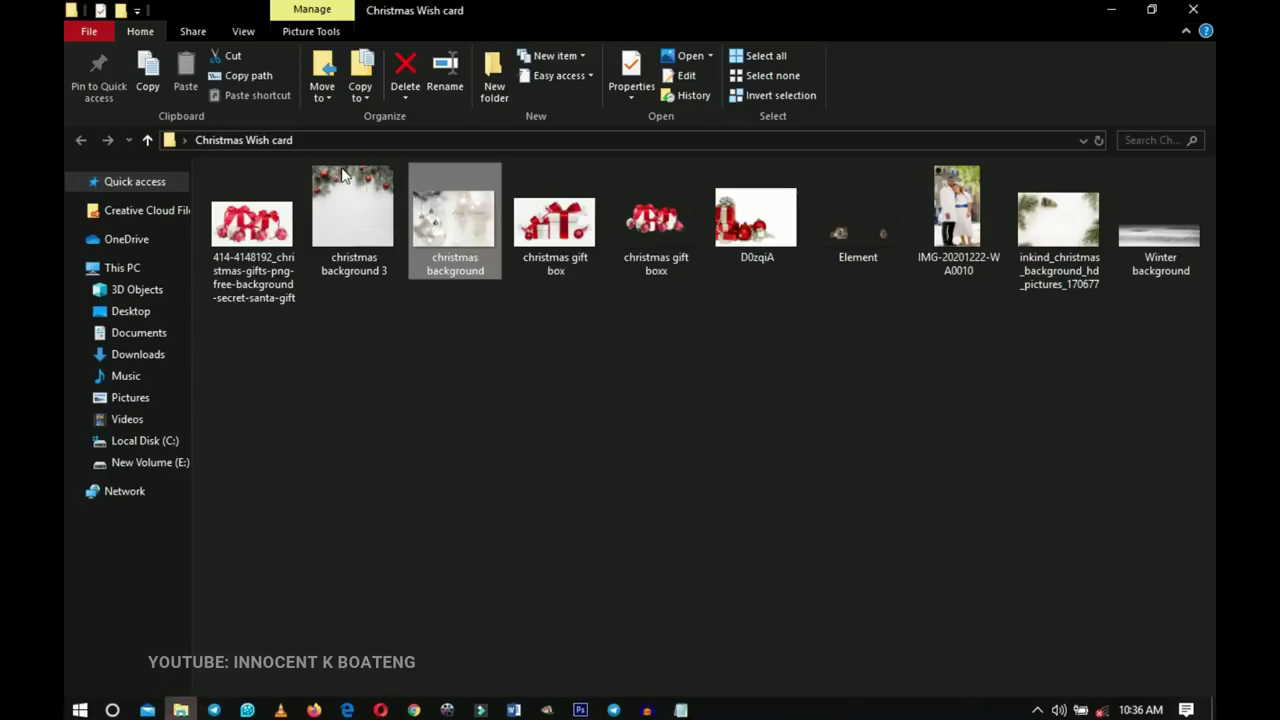
drag(347, 217, 614, 362)
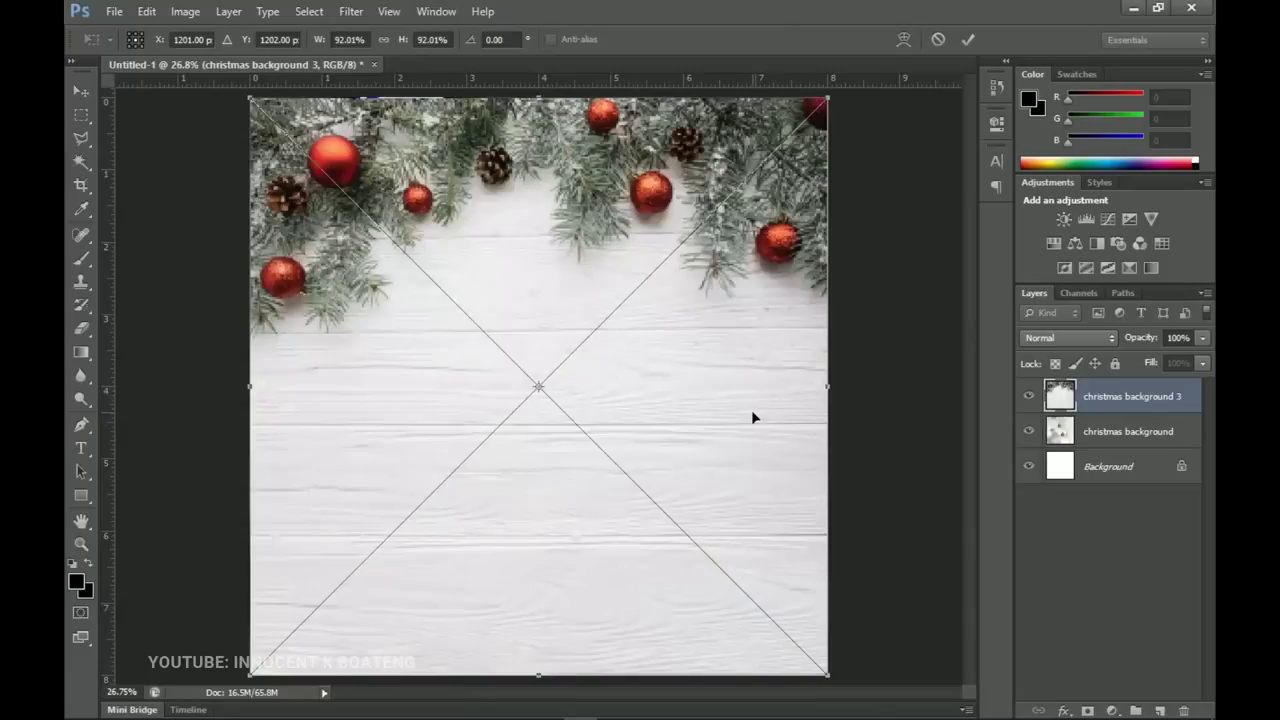
drag(762, 390, 763, 372)
double_click(763, 372)
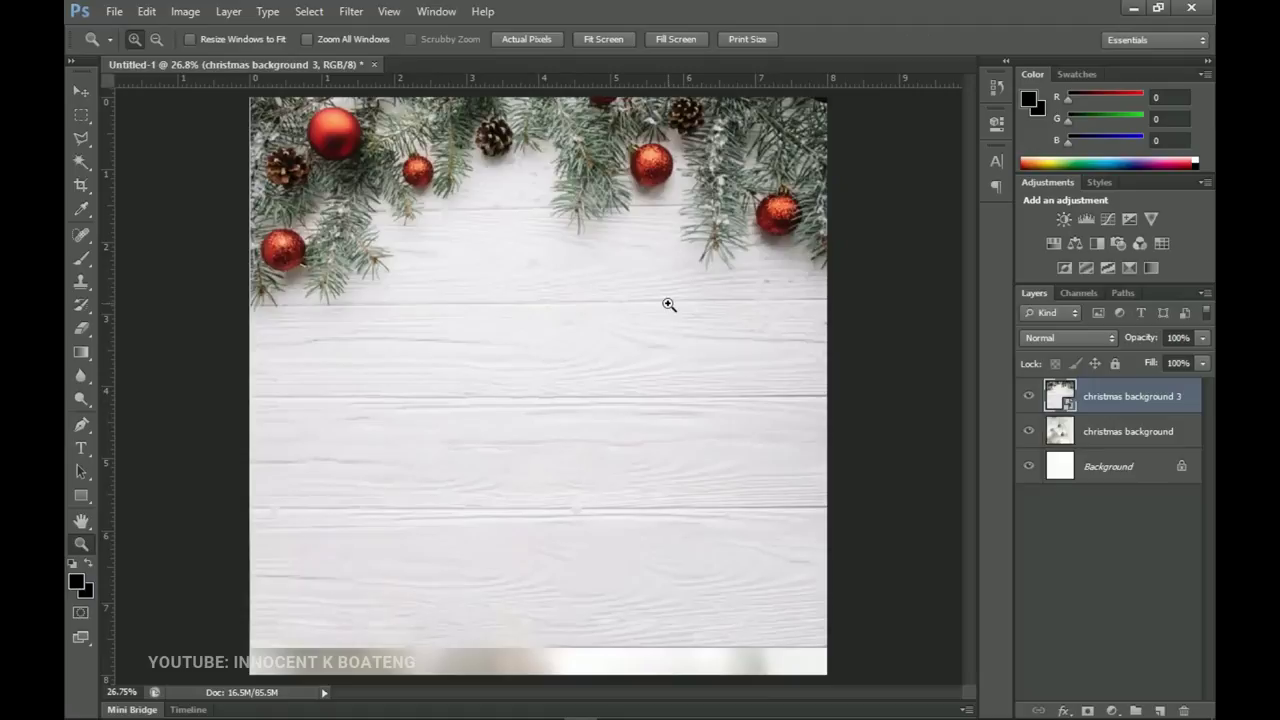
Center the christmas background 3 layer horizontally on the canvas and clear the selection.
key(v)
key(ctrl+a)
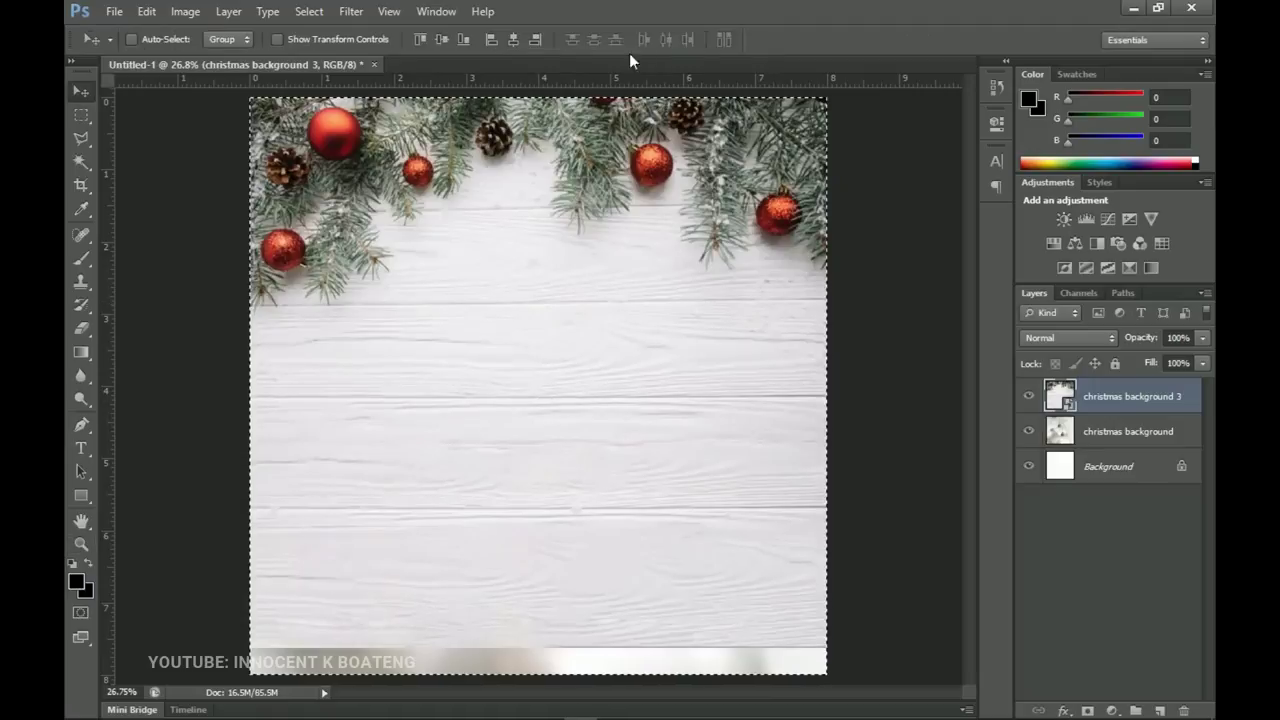
key(ctrl+d)
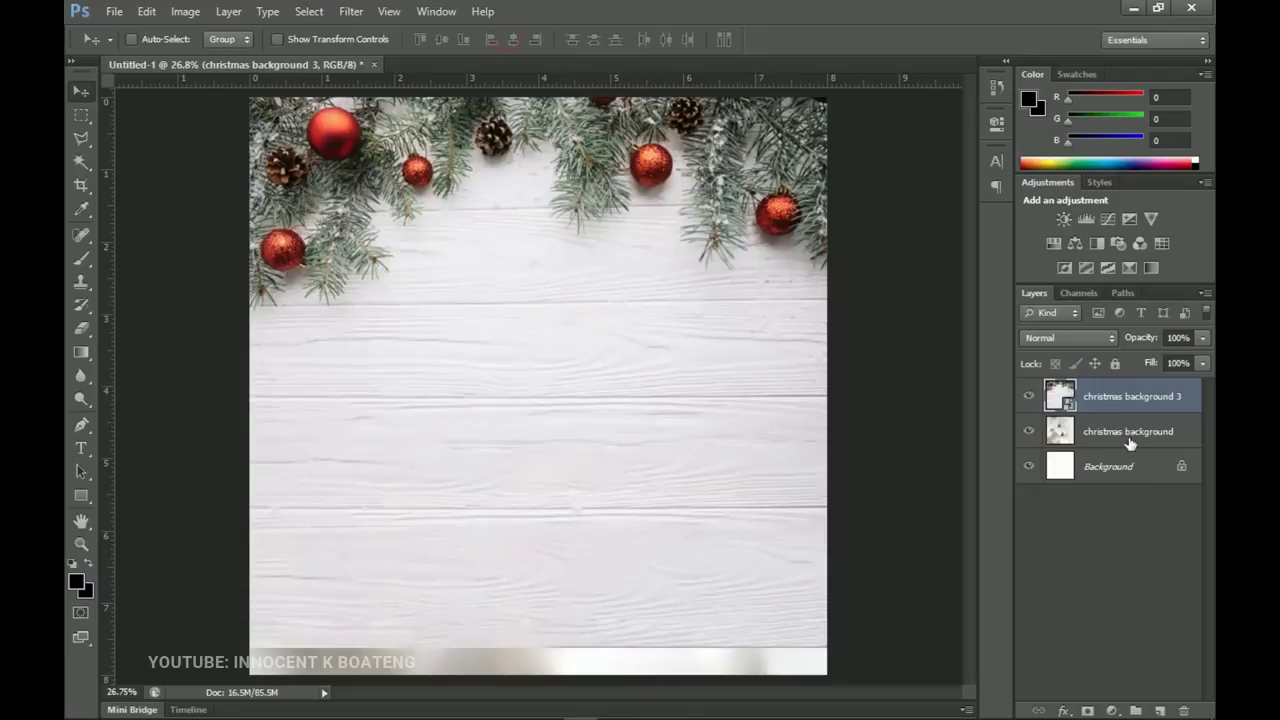
Rasterize the christmas background 3 layer and add a layer mask to it.
right_click(1115, 400)
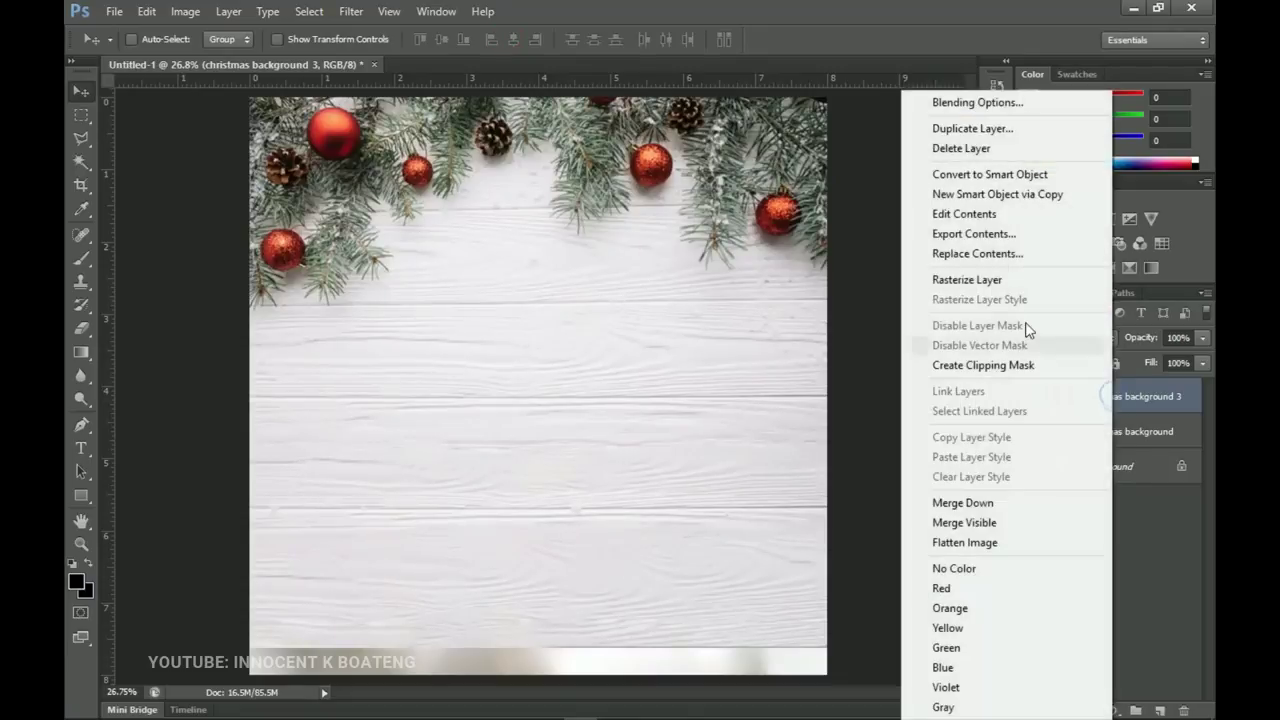
click(986, 284)
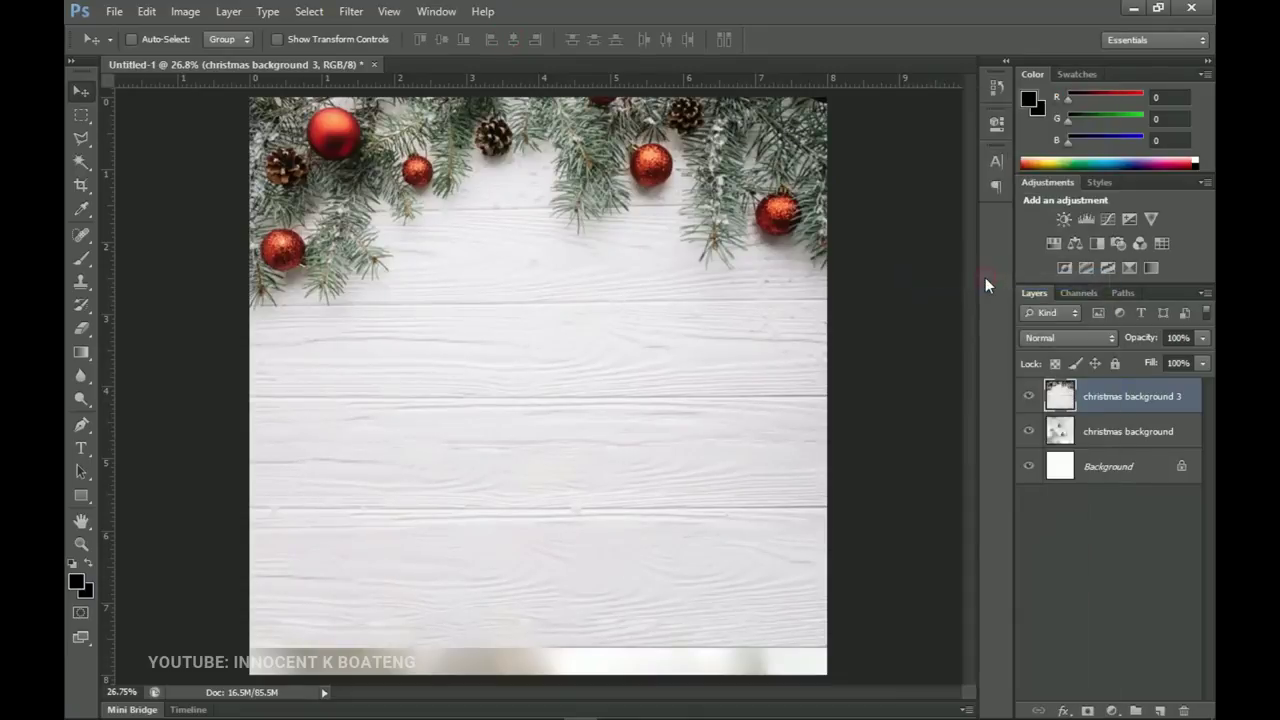
click(1088, 710)
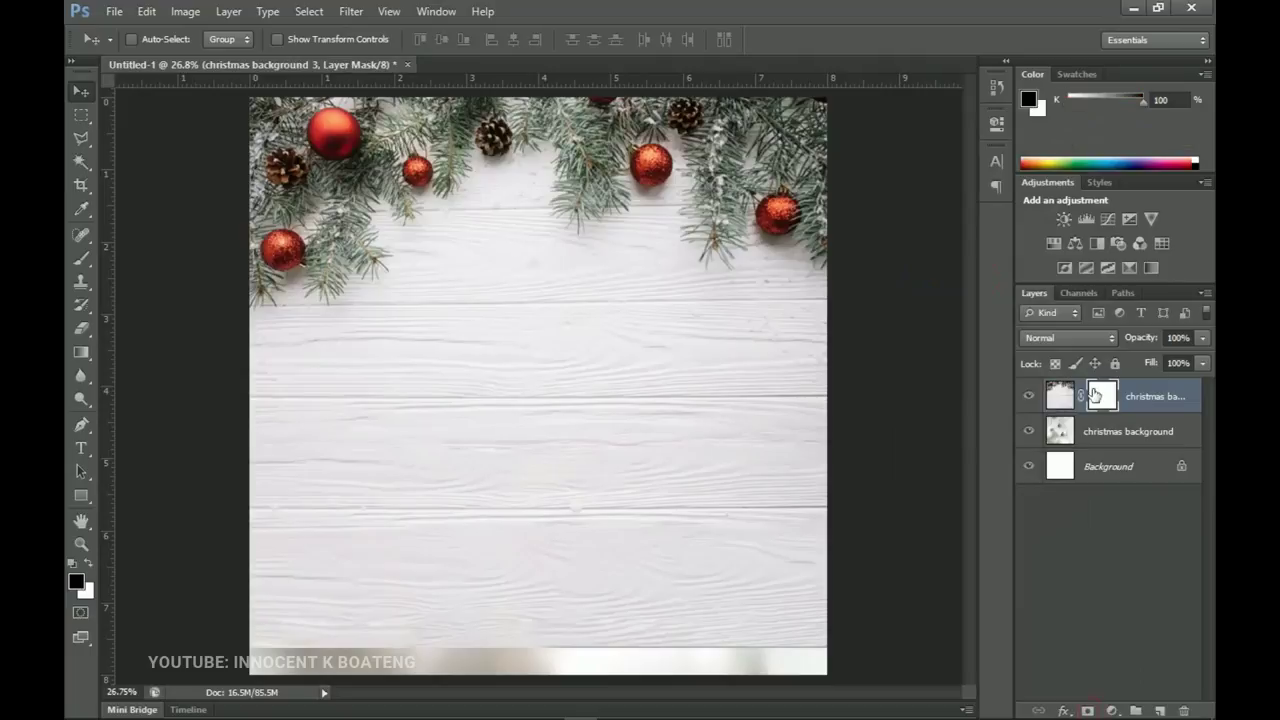
Paint black on the layer mask with a soft brush, size 900 reduced to 600, to hide the wooden planks below the pine branches.
key(b)
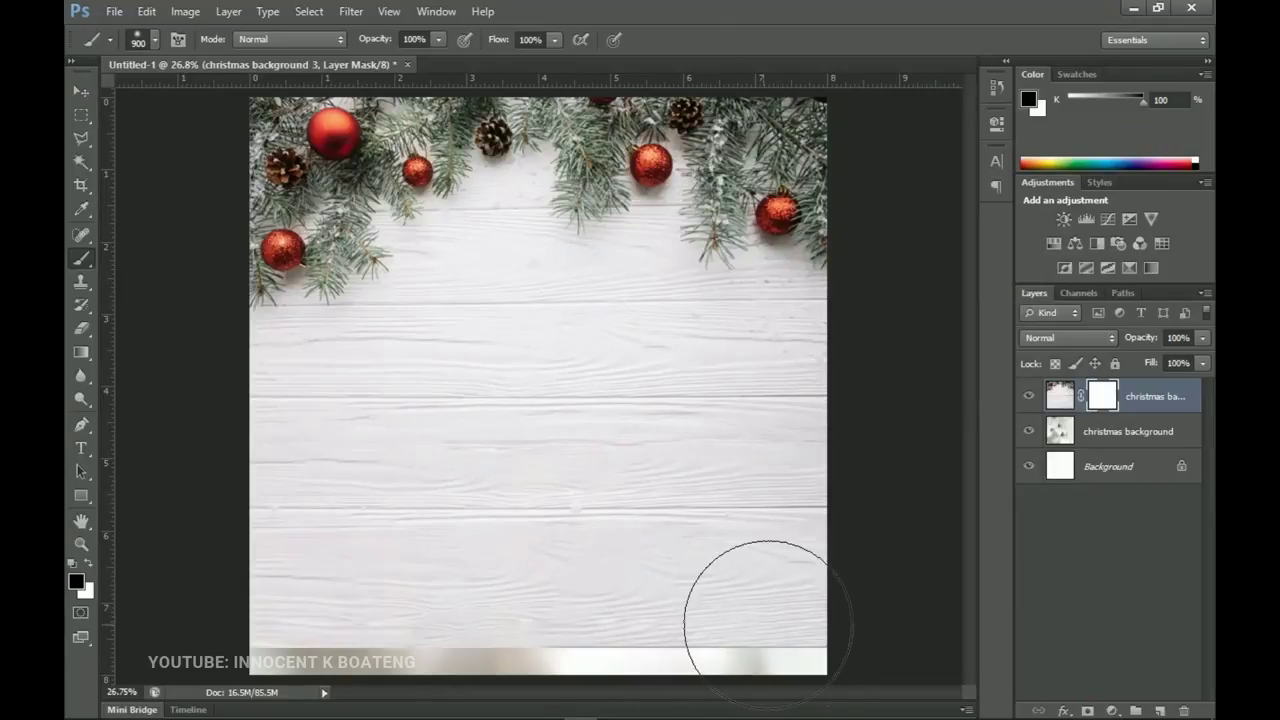
mouse_move(766, 606)
mouse_down()
mouse_move(601, 594)
mouse_move(327, 607)
mouse_move(277, 593)
mouse_move(292, 581)
mouse_move(566, 570)
mouse_move(590, 554)
mouse_move(749, 580)
mouse_move(797, 571)
mouse_move(804, 546)
mouse_move(777, 512)
mouse_move(837, 375)
mouse_move(810, 406)
mouse_move(800, 373)
mouse_move(722, 409)
mouse_move(671, 456)
mouse_move(622, 409)
mouse_move(599, 345)
mouse_move(459, 303)
mouse_move(354, 429)
mouse_up()
key(bracketleft)
key(bracketleft)
key(bracketleft)
mouse_move(371, 370)
mouse_down()
mouse_move(477, 295)
mouse_move(685, 344)
mouse_move(773, 327)
mouse_move(649, 332)
mouse_move(634, 290)
mouse_move(645, 291)
mouse_move(506, 293)
mouse_move(487, 251)
mouse_move(426, 298)
mouse_move(414, 330)
mouse_move(277, 367)
mouse_move(310, 398)
mouse_up()
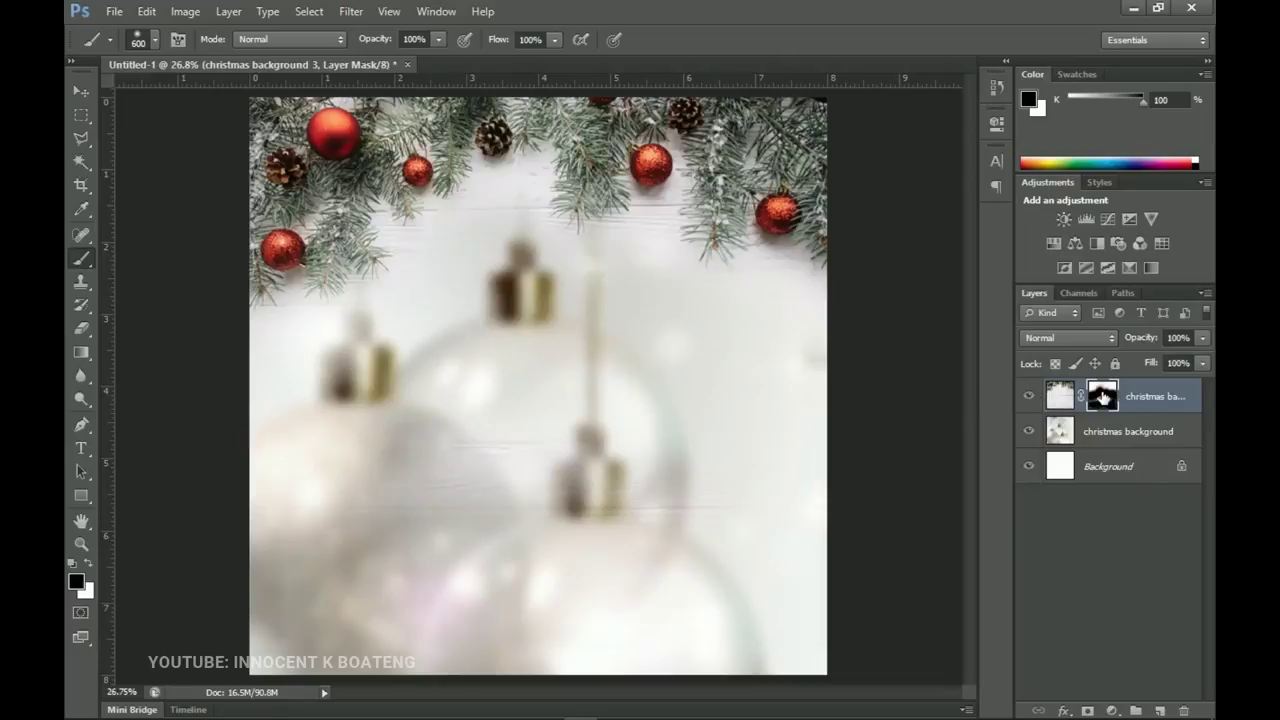
Raise the saturation of the christmas background 3 layer's image to +12 with Hue/Saturation.
click(1053, 400)
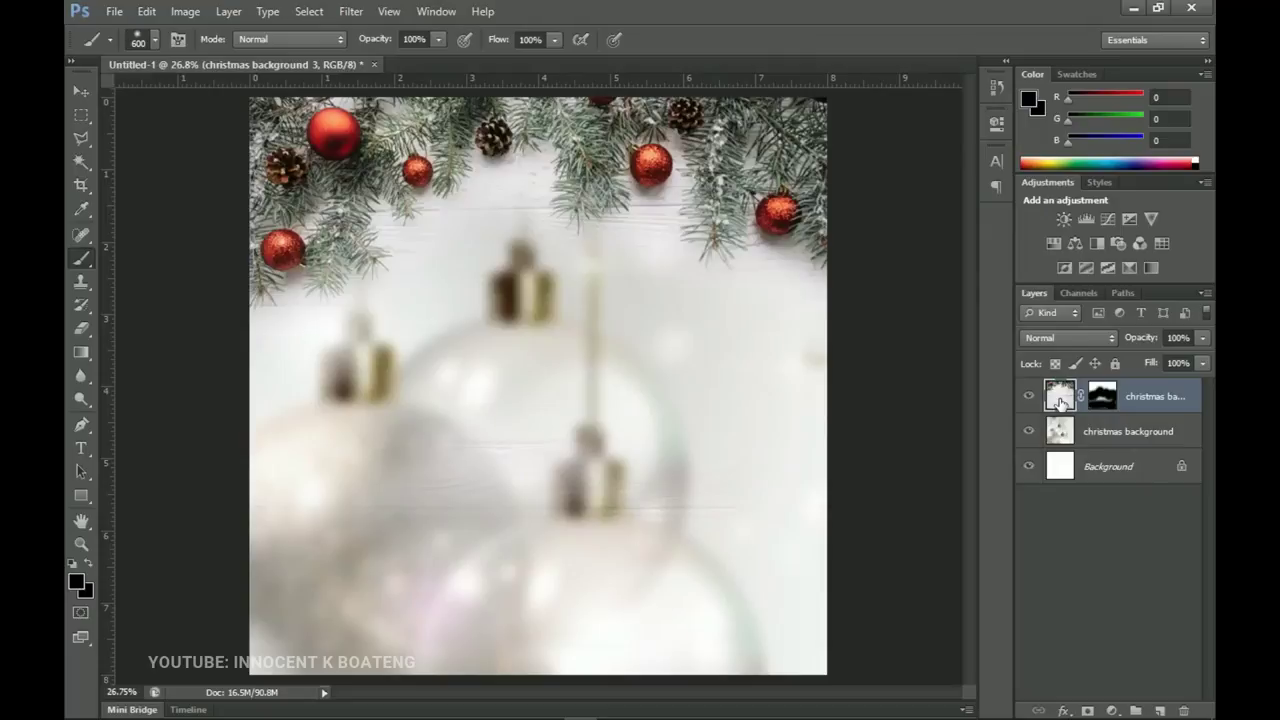
key(ctrl+u)
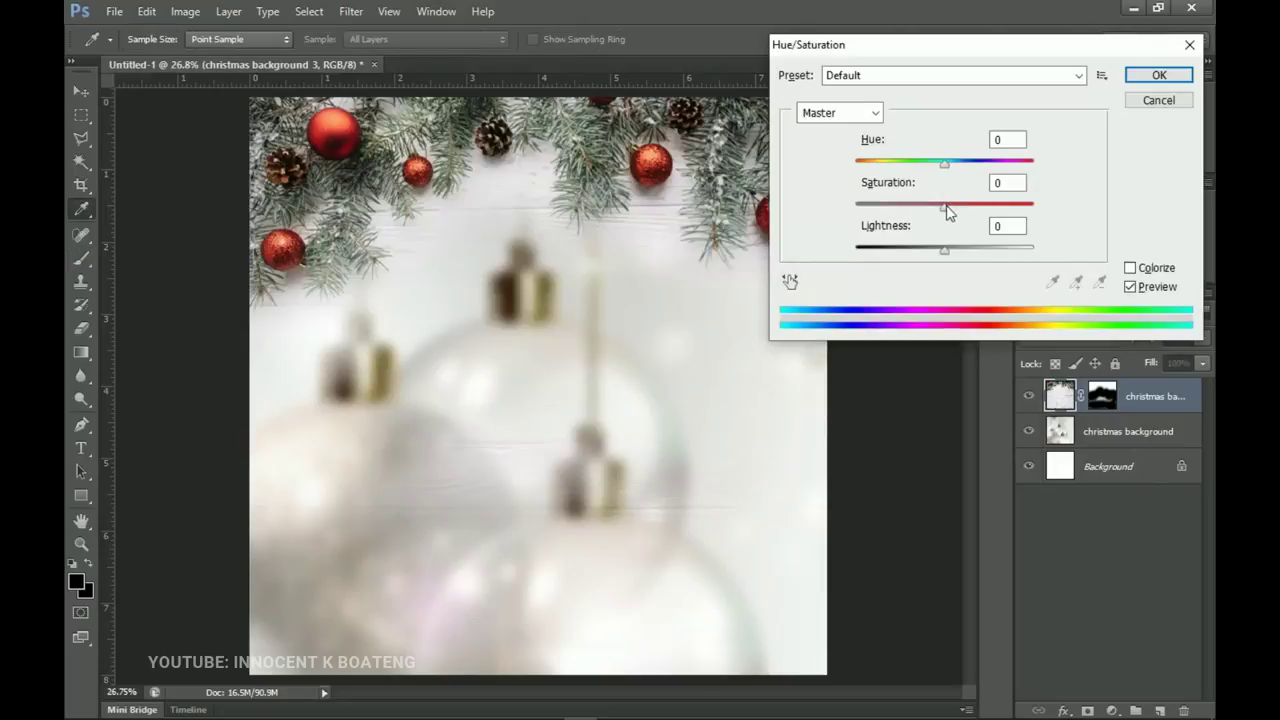
drag(947, 210, 955, 210)
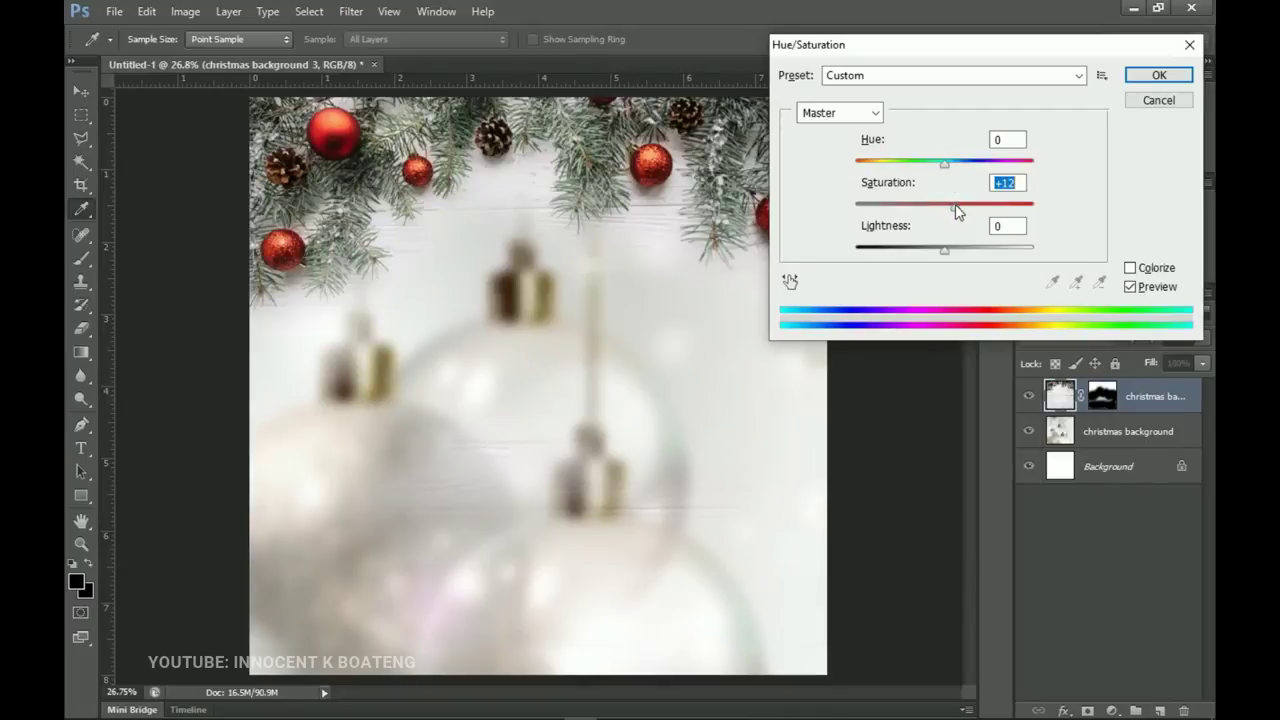
click(1159, 75)
key(b)
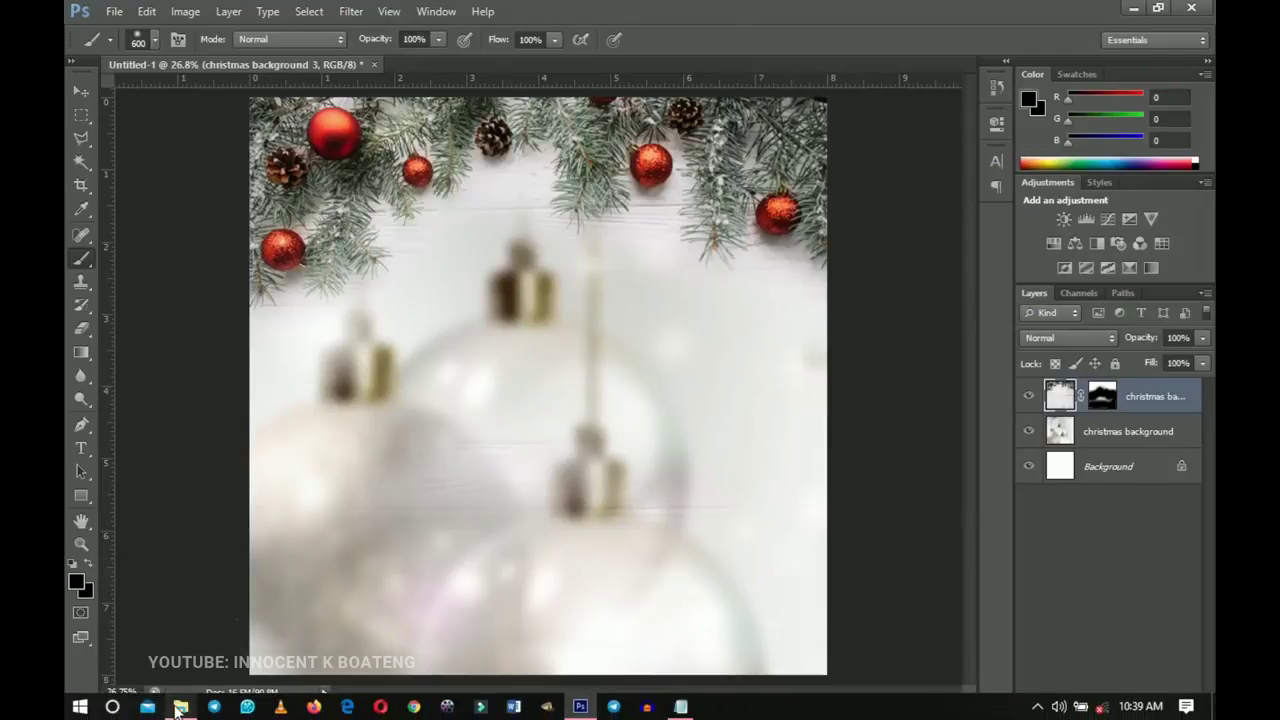
Place the "Winter background" image from the Christmas Wish card folder and move its snow down to the canvas's bottom edge.
click(180, 708)
click(1158, 267)
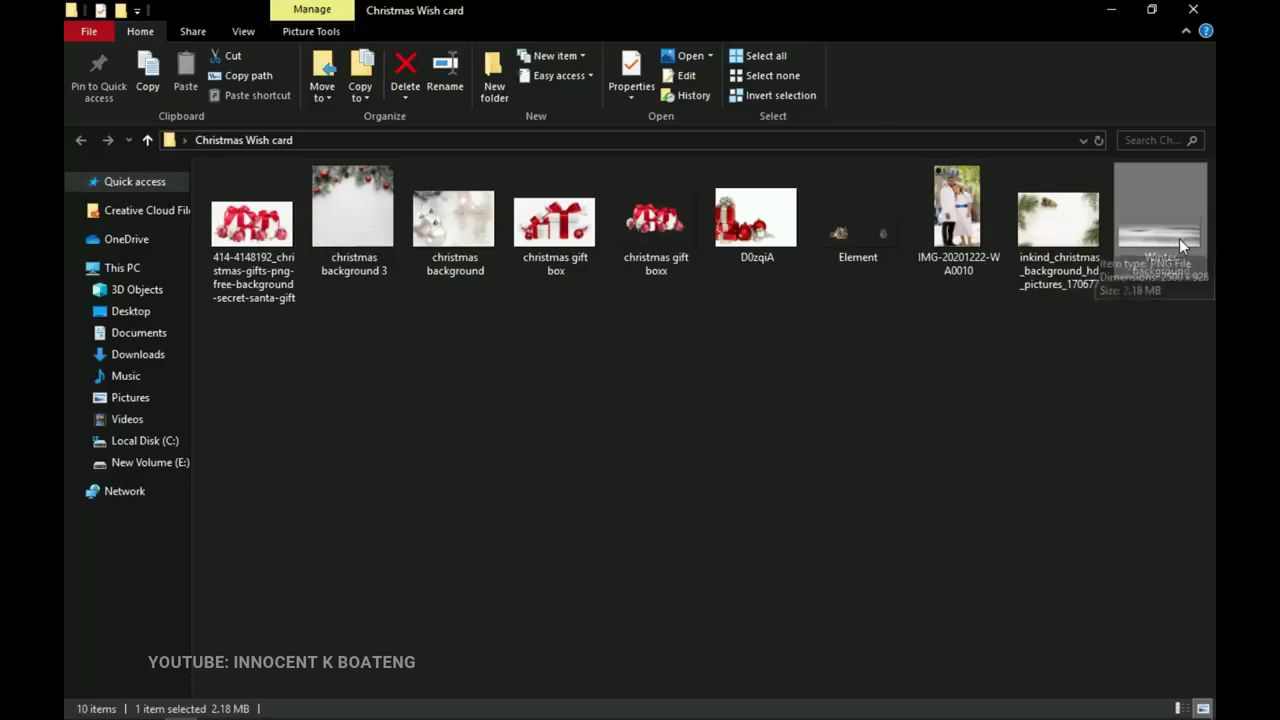
drag(1179, 238, 600, 626)
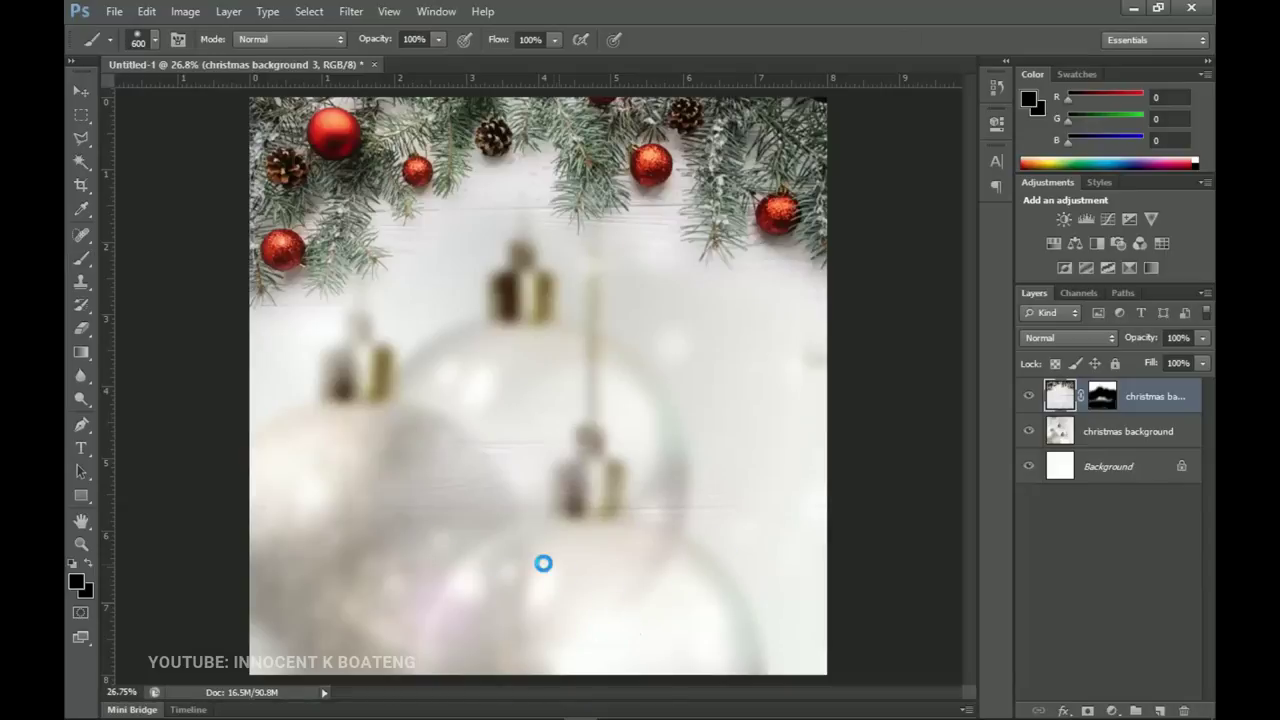
key(b)
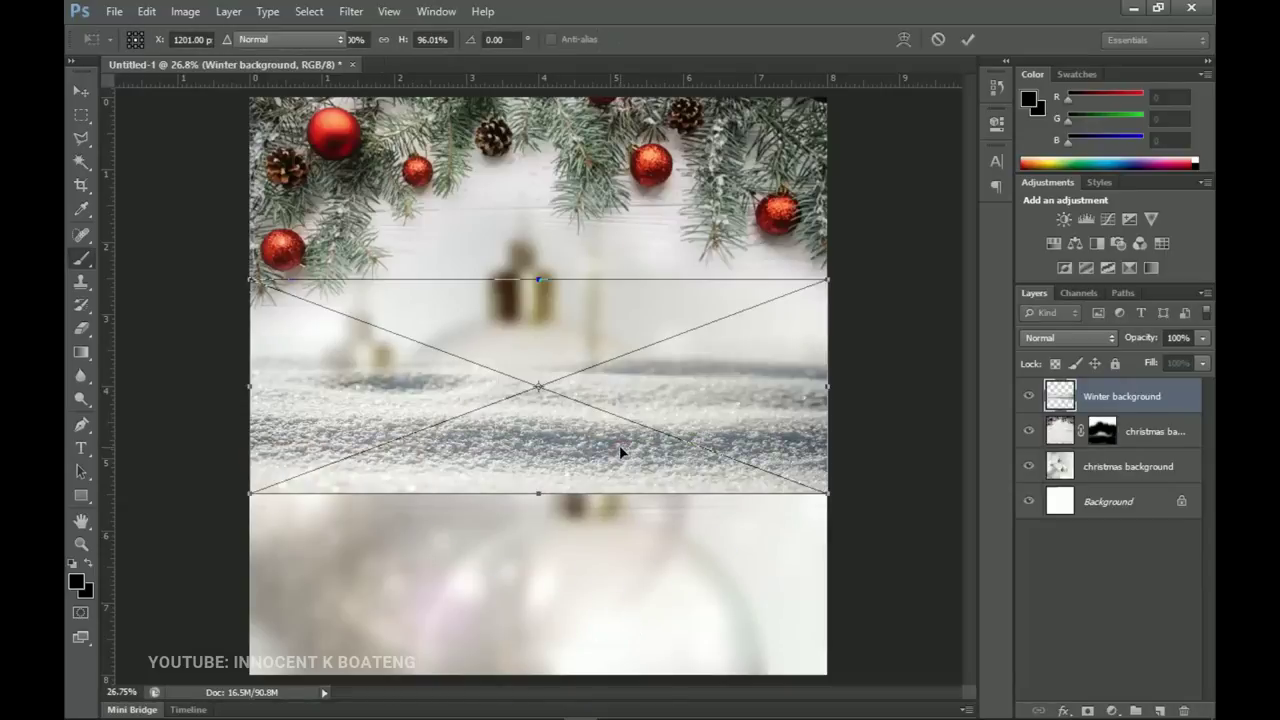
key(Return)
key(v)
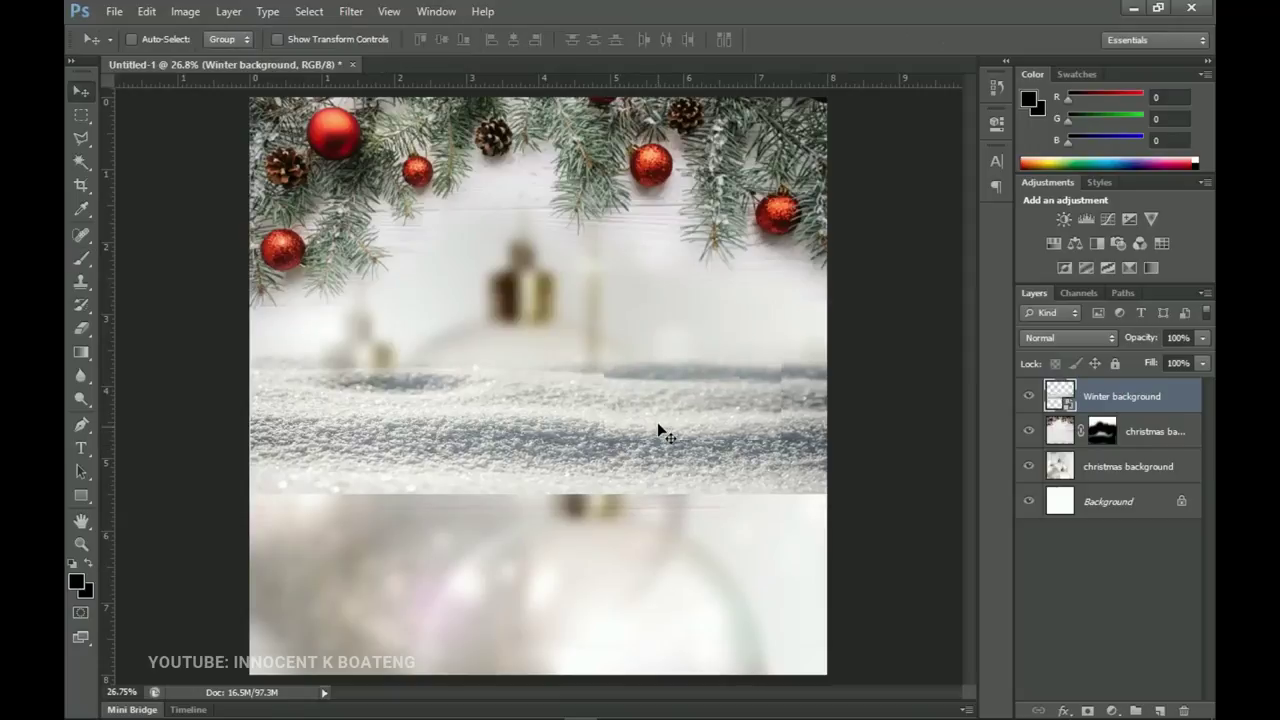
drag(657, 422, 648, 659)
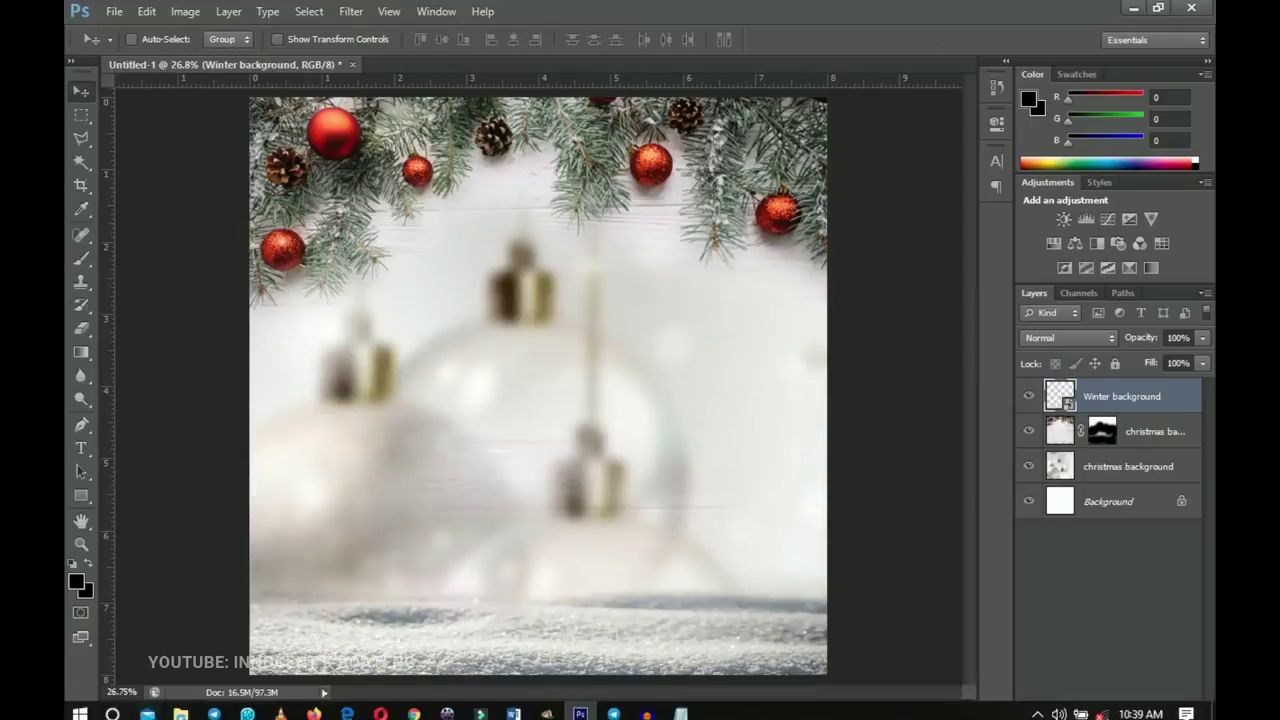
Place the "Element" pine cone image from the Christmas Wish card folder and move the cones onto the snow, towards the lower left.
click(180, 706)
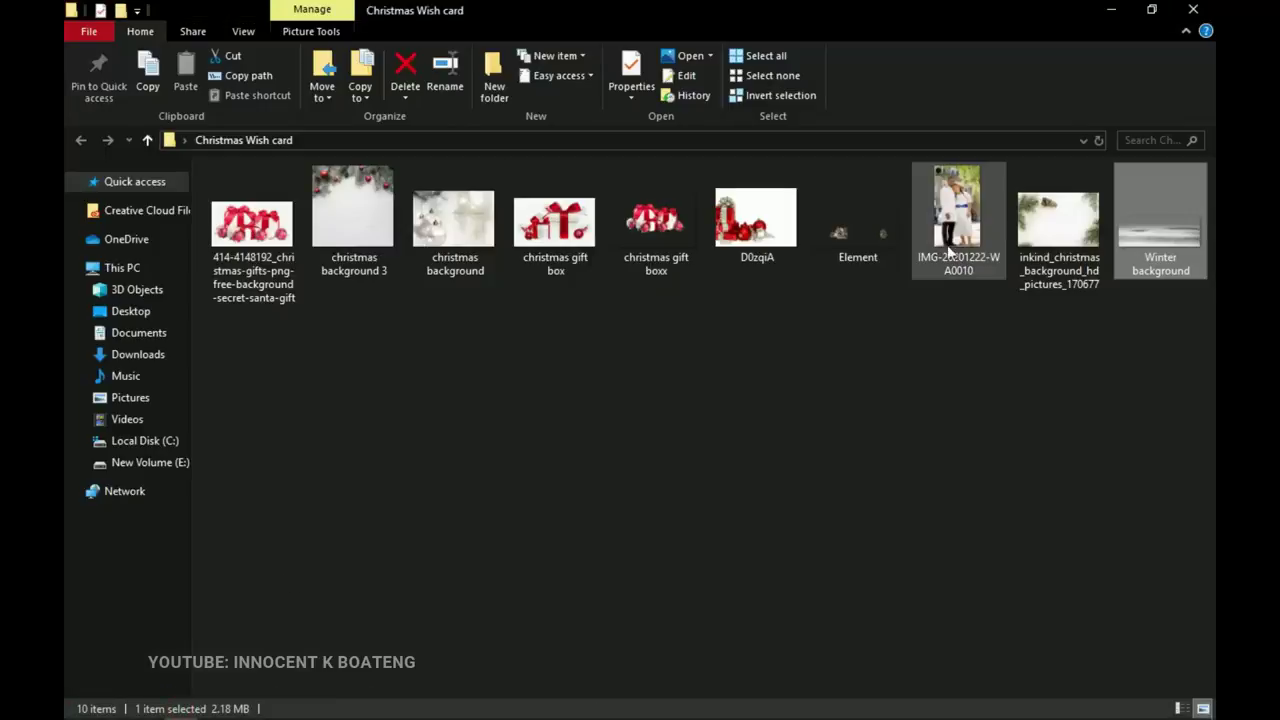
click(854, 230)
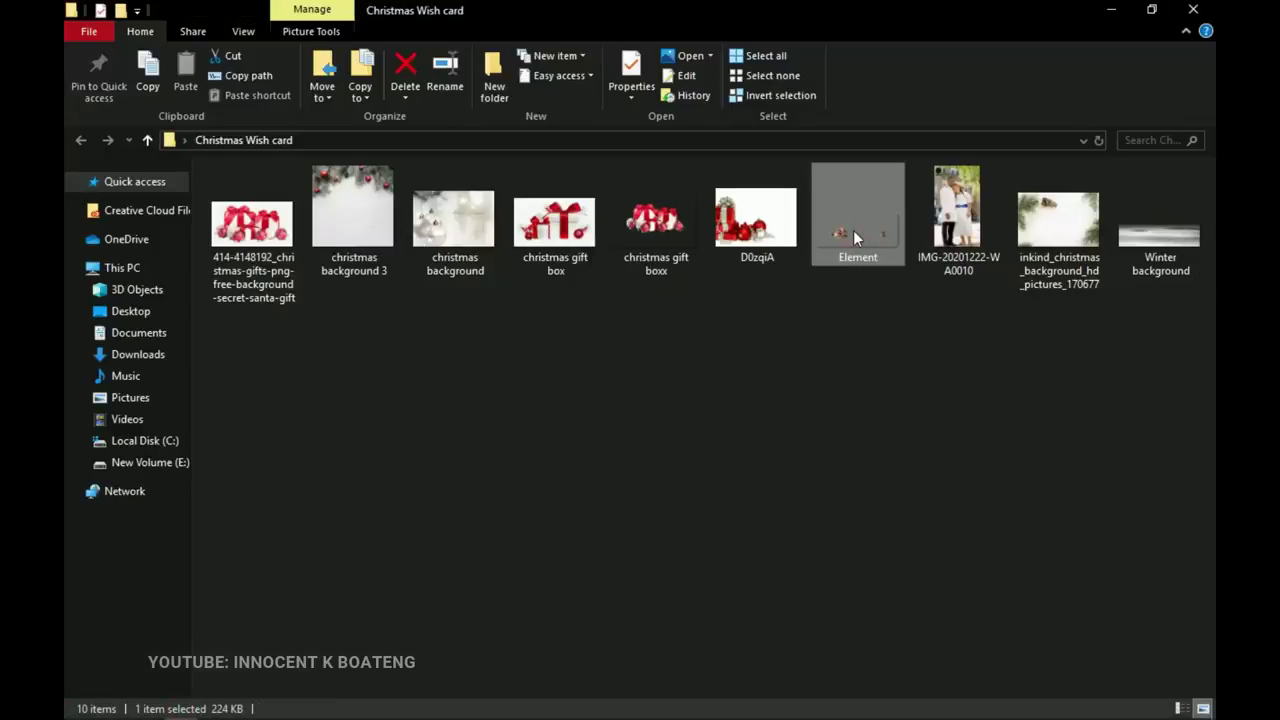
drag(853, 230, 574, 608)
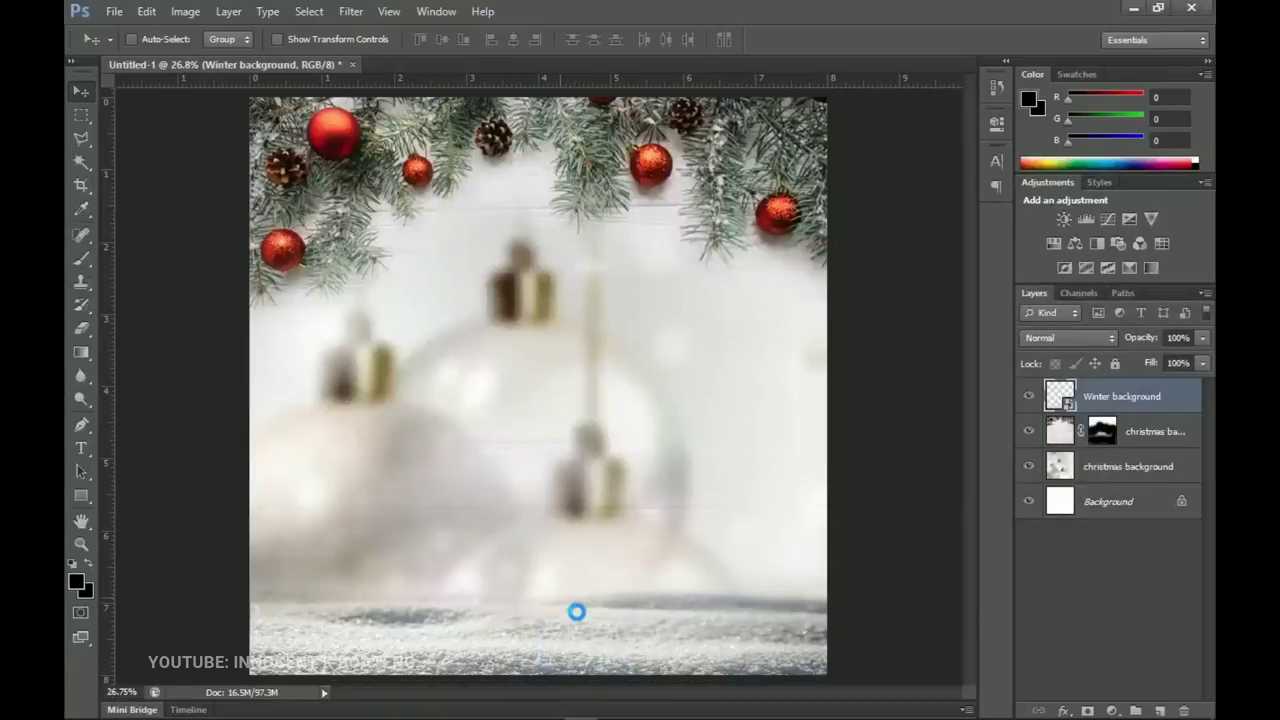
double_click(576, 408)
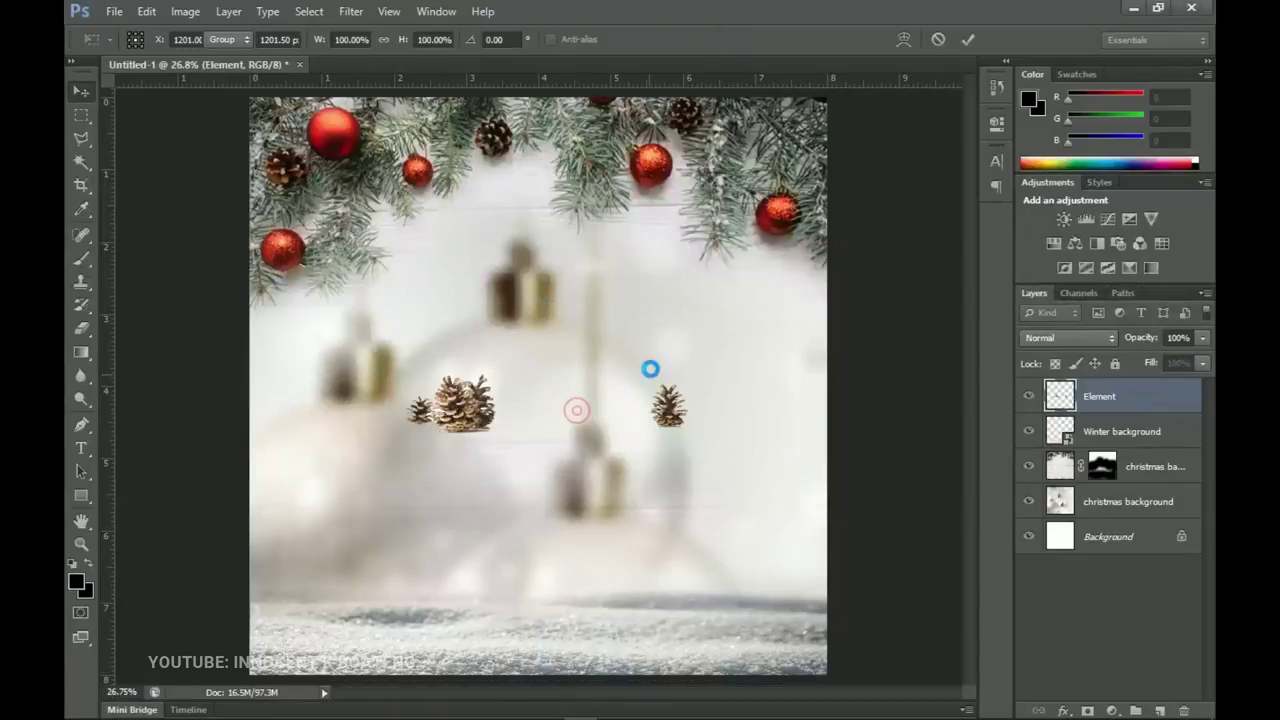
drag(638, 434, 507, 605)
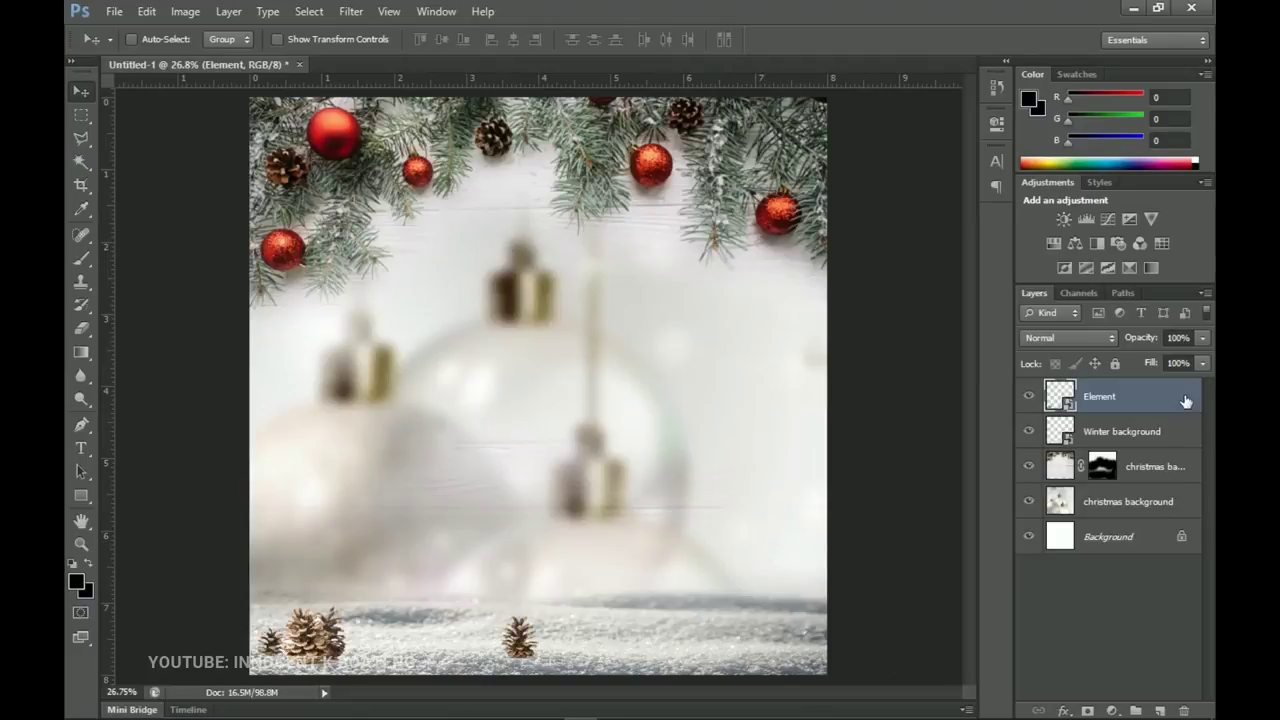
Group the Element, Winter background and both christmas background layers, and name the group "Background".
shift+click(1127, 510)
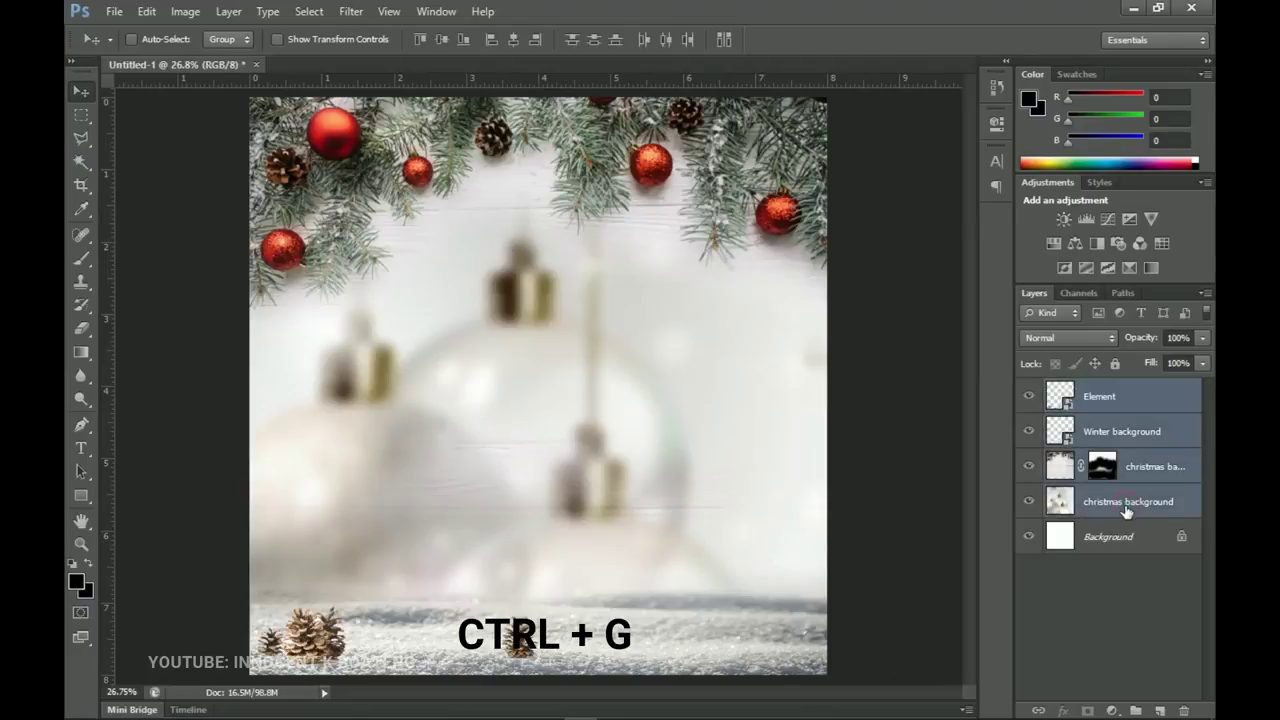
key(ctrl+g)
double_click(1091, 392)
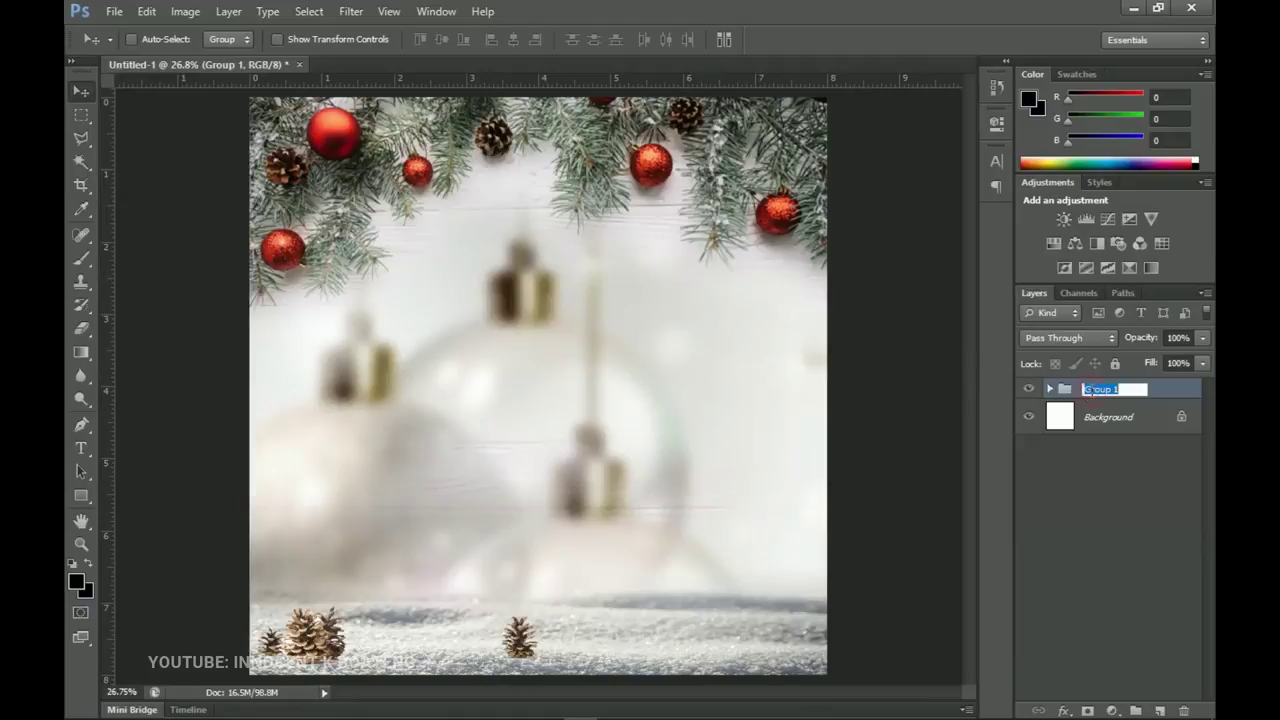
text(Background)
key(Return)
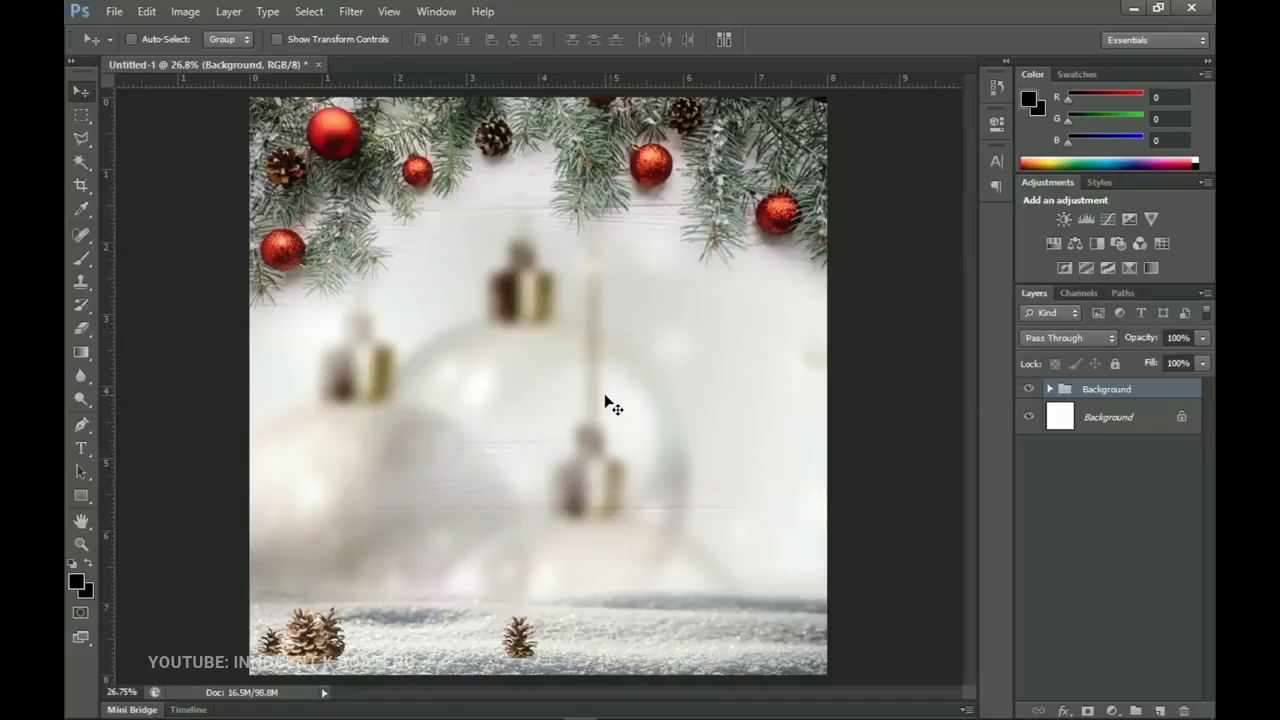
Draw a filled black circle about 815 px in diameter with the Ellipse shape tool, just above the middle of the card.
key(u)
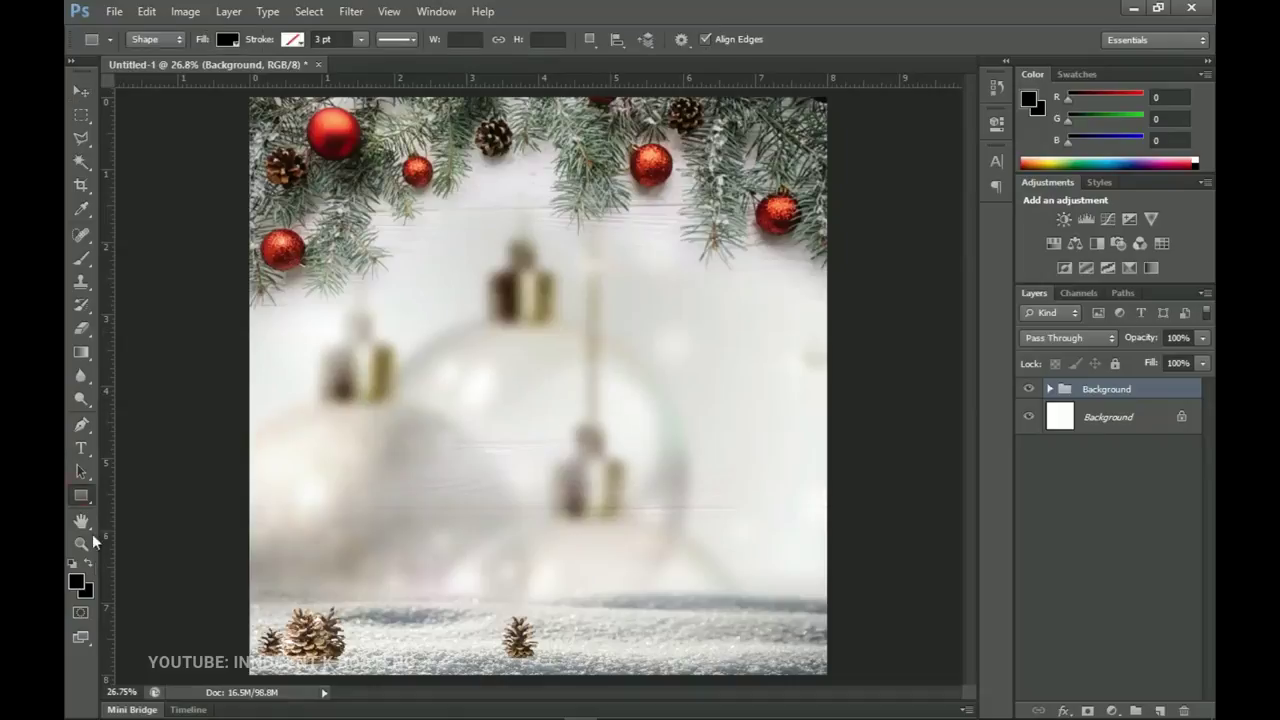
right_click(82, 497)
click(160, 529)
drag(507, 258, 703, 469)
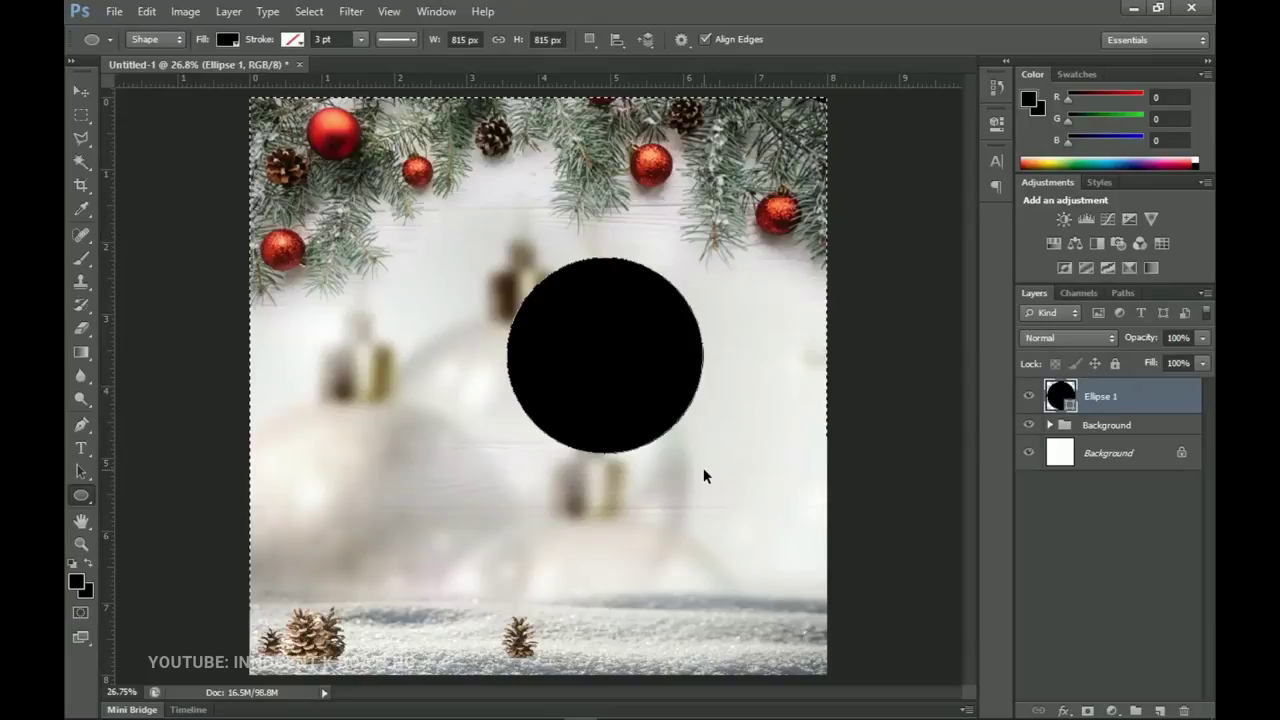
Center the circle horizontally on the canvas and clear the selection.
key(v)
key(ctrl+a)
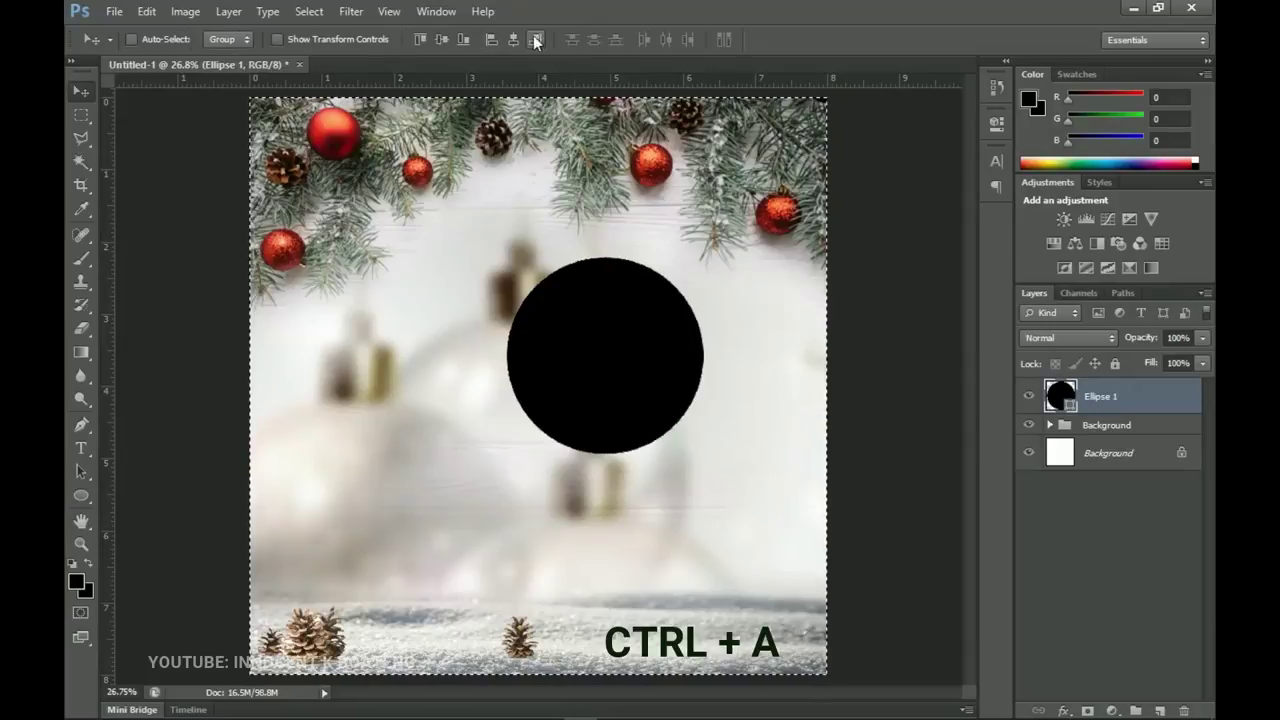
click(513, 39)
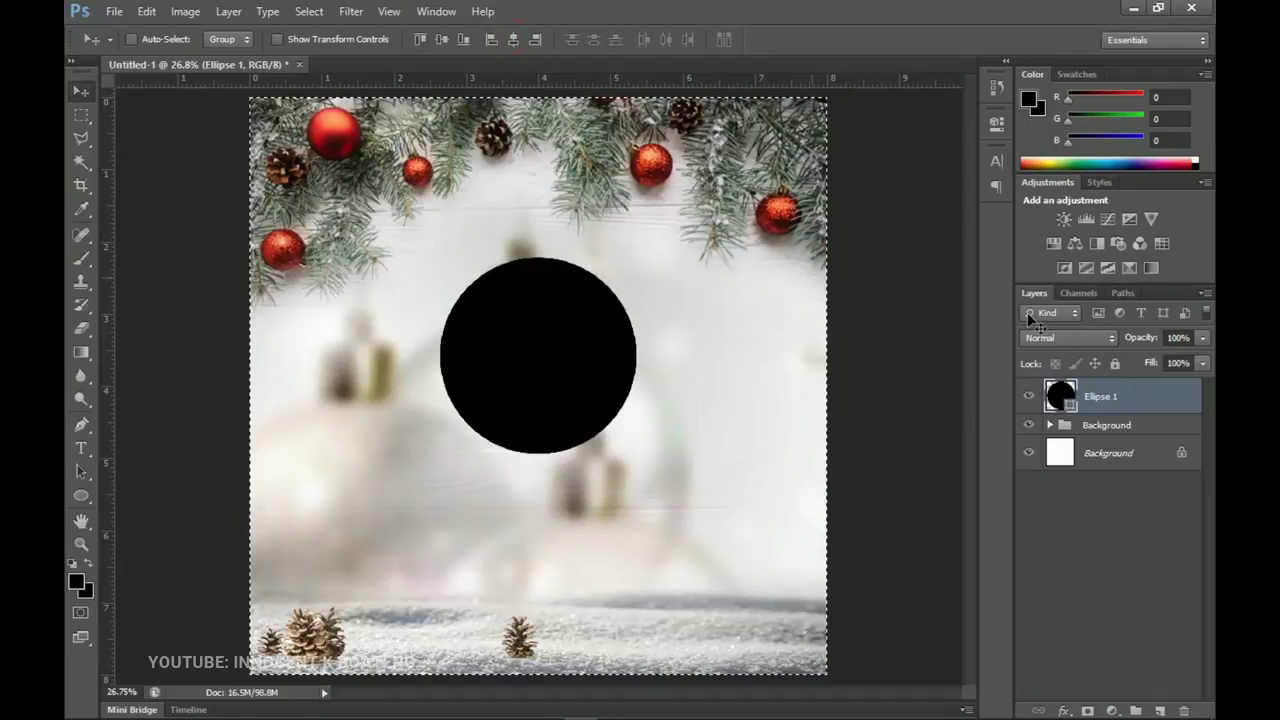
key(ctrl+d)
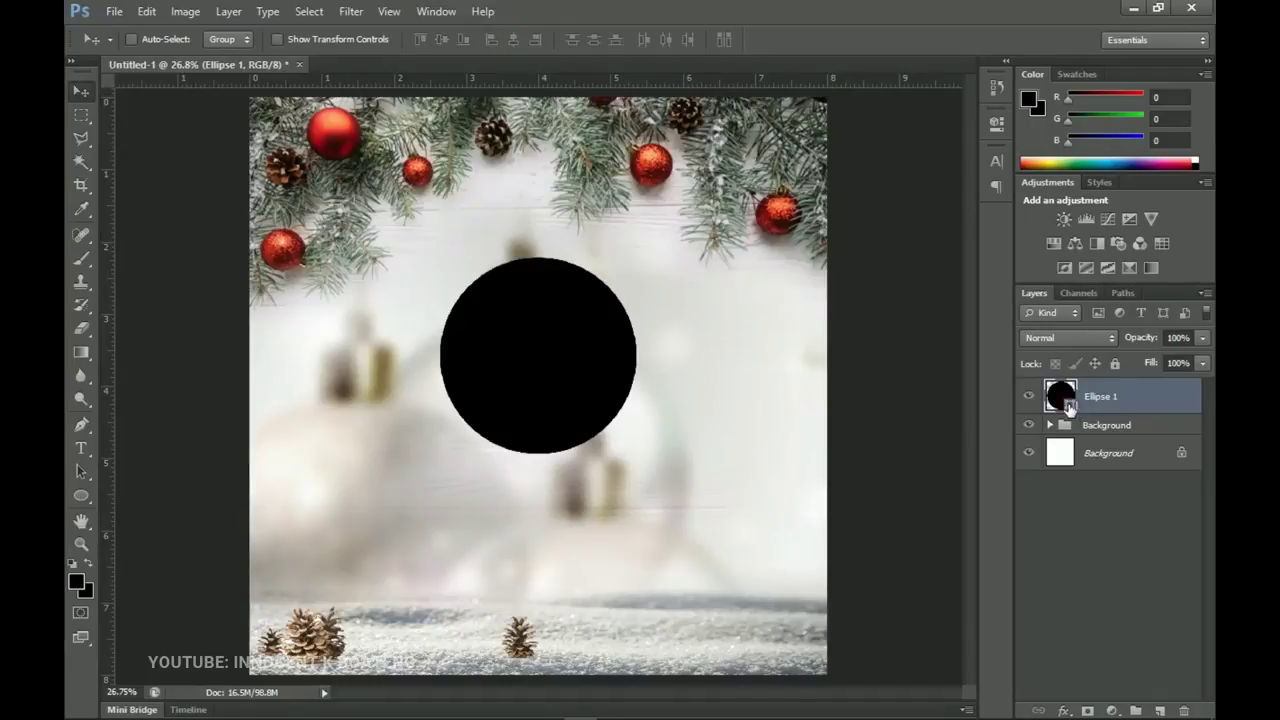
Sample a green from the pine branches, darken it to 012208, and apply it as the circle's fill color.
double_click(1062, 397)
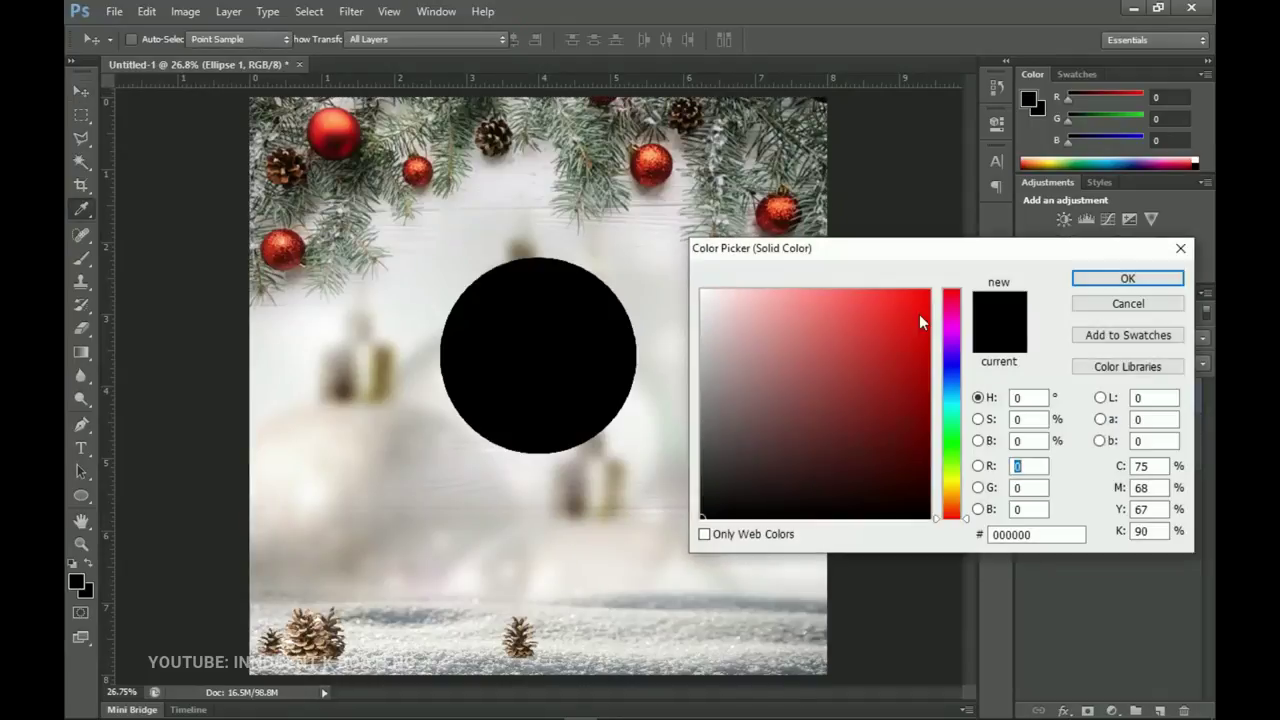
click(956, 455)
click(926, 486)
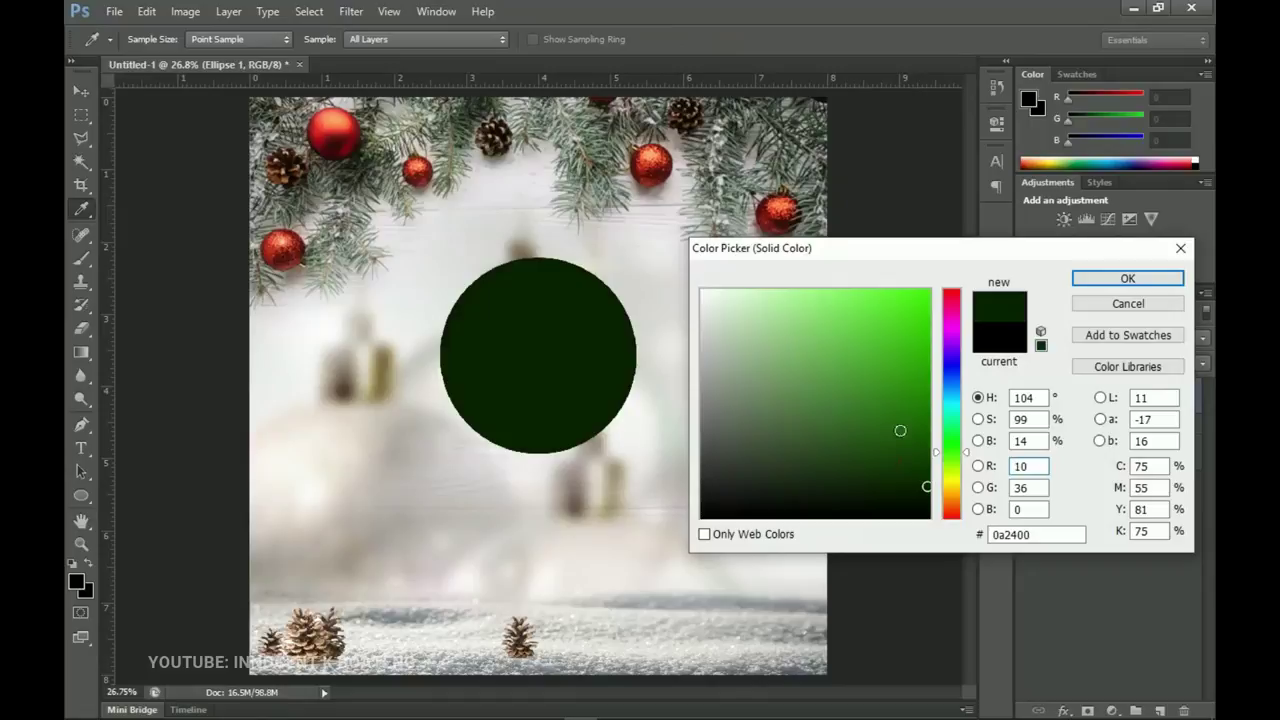
click(758, 100)
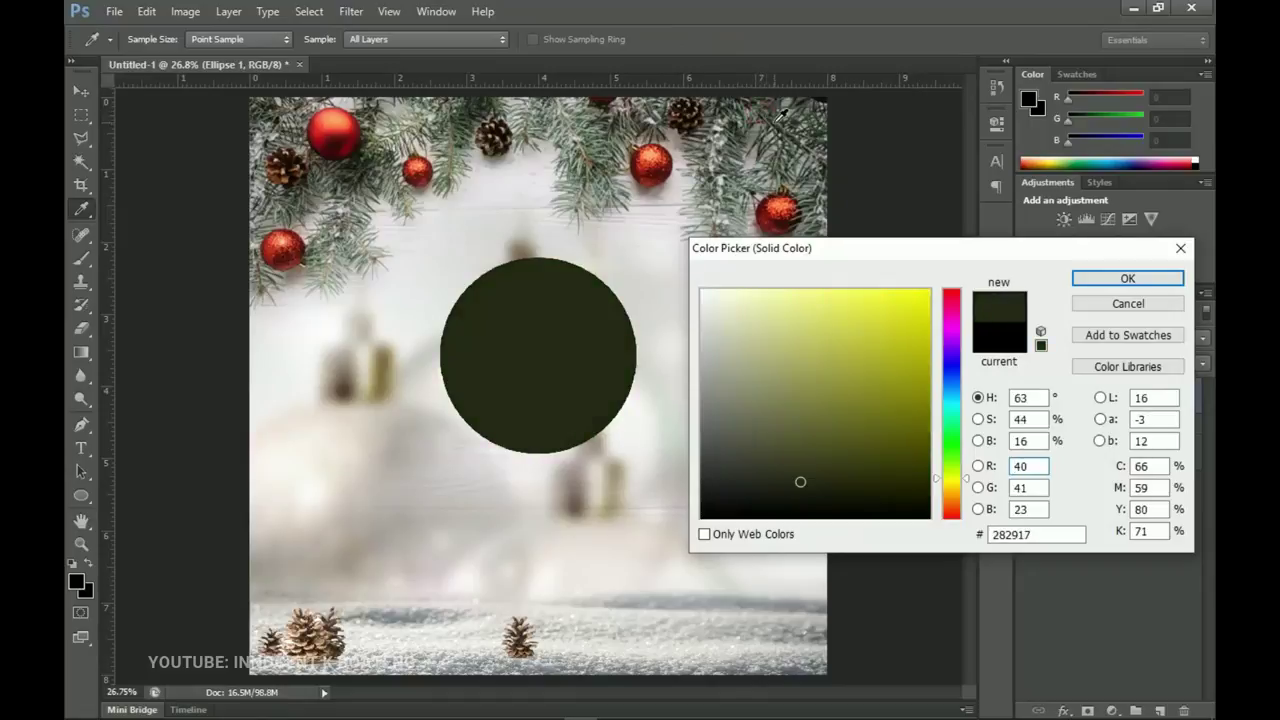
click(778, 112)
click(898, 480)
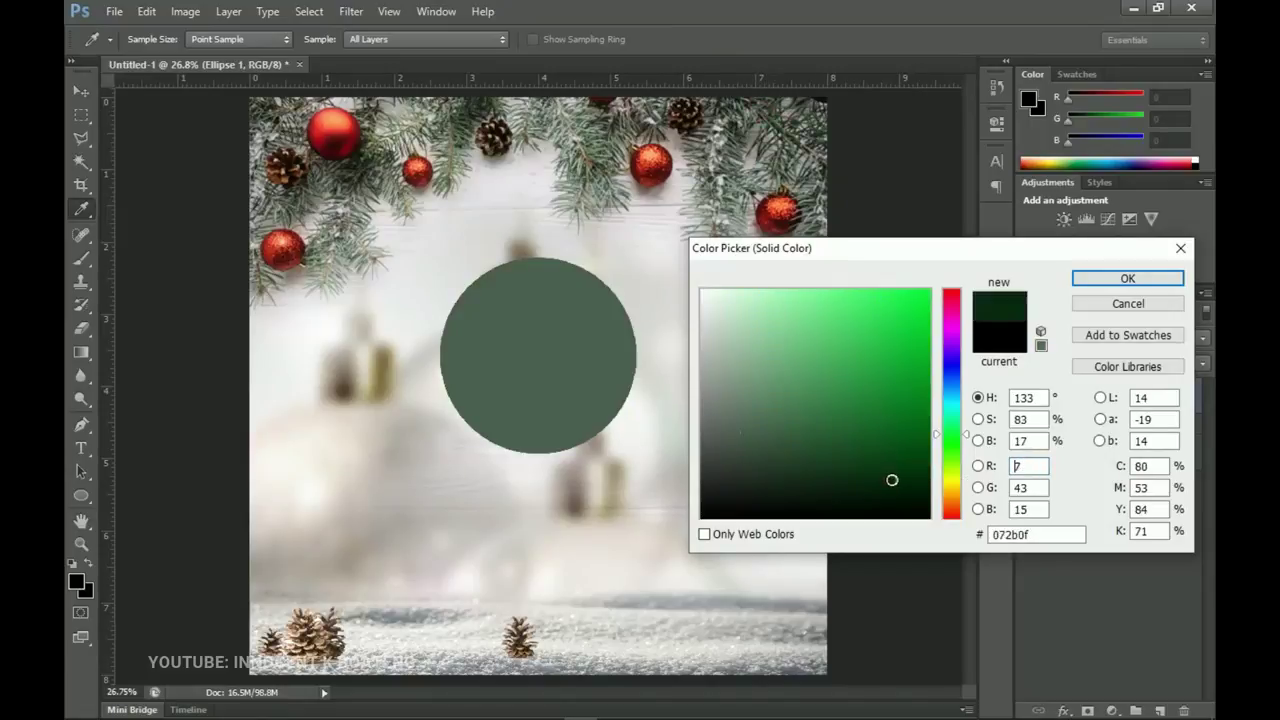
drag(899, 480, 922, 488)
click(1087, 283)
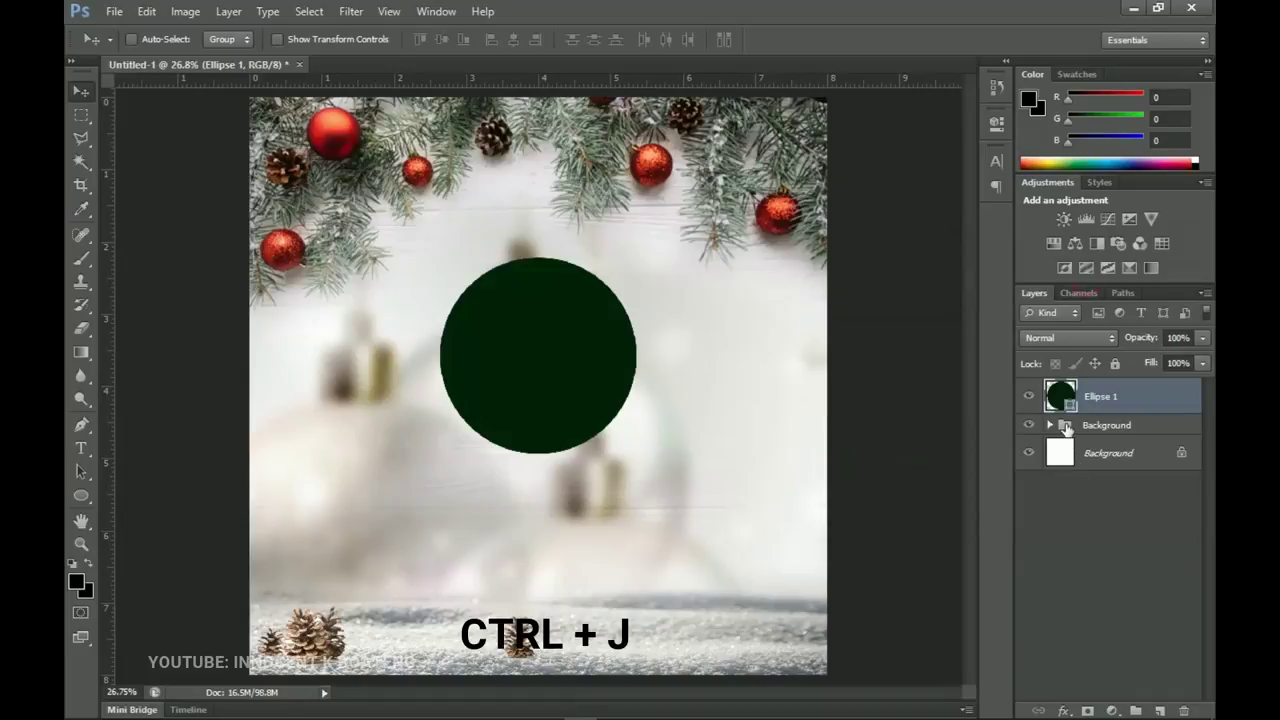
Duplicate the green circle and scale the copy about its center to about 94%.
key(ctrl+j)
key(ctrl+t)
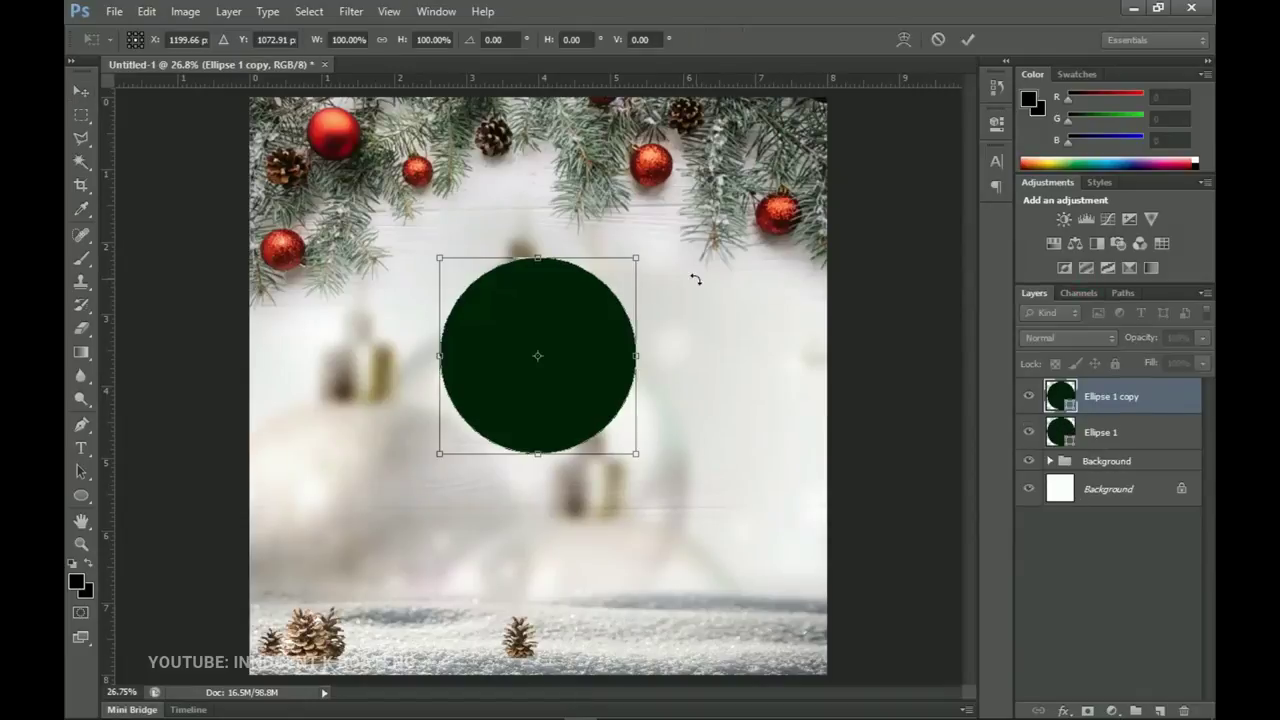
drag(637, 257, 632, 259)
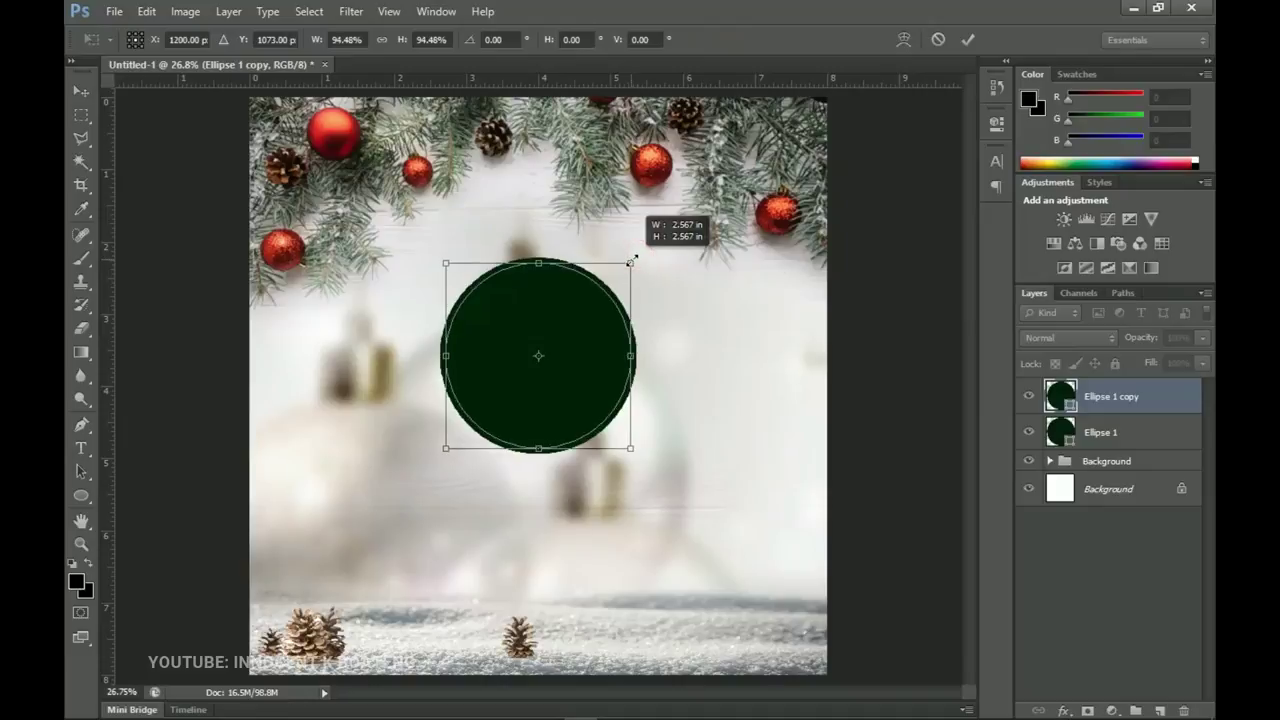
double_click(599, 337)
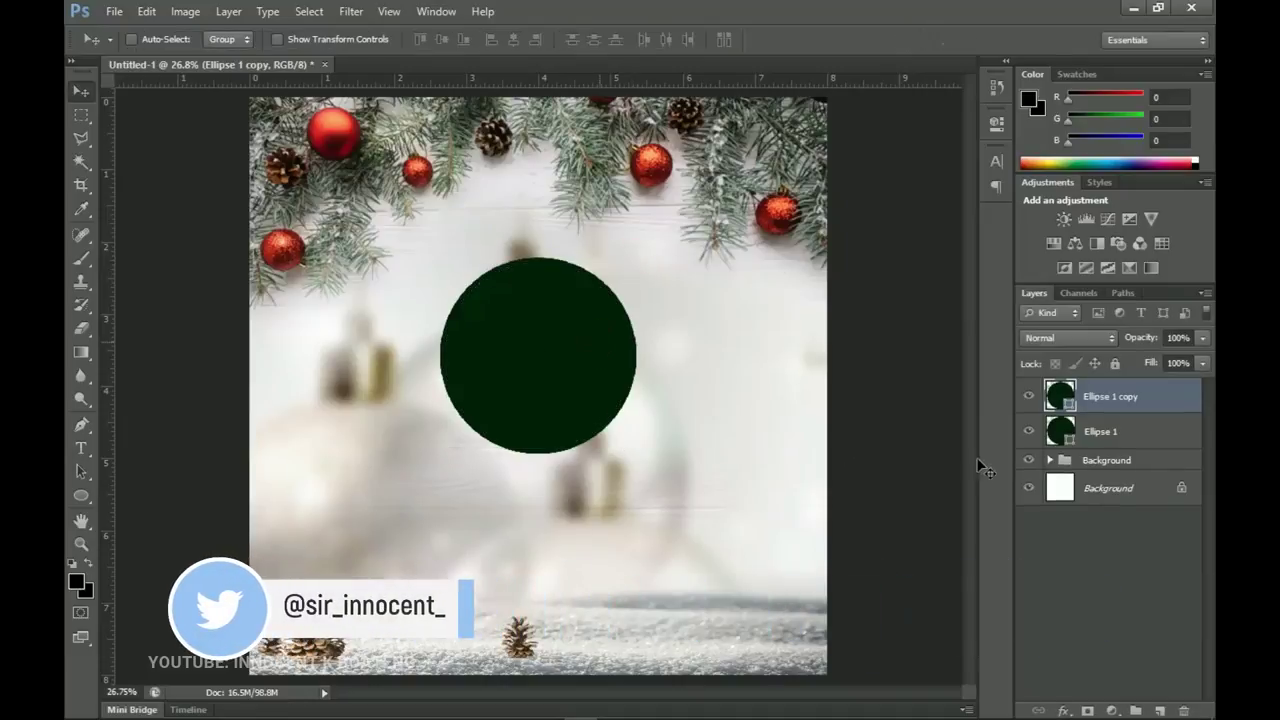
Change the fill of the smaller circle copy to white, ffffff.
double_click(1066, 400)
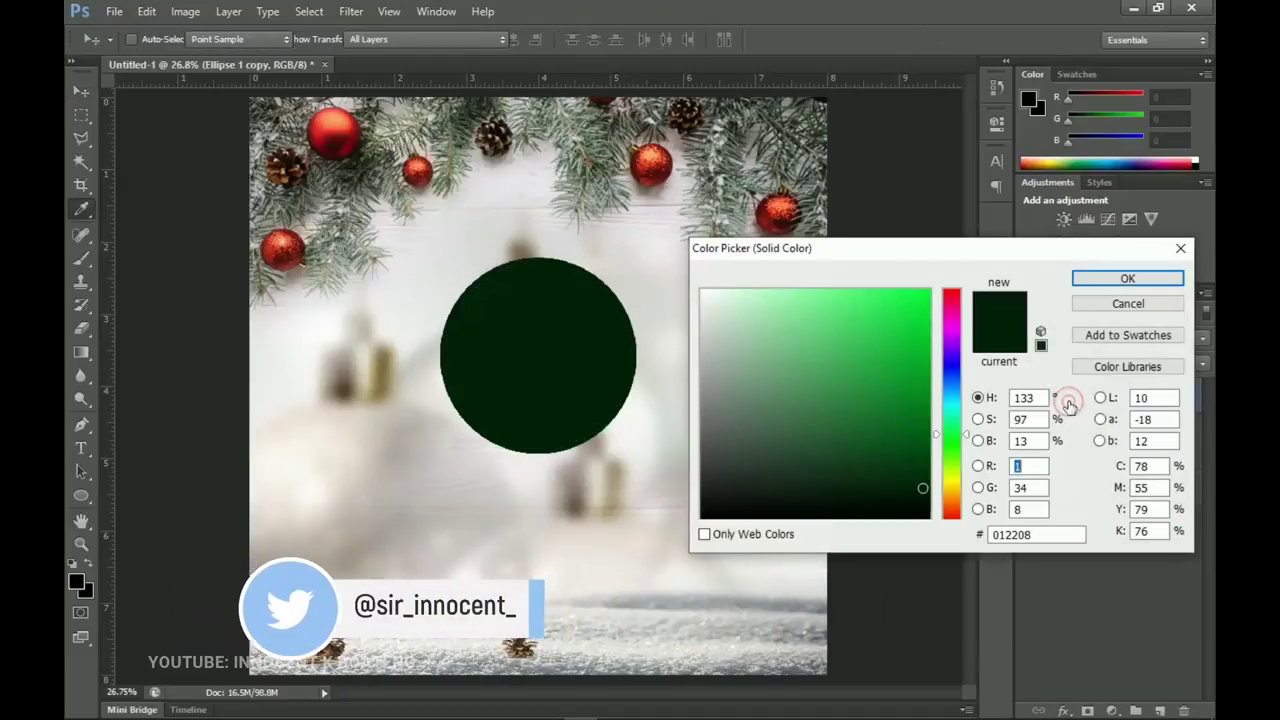
click(643, 220)
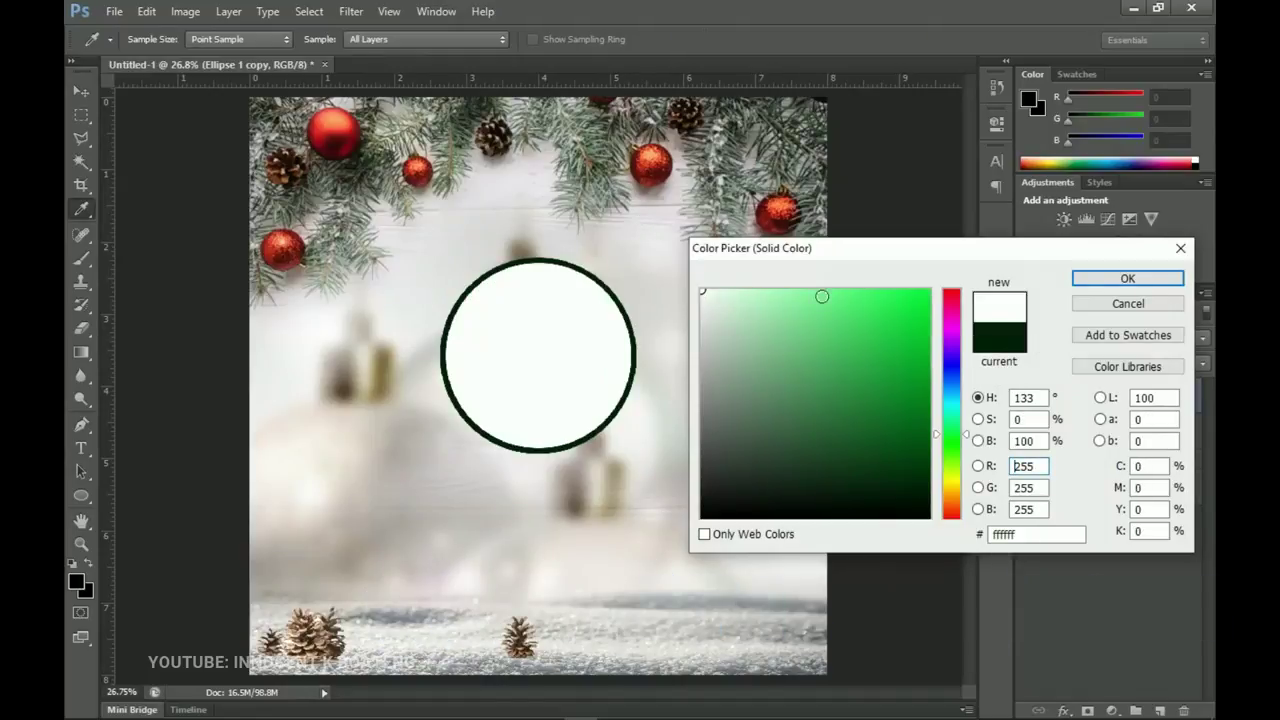
click(1170, 280)
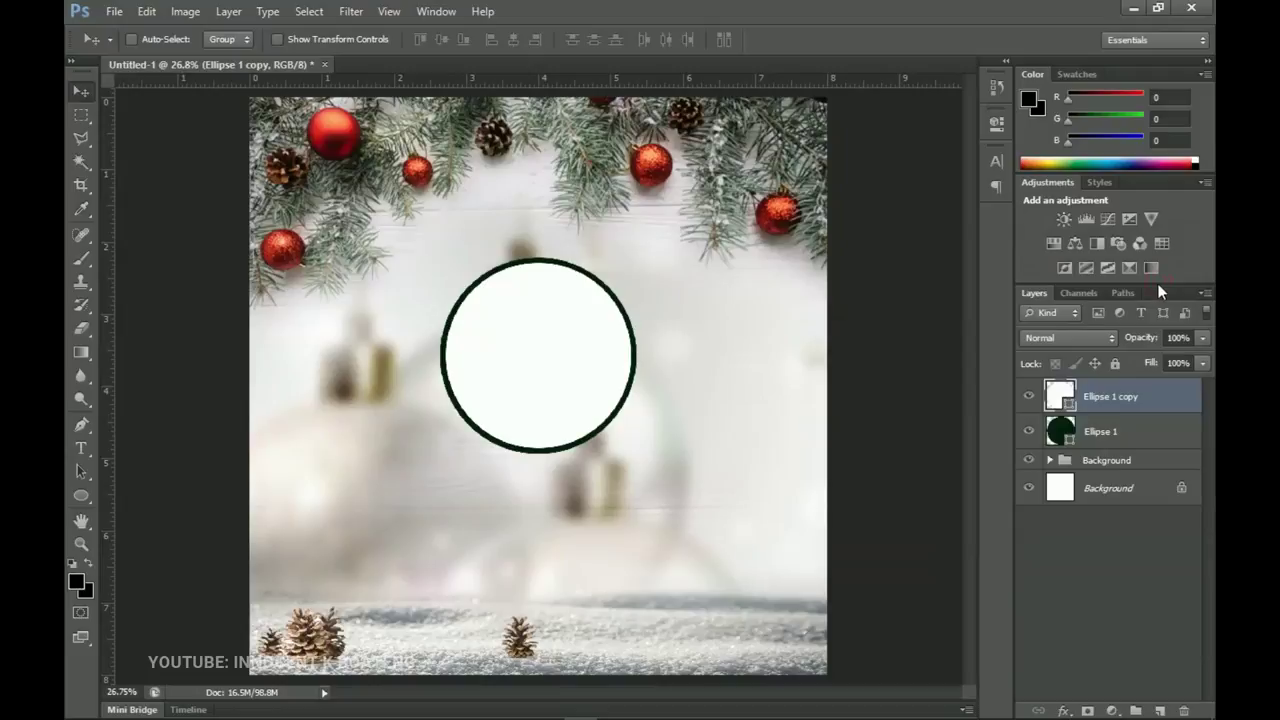
Switch to File Explorer and place the couple photo IMG-20201222-WA0010 from the Christmas Wish card folder into the card document.
click(180, 706)
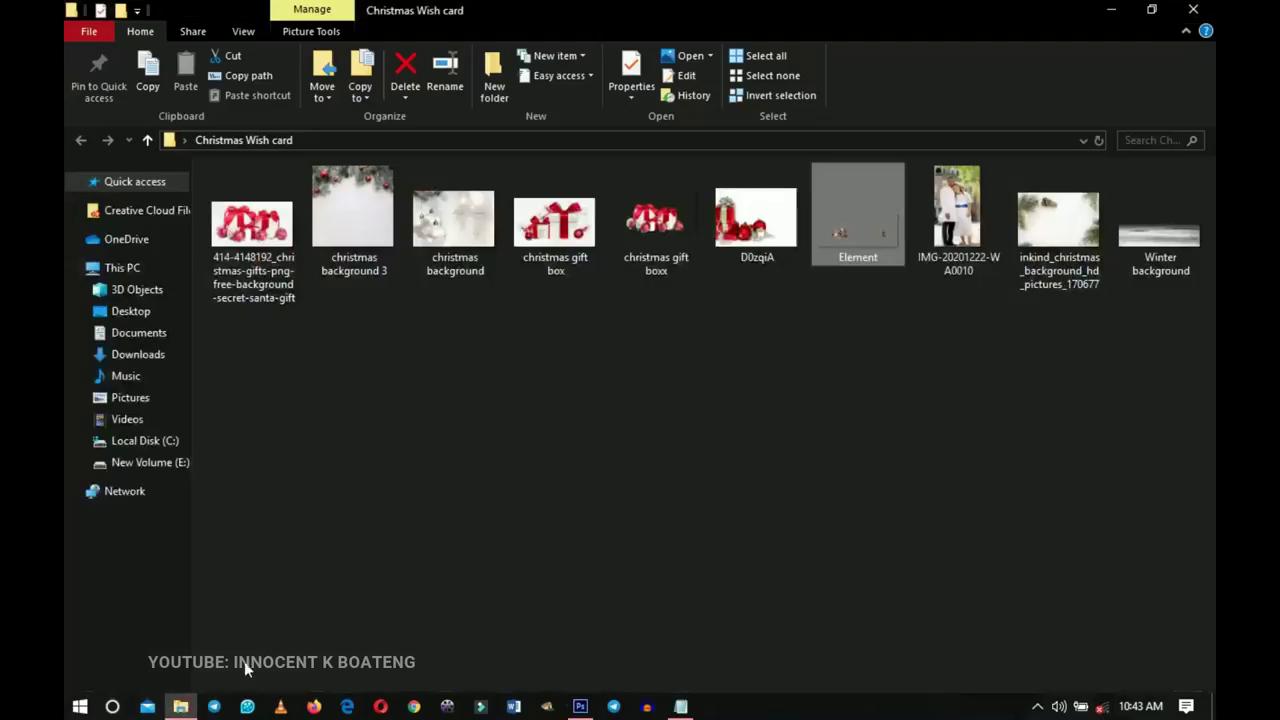
click(958, 218)
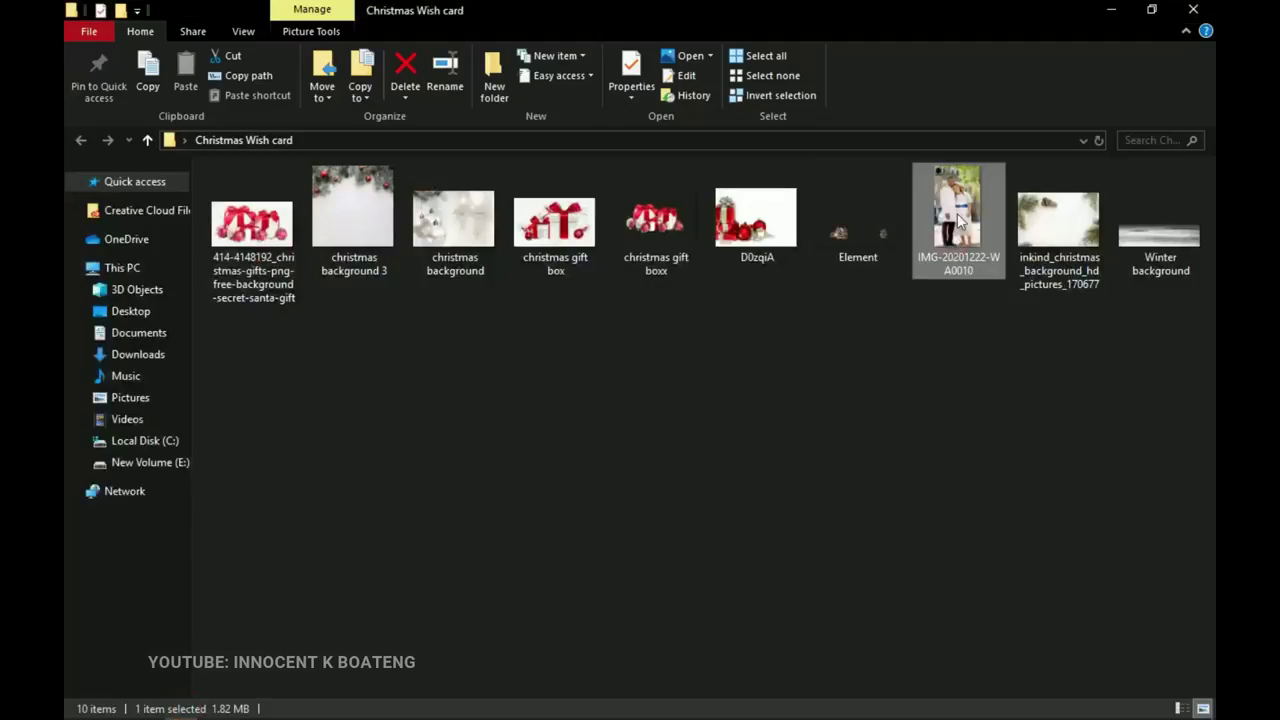
drag(958, 218, 554, 371)
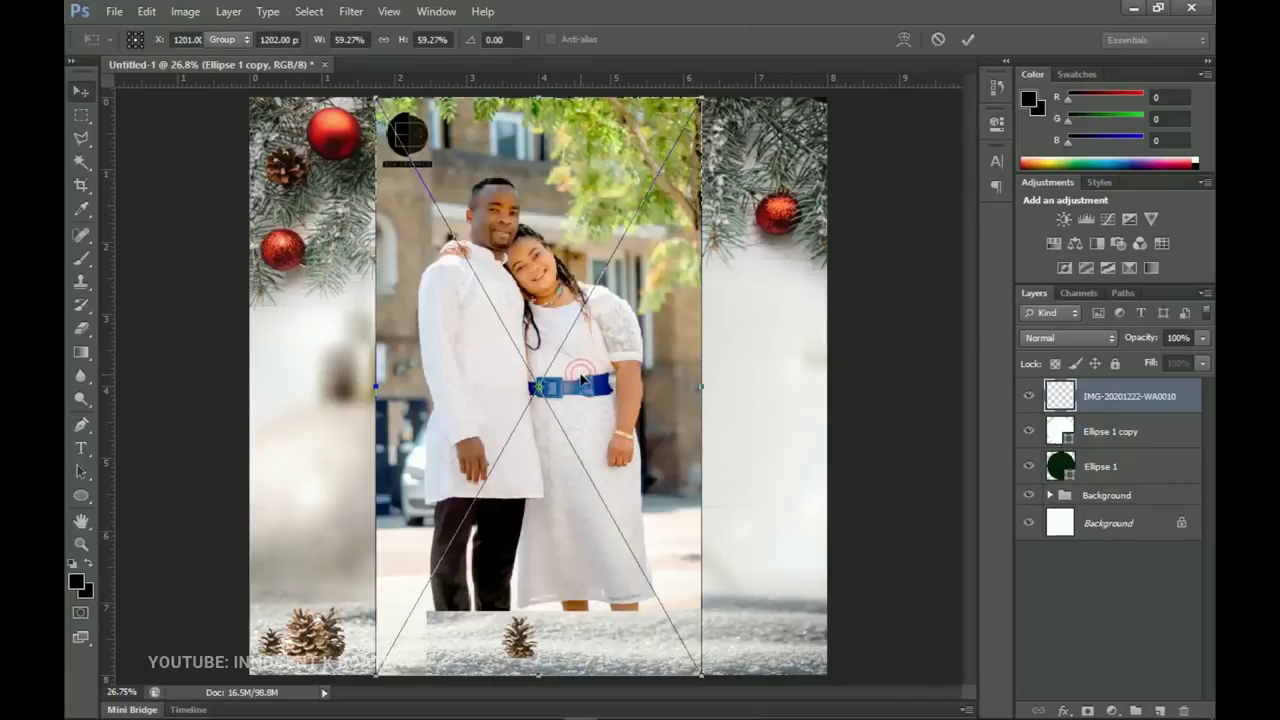
key(Return)
Clip the couple photo to the white circle and position it so both faces sit inside the frame.
right_click(1122, 396)
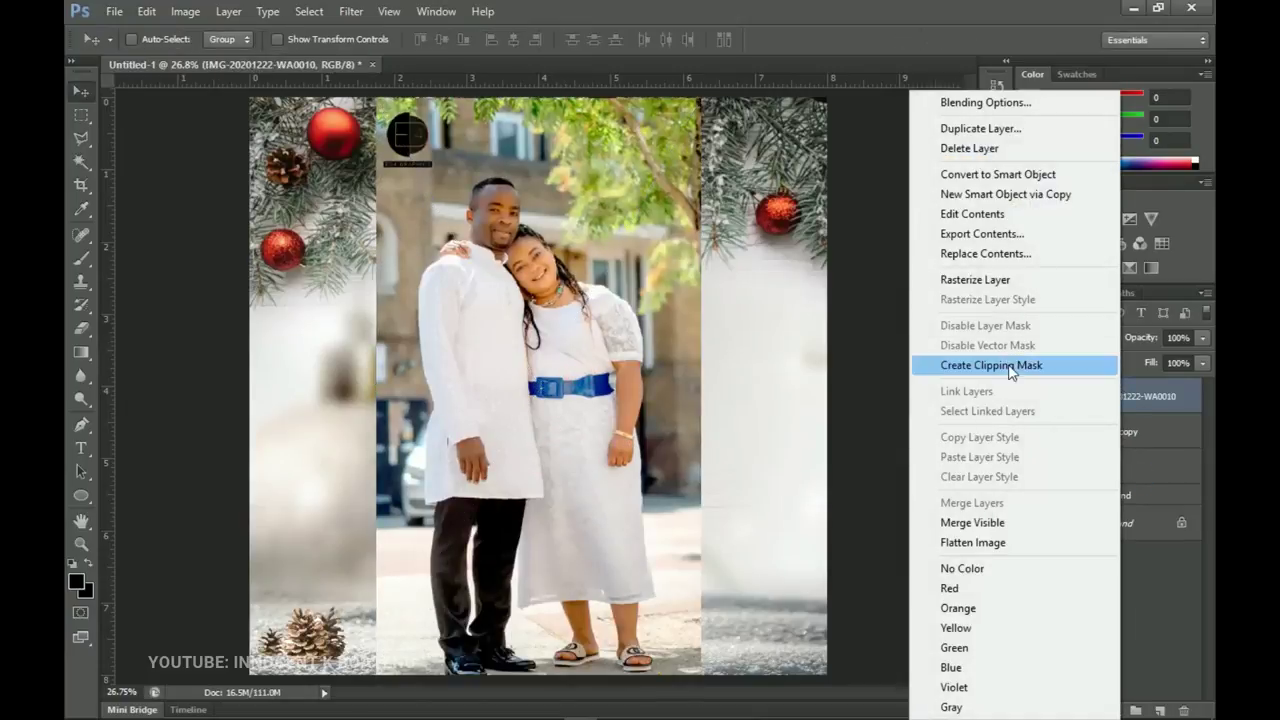
click(1012, 366)
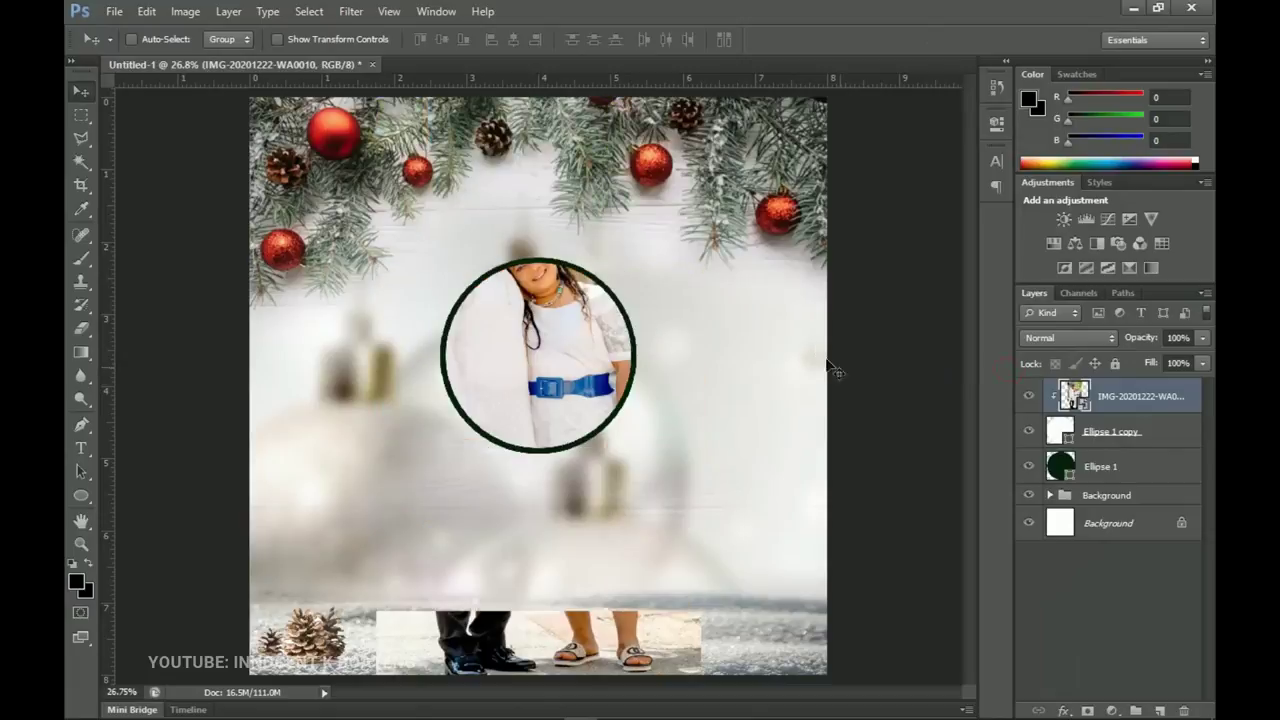
mouse_move(548, 318)
mouse_down()
mouse_move(600, 372)
mouse_move(591, 360)
mouse_move(567, 371)
mouse_move(549, 314)
mouse_up()
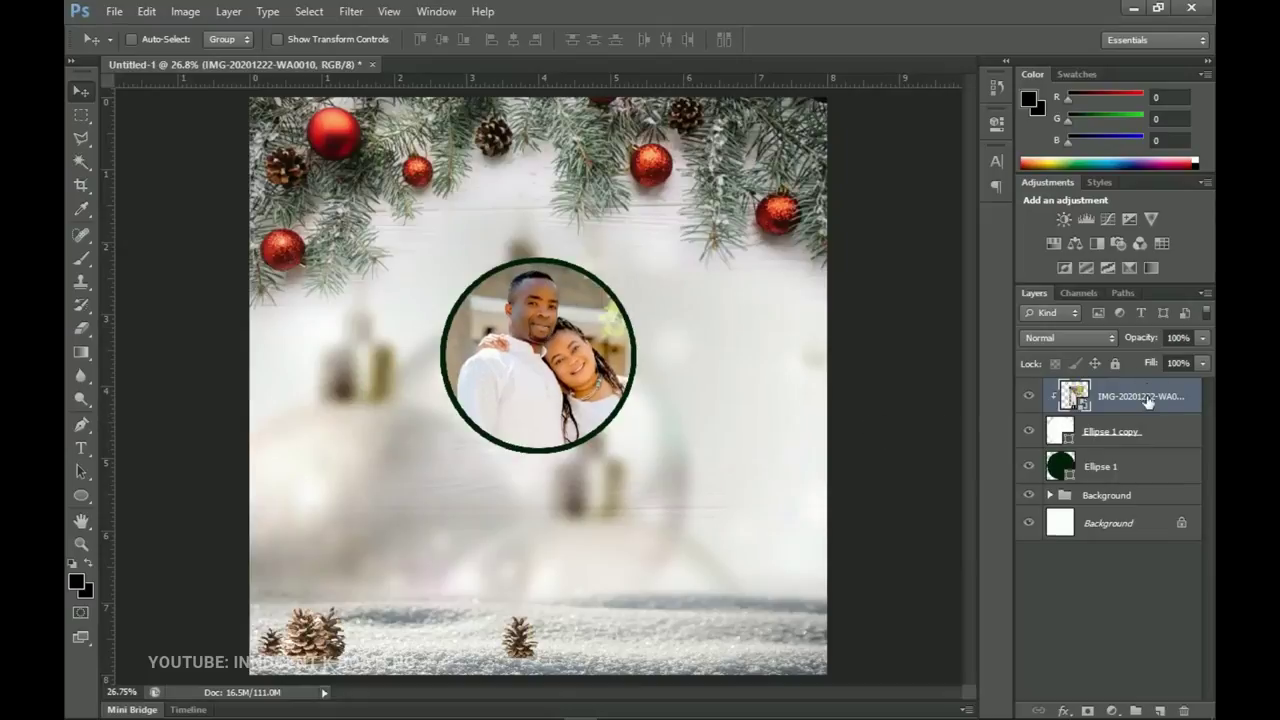
Rasterize the couple photo layer and darken its shadows with Levels, setting the black input level to 25.
right_click(1143, 408)
click(1019, 282)
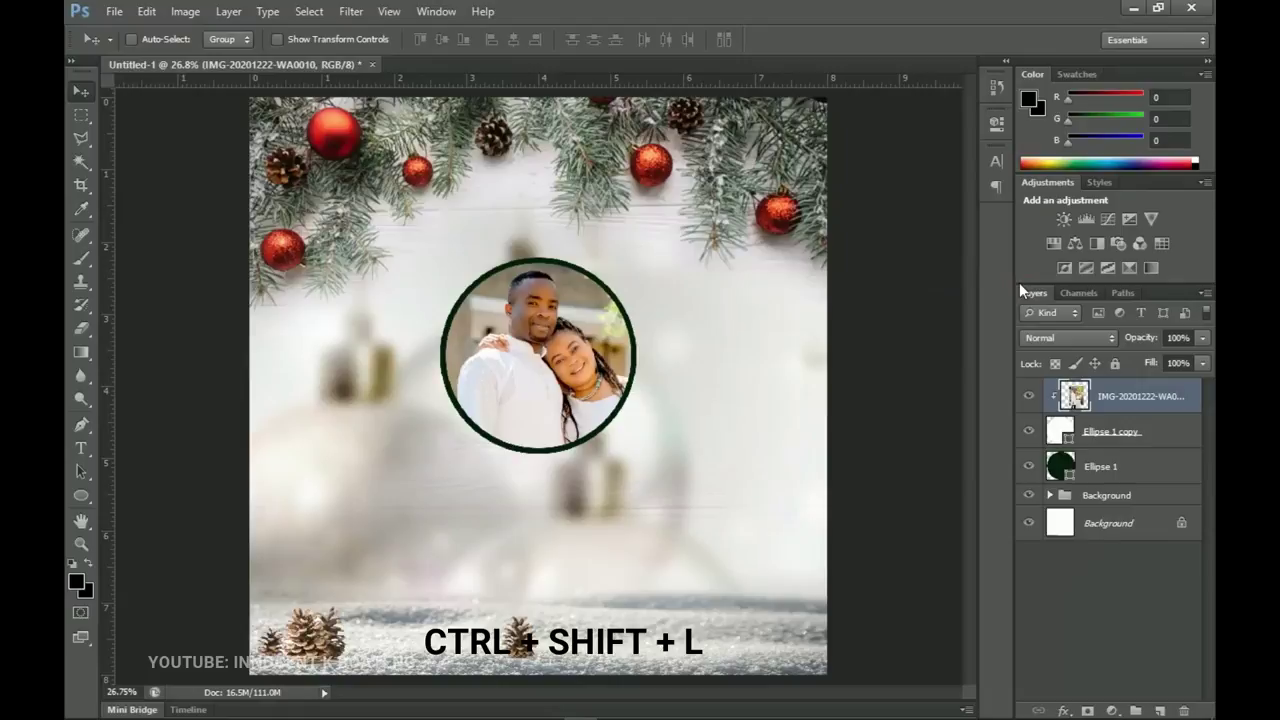
key(ctrl+l)
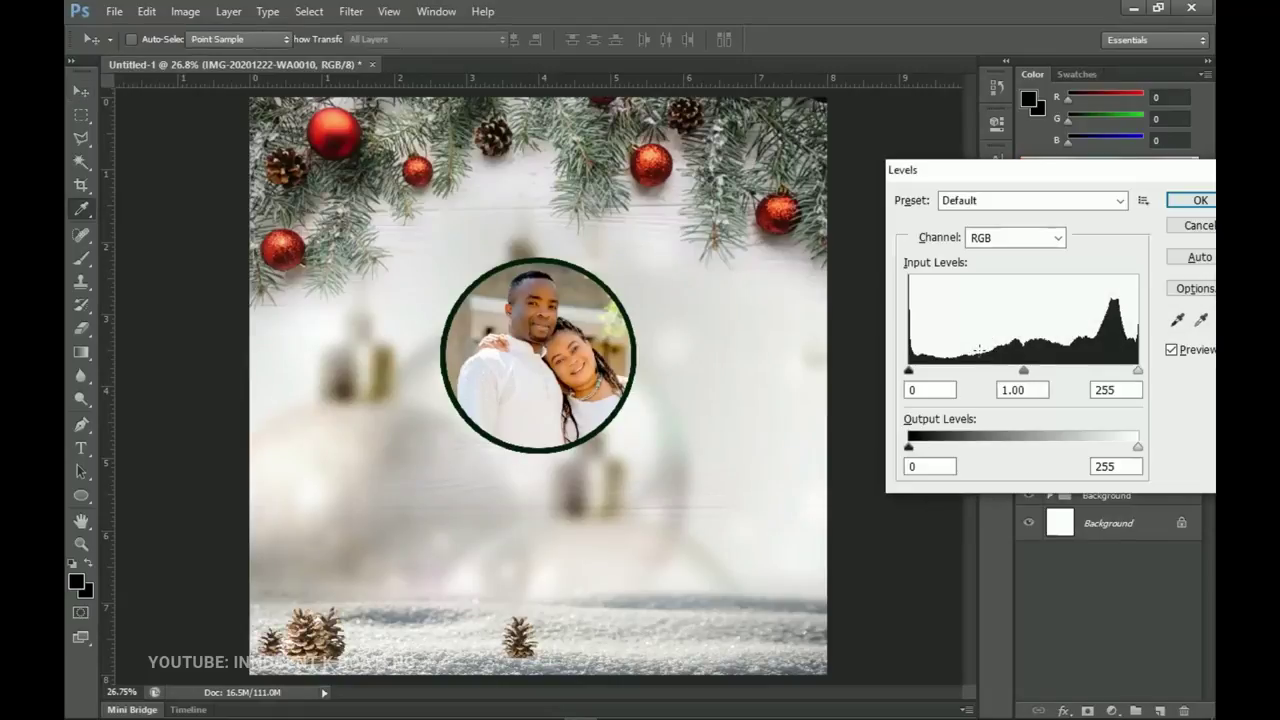
mouse_move(908, 370)
mouse_down()
mouse_move(929, 372)
mouse_move(918, 372)
mouse_up()
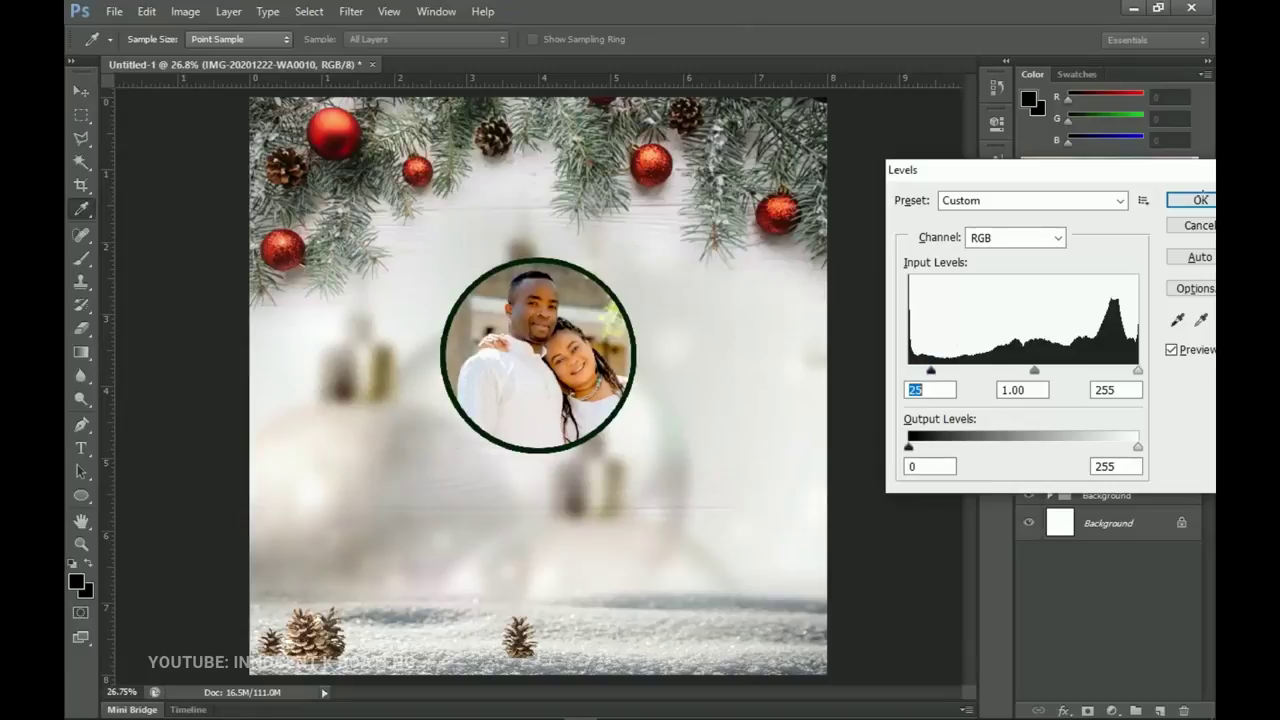
click(1200, 200)
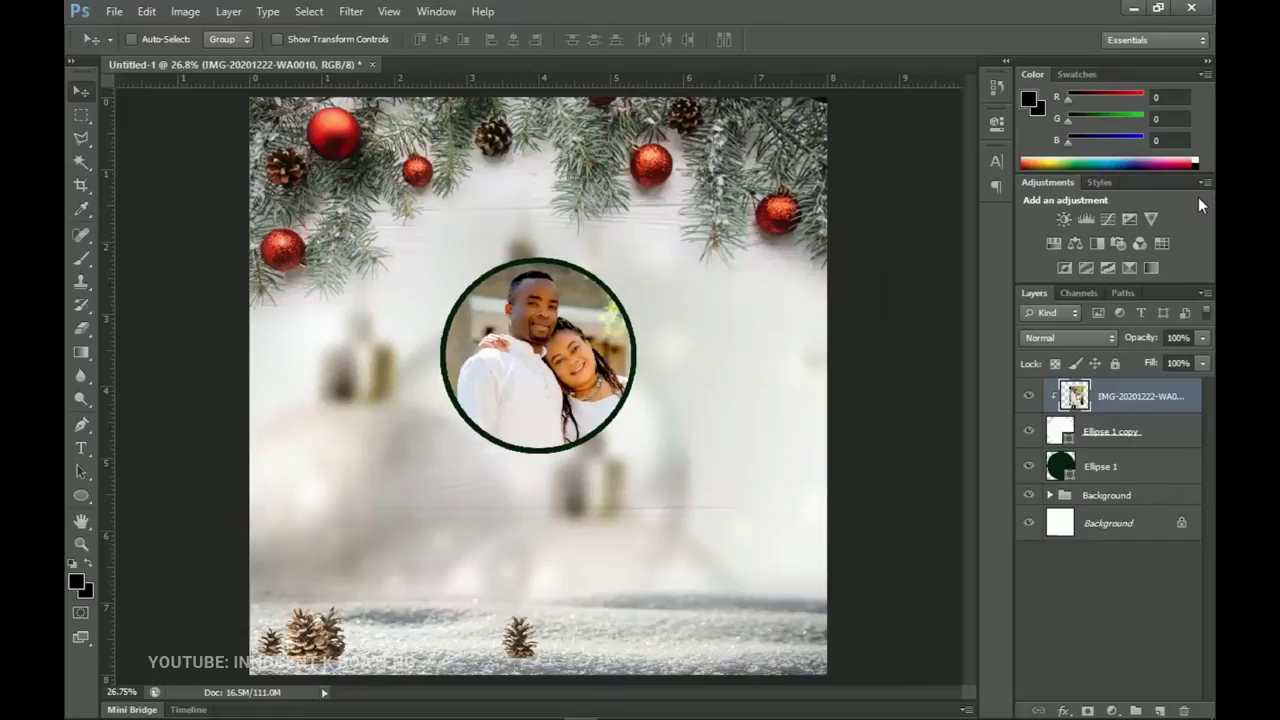
Select the photo and both circle layers together and nudge them upward, closer to the pine branches.
shift+click(1118, 465)
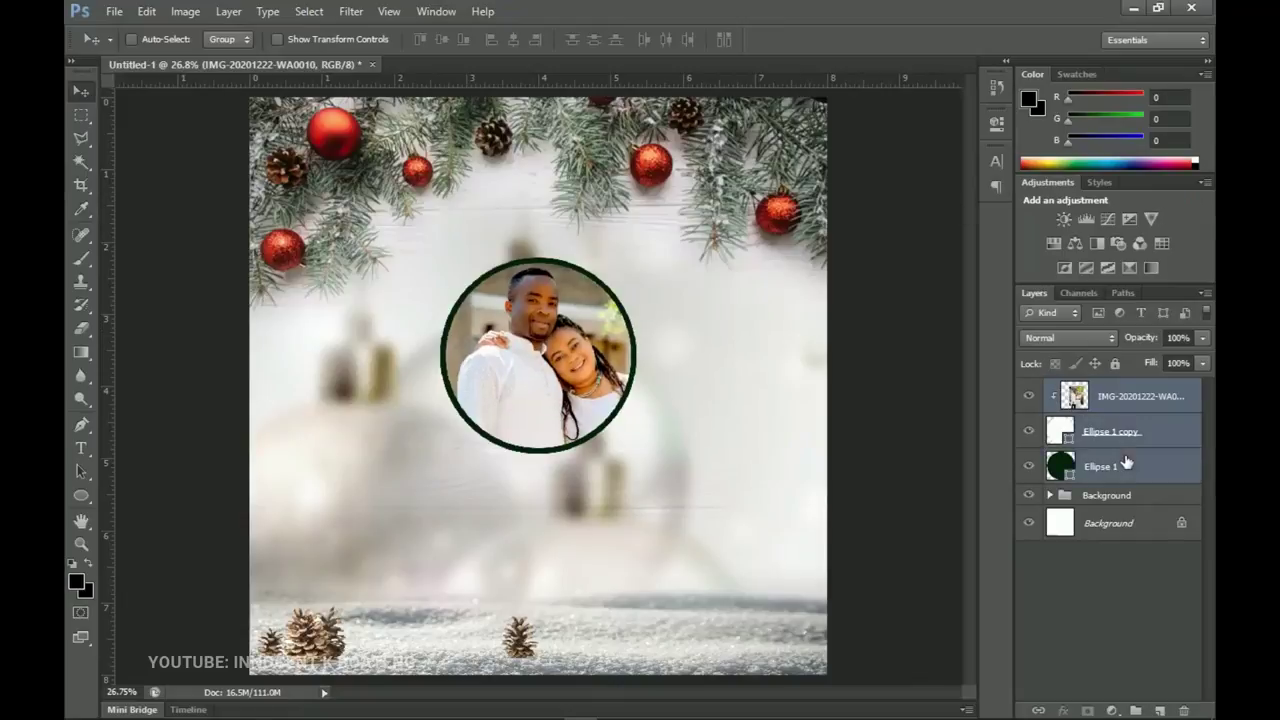
click(1116, 401)
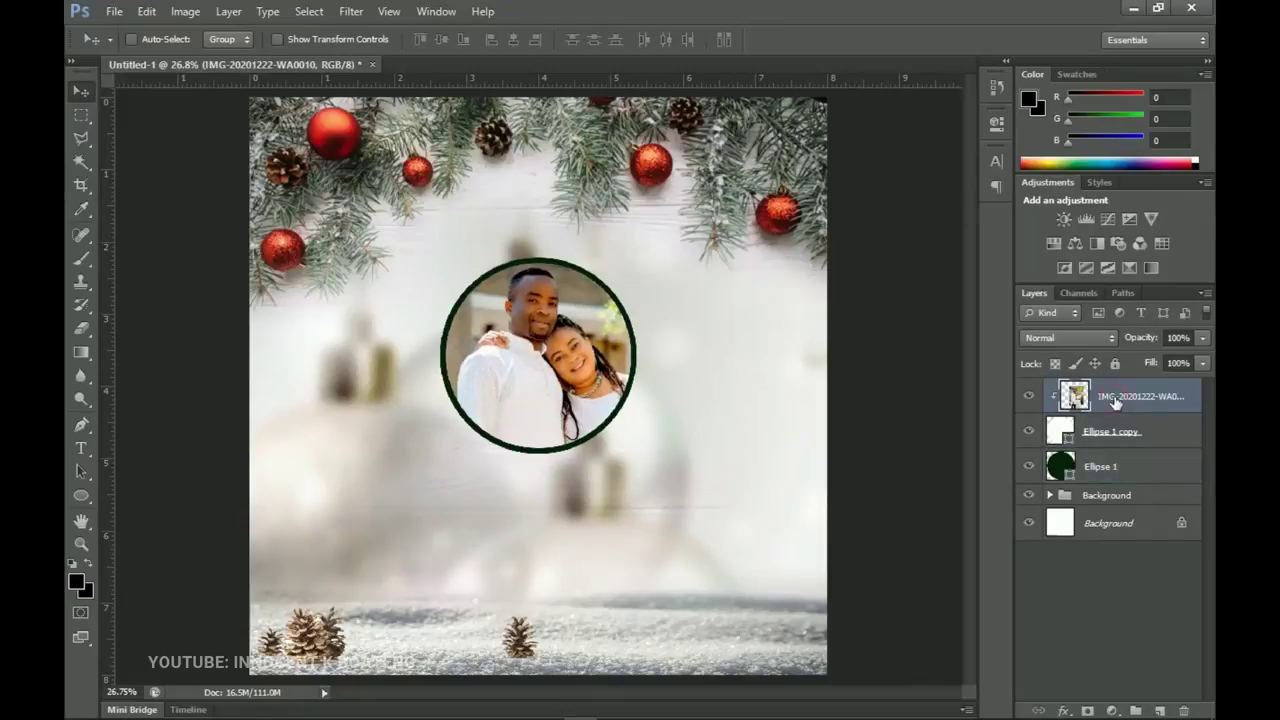
shift+click(1109, 471)
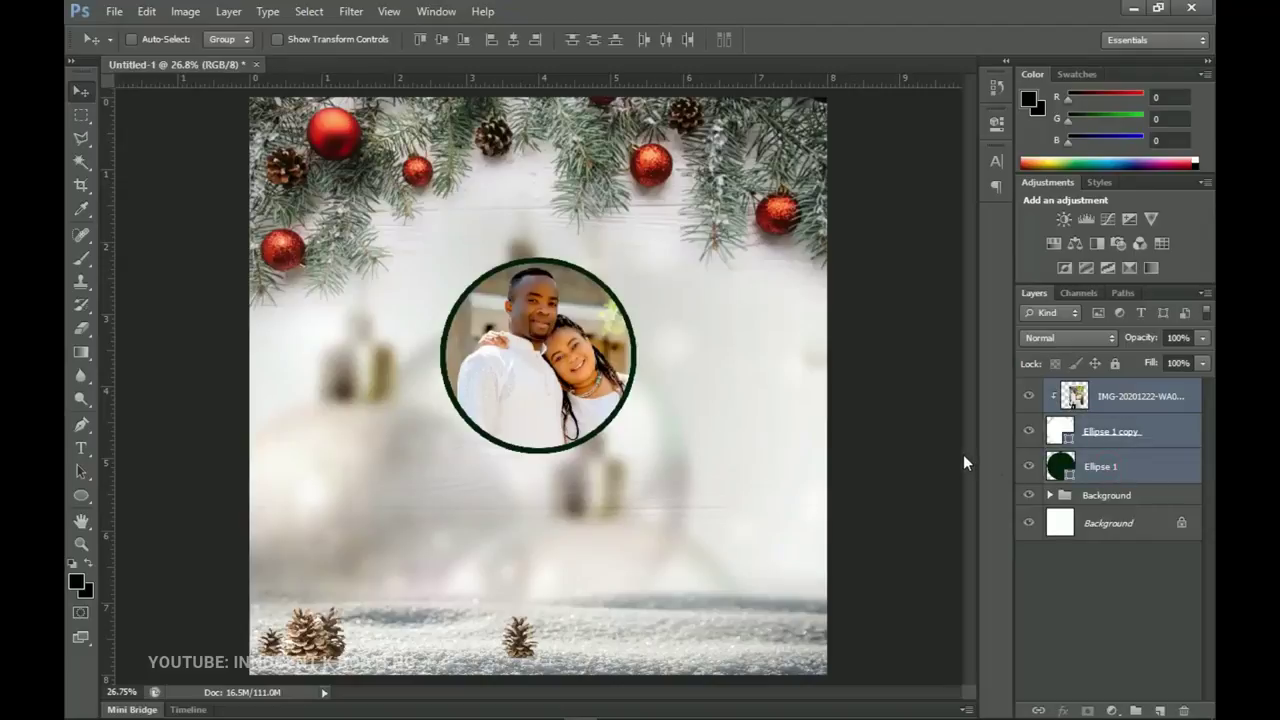
key(Up)
key(Up)
key(Up)
key(Up)
key(Up)
key(Up)
key(Up)
key(Up)
key(Up)
key(Up)
key(Up)
key(Up)
key(Up)
key(Up)
key(Up)
key(Up)
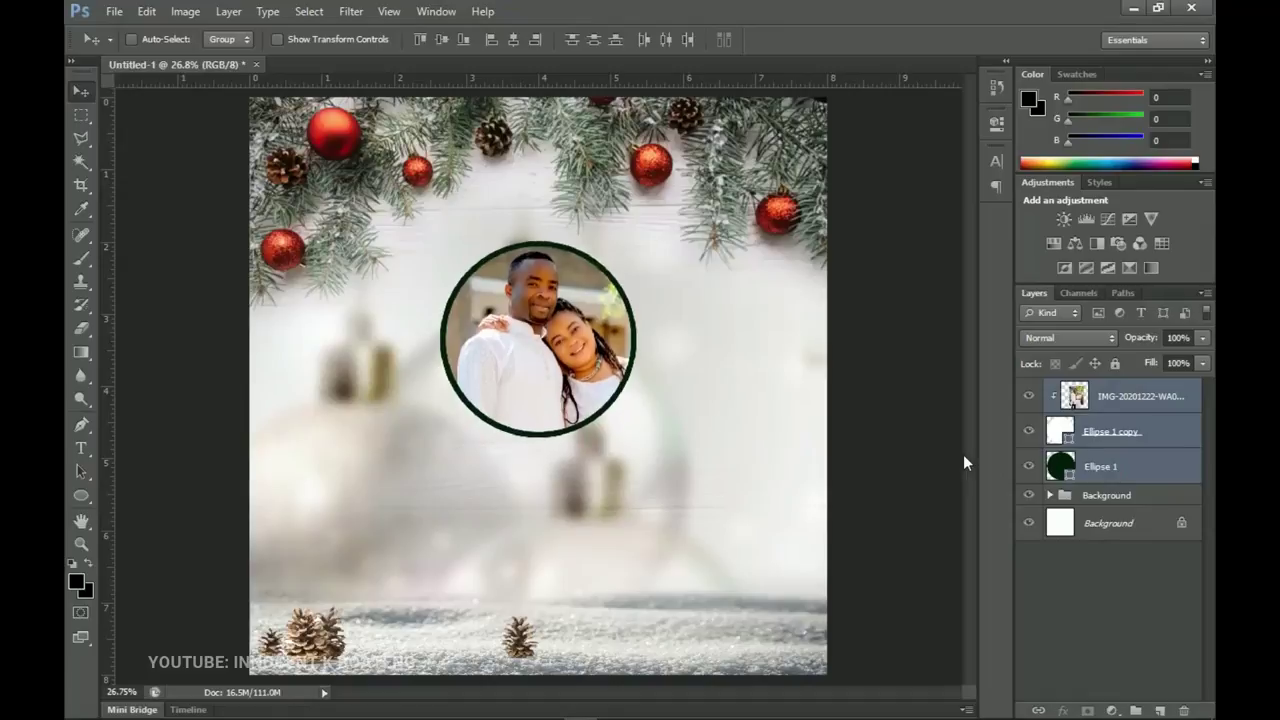
key(Up)
key(Up)
key(Up)
key(Up)
key(Up)
key(Up)
key(Up)
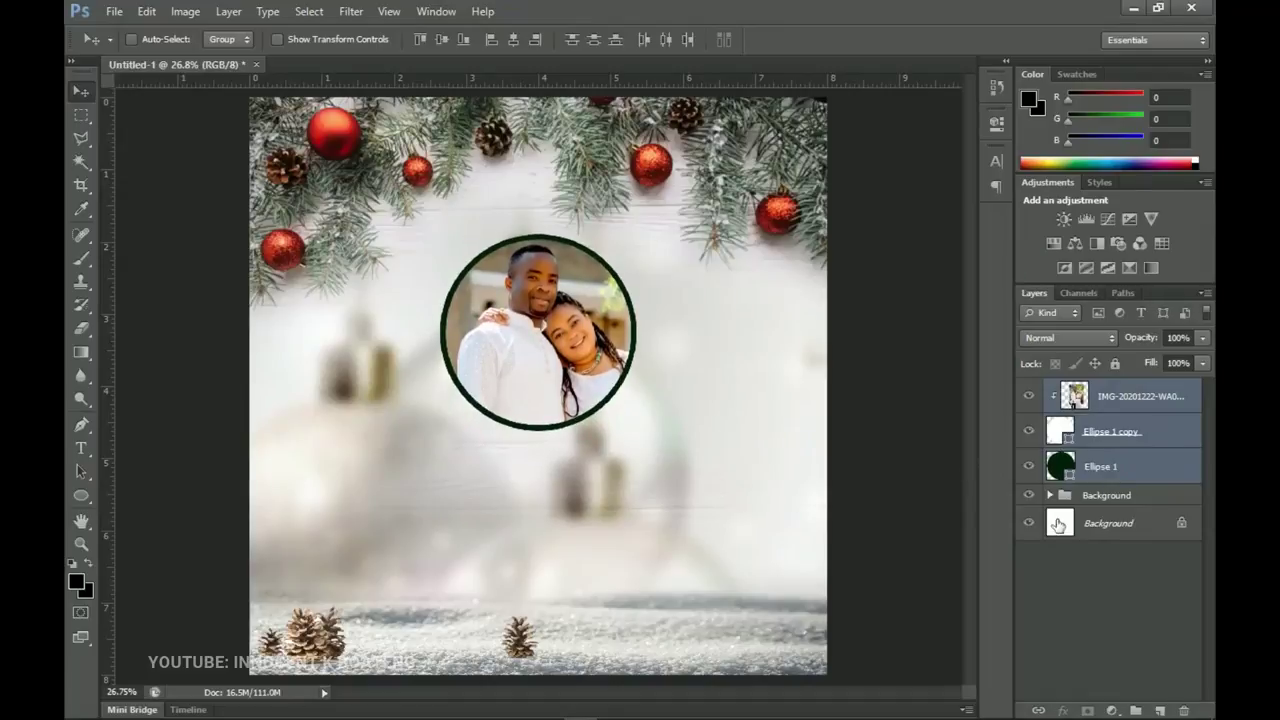
Above the Background group, draw a flat black ellipse about 476 × 94 px under the circular frame and center it horizontally.
click(1105, 468)
click(1116, 509)
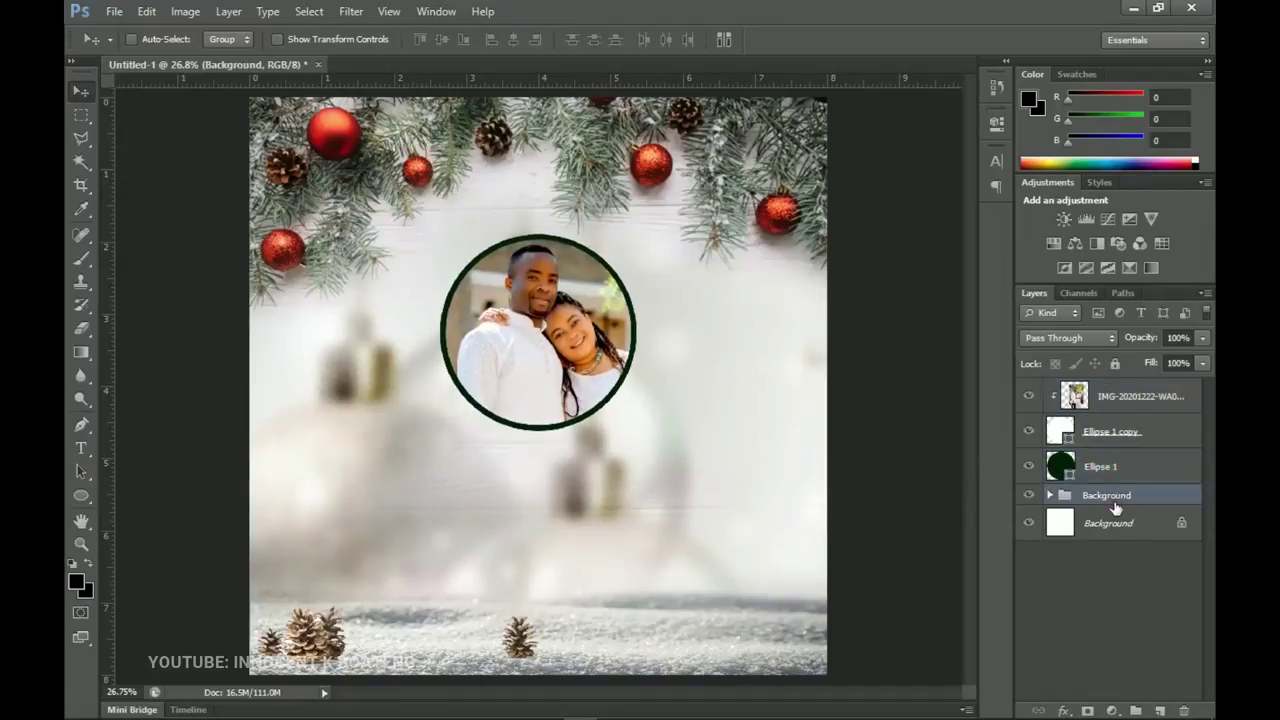
key(z)
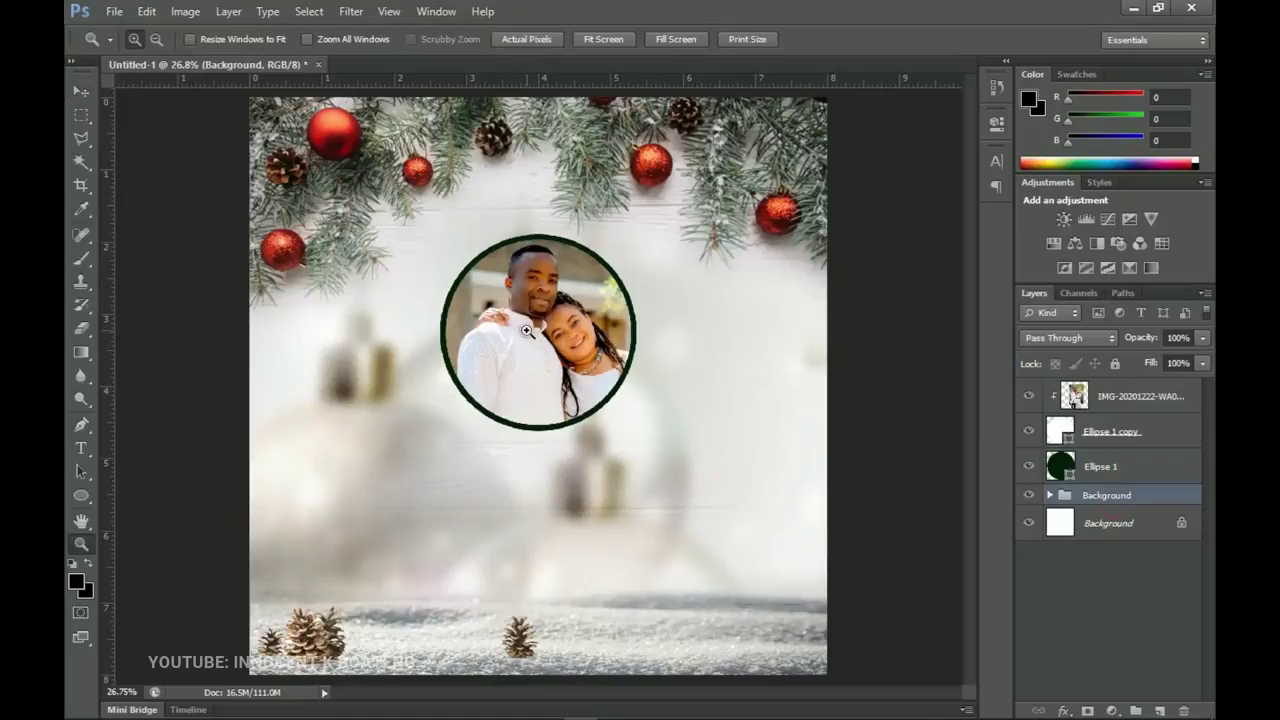
click(527, 331)
click(527, 331)
key(v)
scroll(681, 328, down, 1)
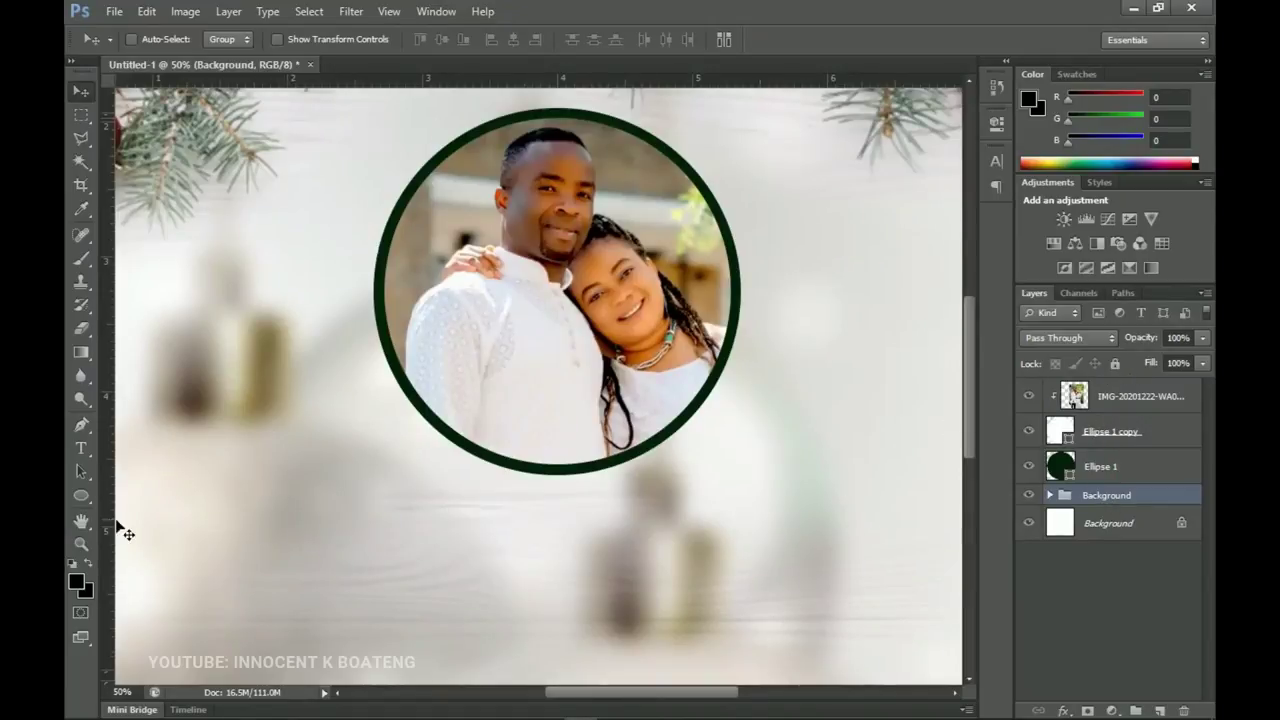
click(84, 496)
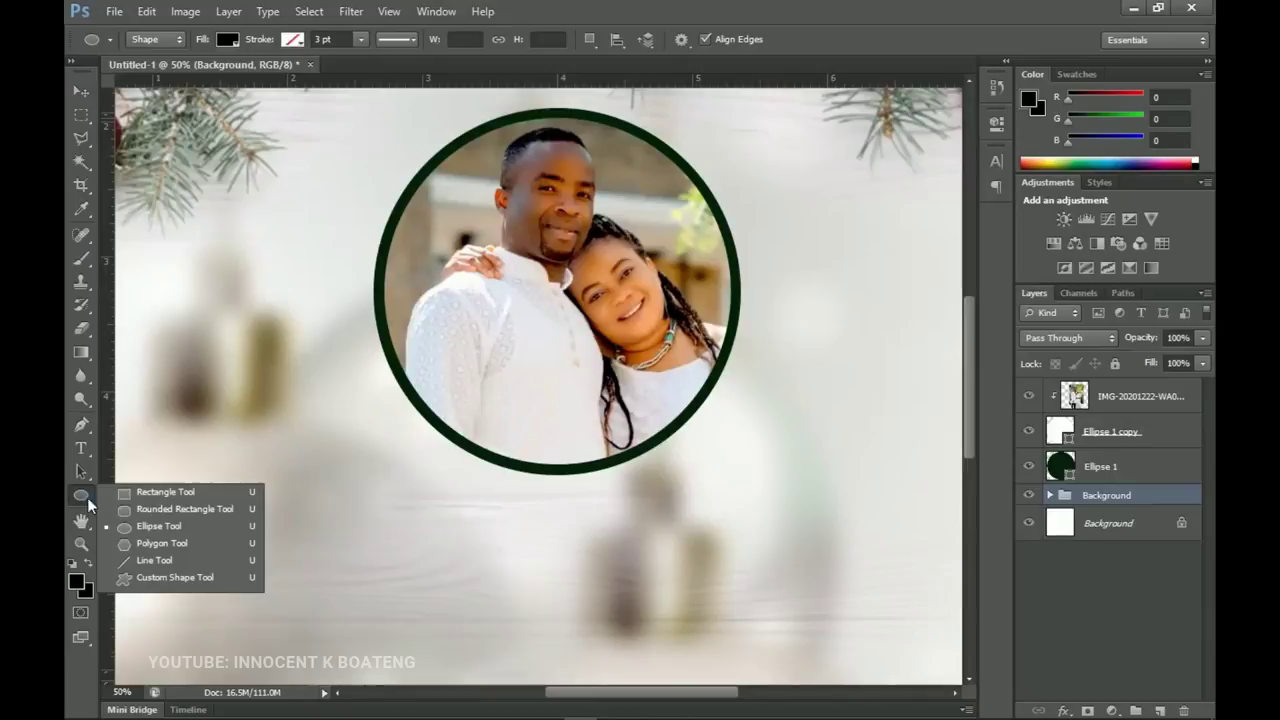
click(170, 528)
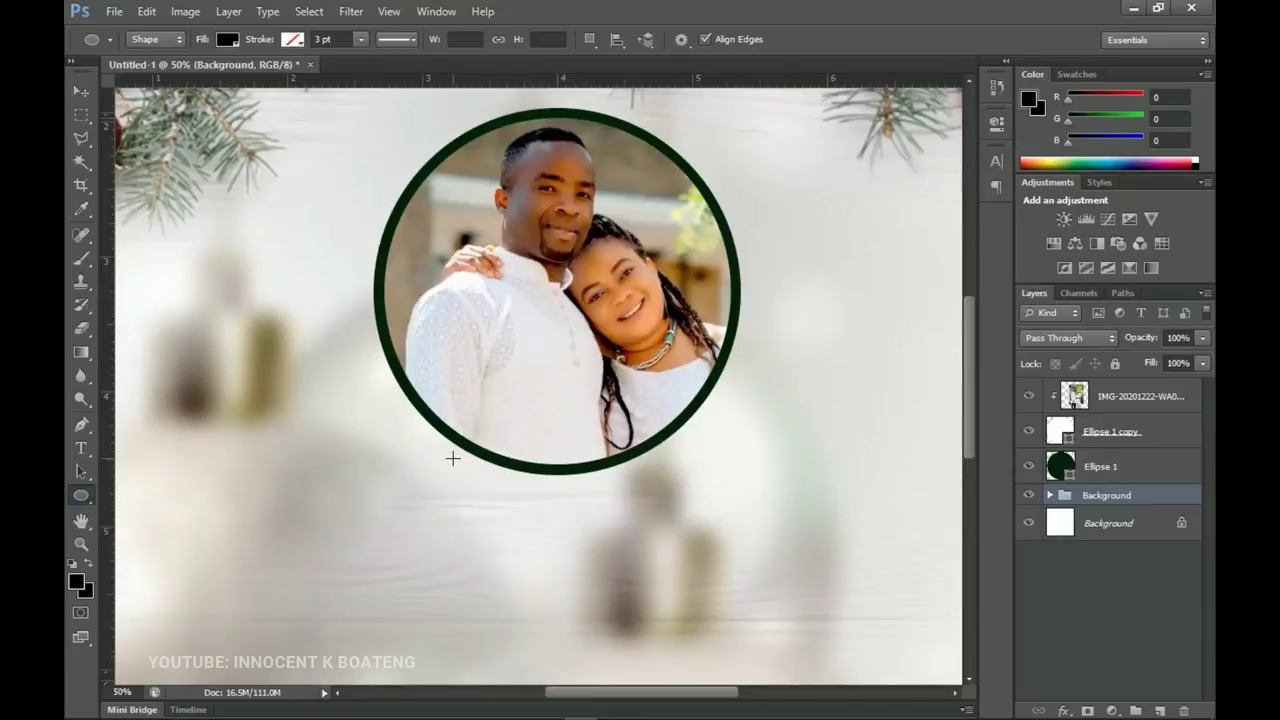
drag(453, 458, 665, 499)
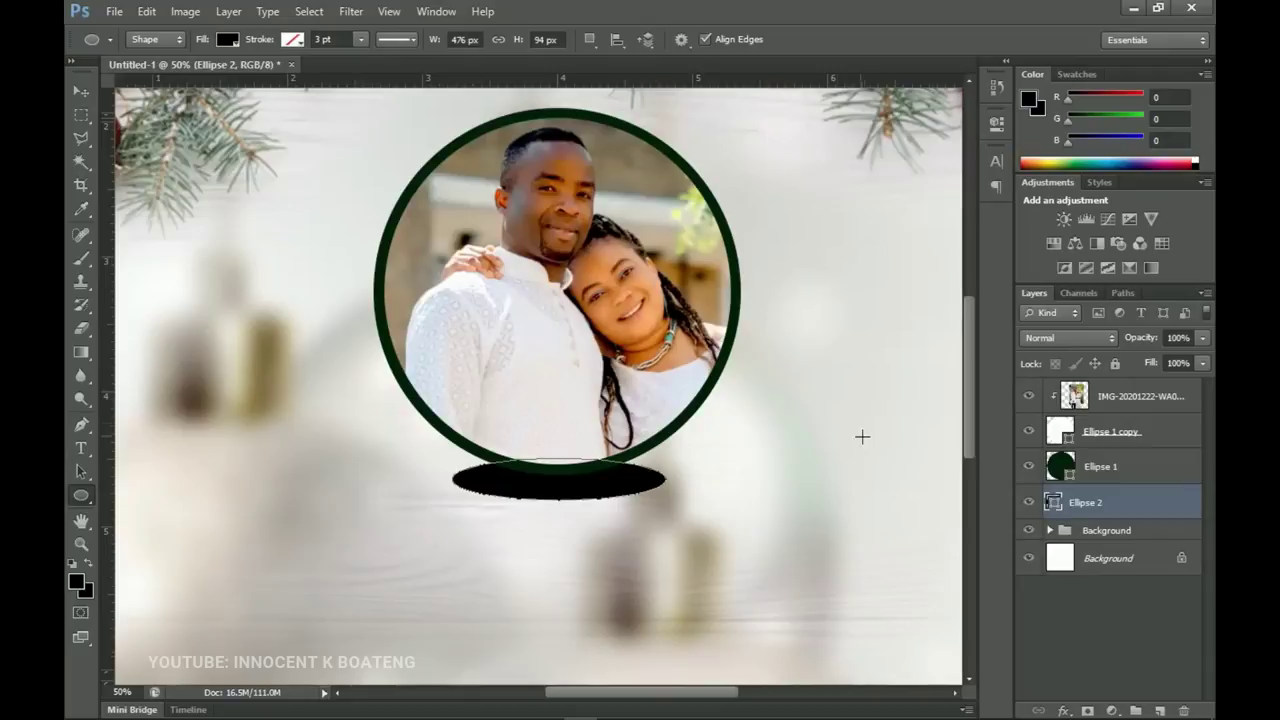
key(v)
click(514, 40)
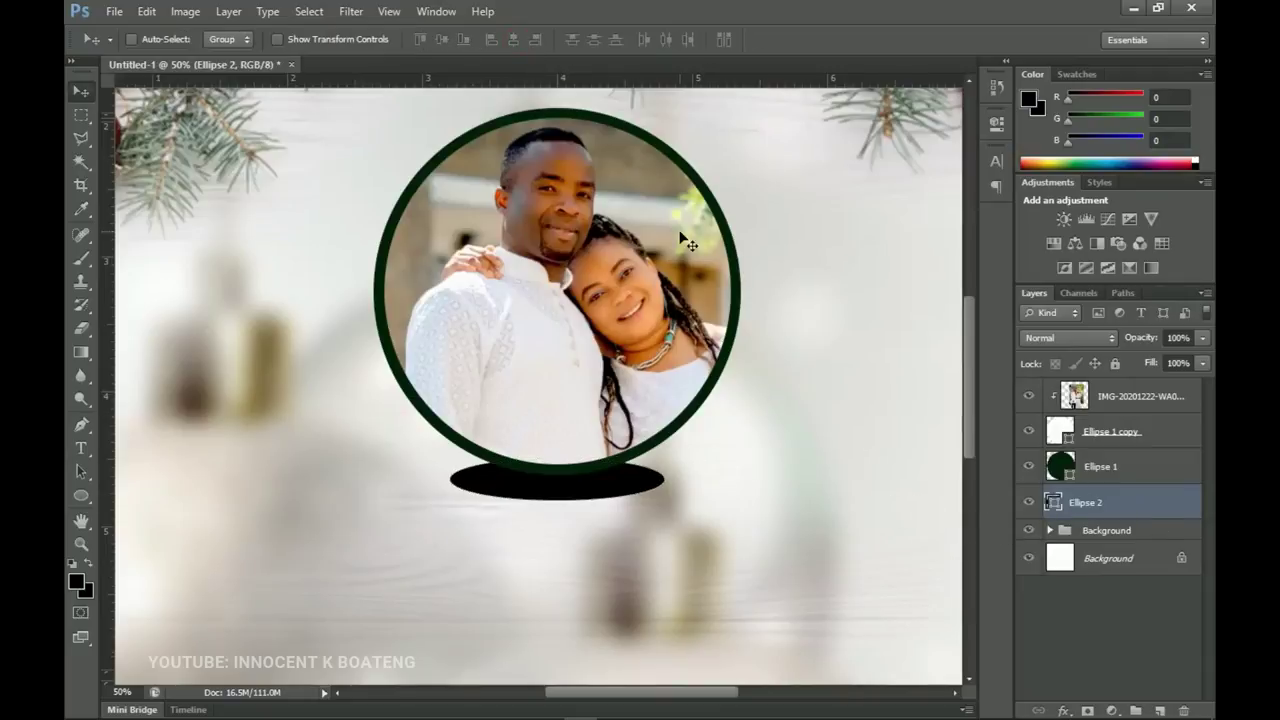
Rasterize the black ellipse and apply a Gaussian Blur with a 30.5 pixel radius to form a soft shadow.
right_click(1101, 512)
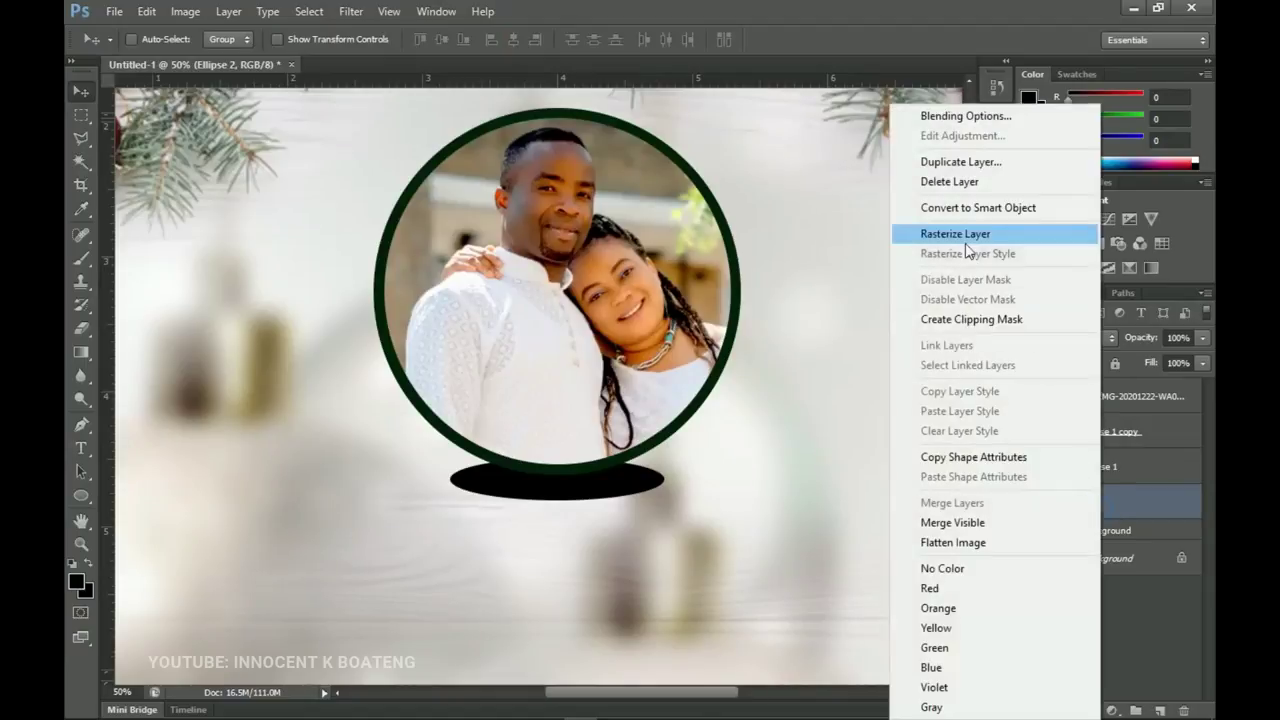
click(960, 236)
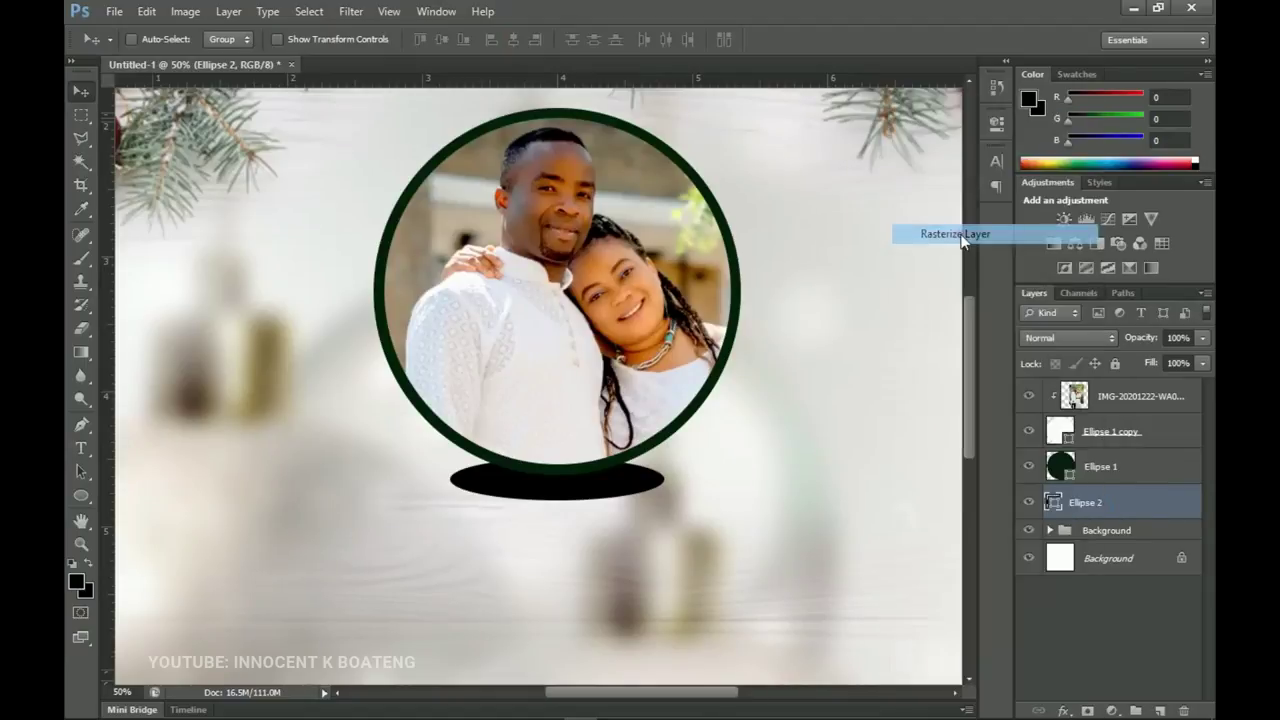
click(351, 14)
mouse_move(480, 194)
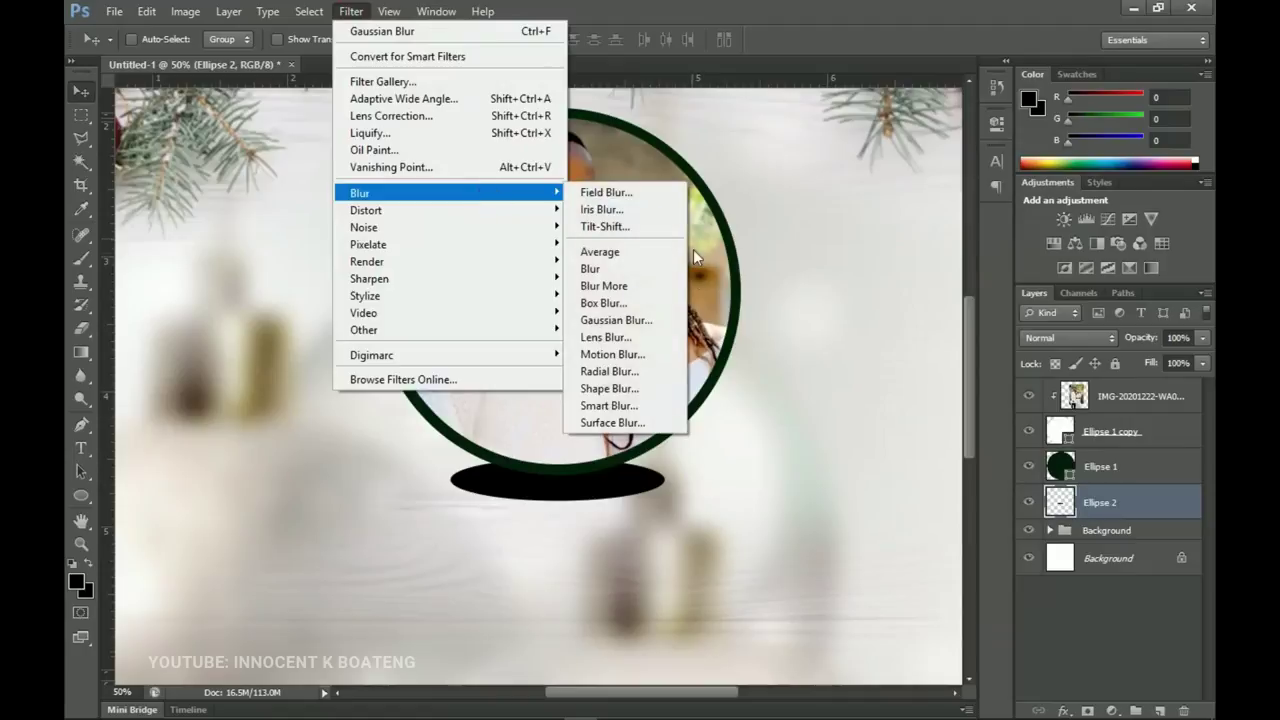
click(652, 320)
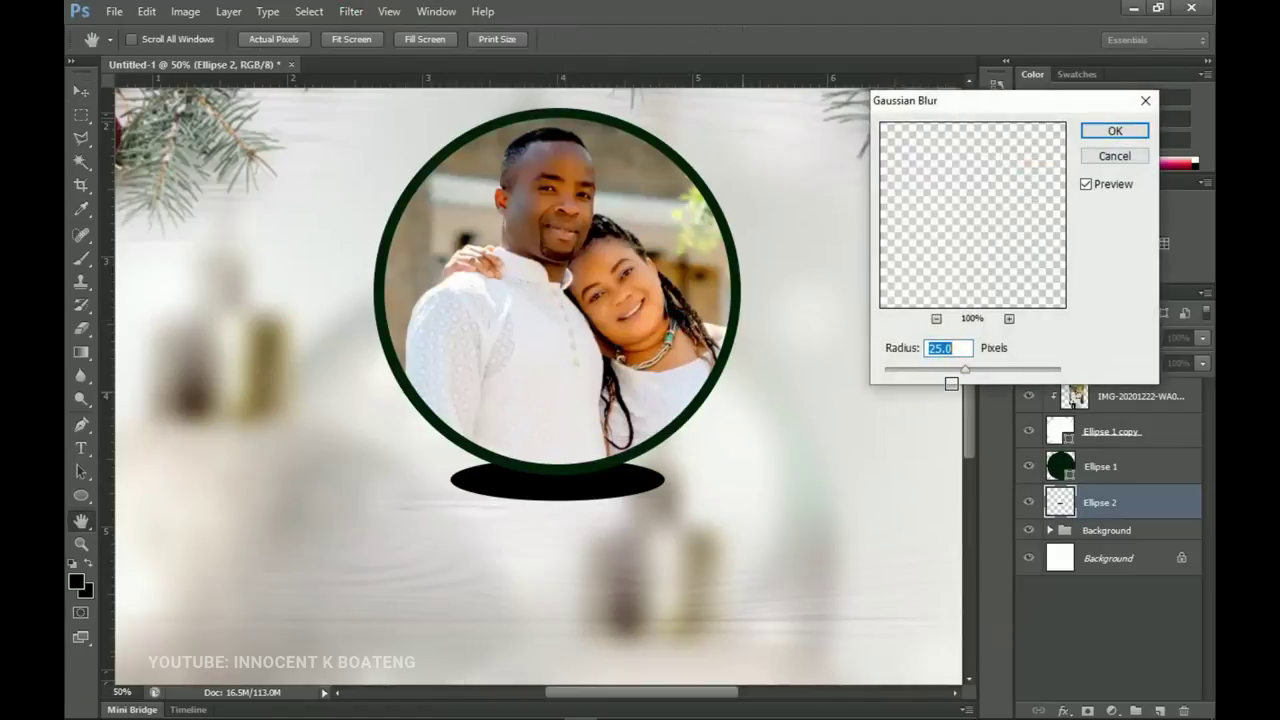
click(985, 370)
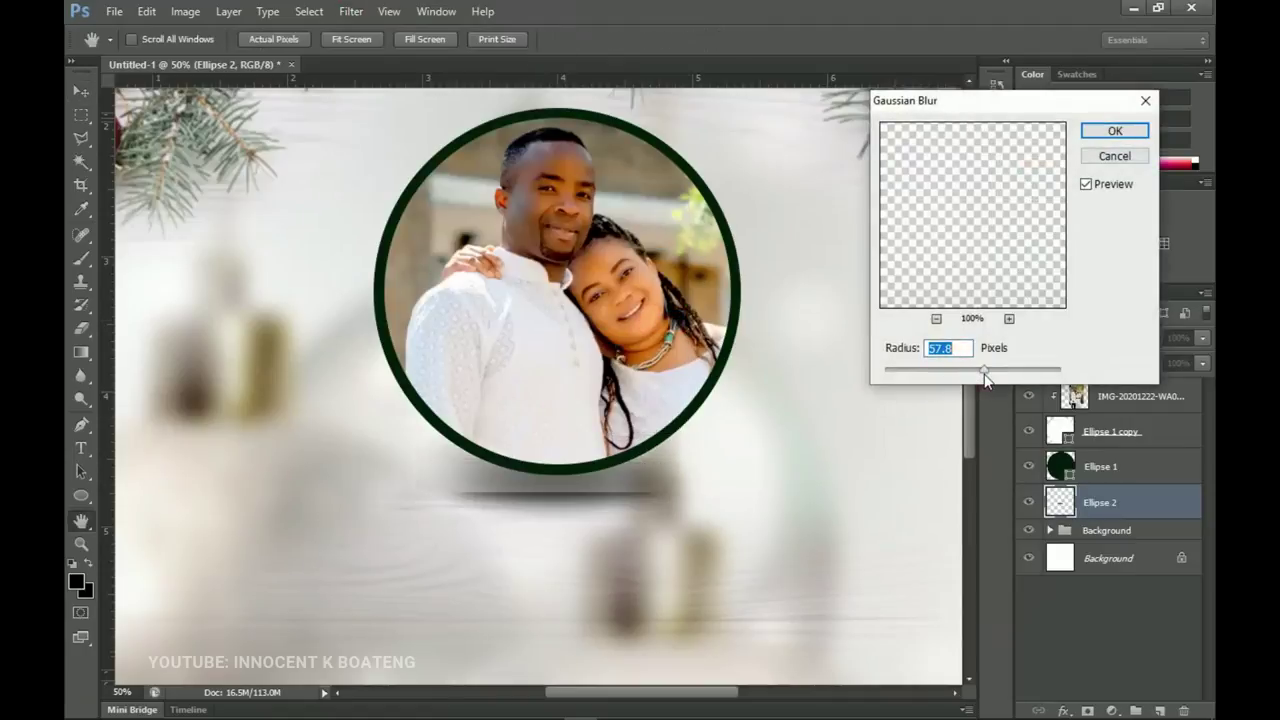
drag(977, 376, 963, 378)
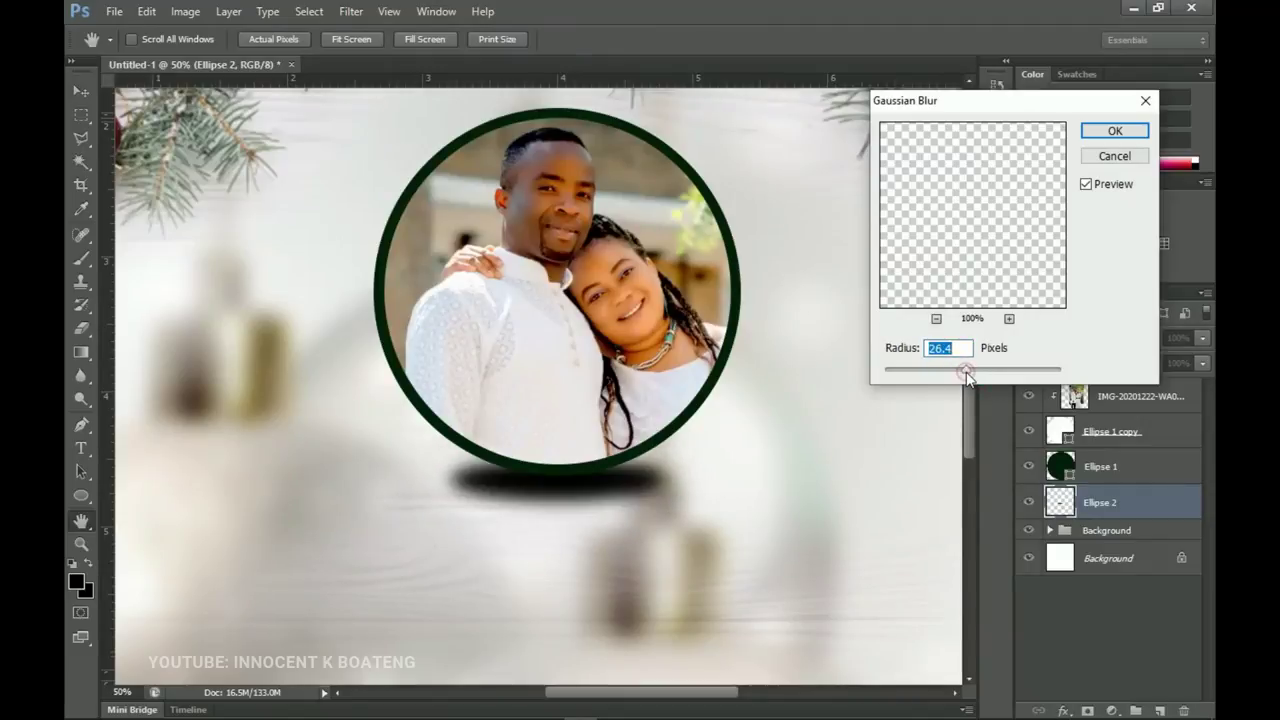
drag(967, 376, 976, 374)
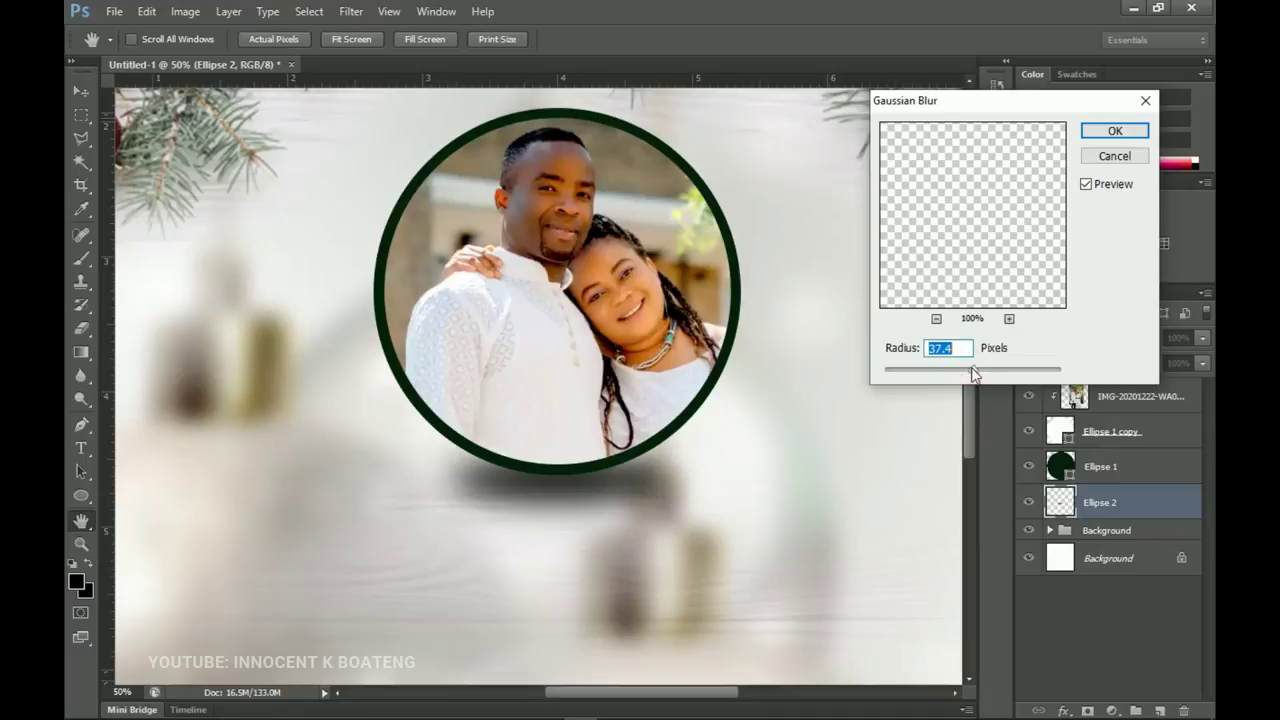
drag(968, 370, 966, 369)
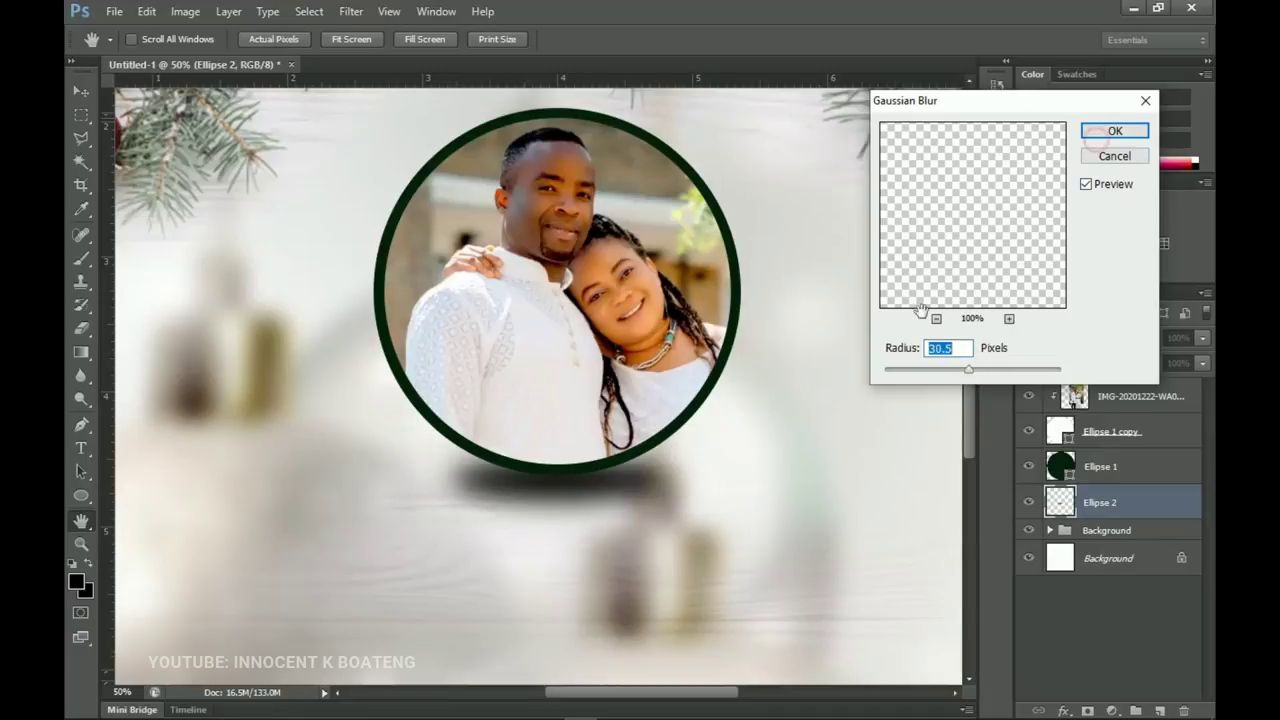
click(1112, 131)
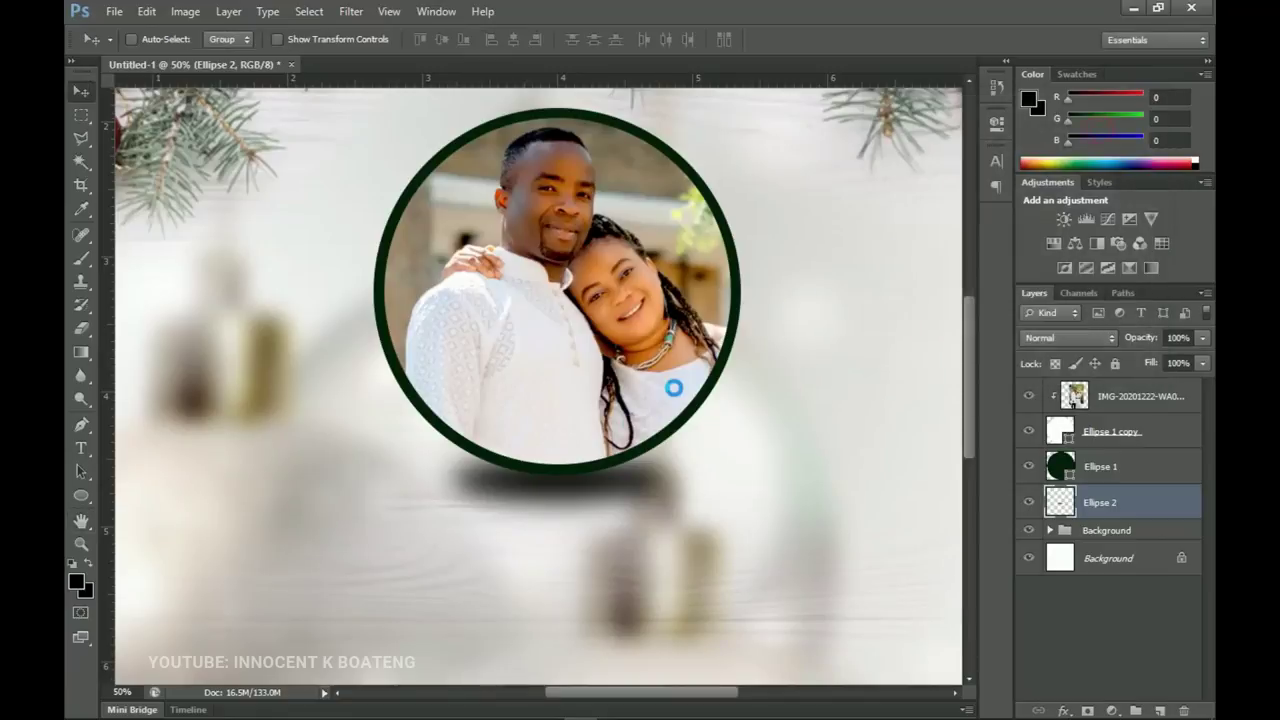
Flatten the blurred shadow to about 52% of its height and narrow it symmetrically beneath the circular frame.
scroll(609, 425, down, 3)
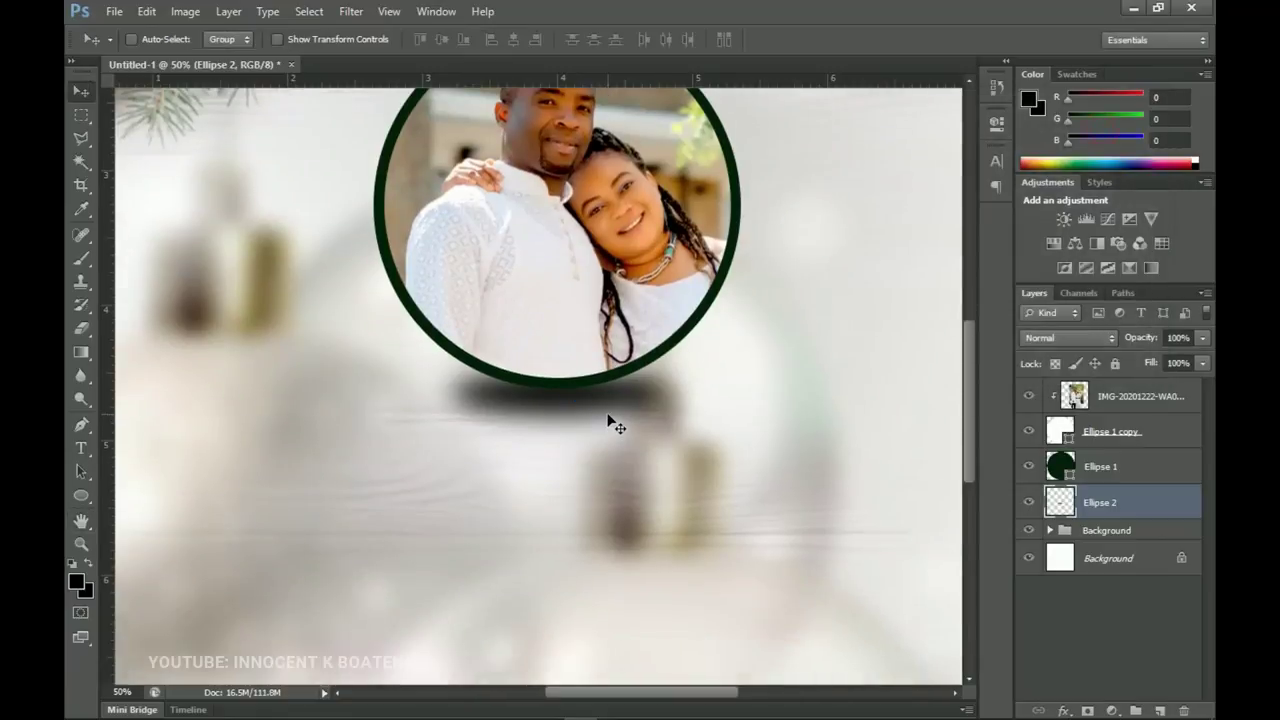
key(ctrl+t)
drag(564, 441, 564, 422)
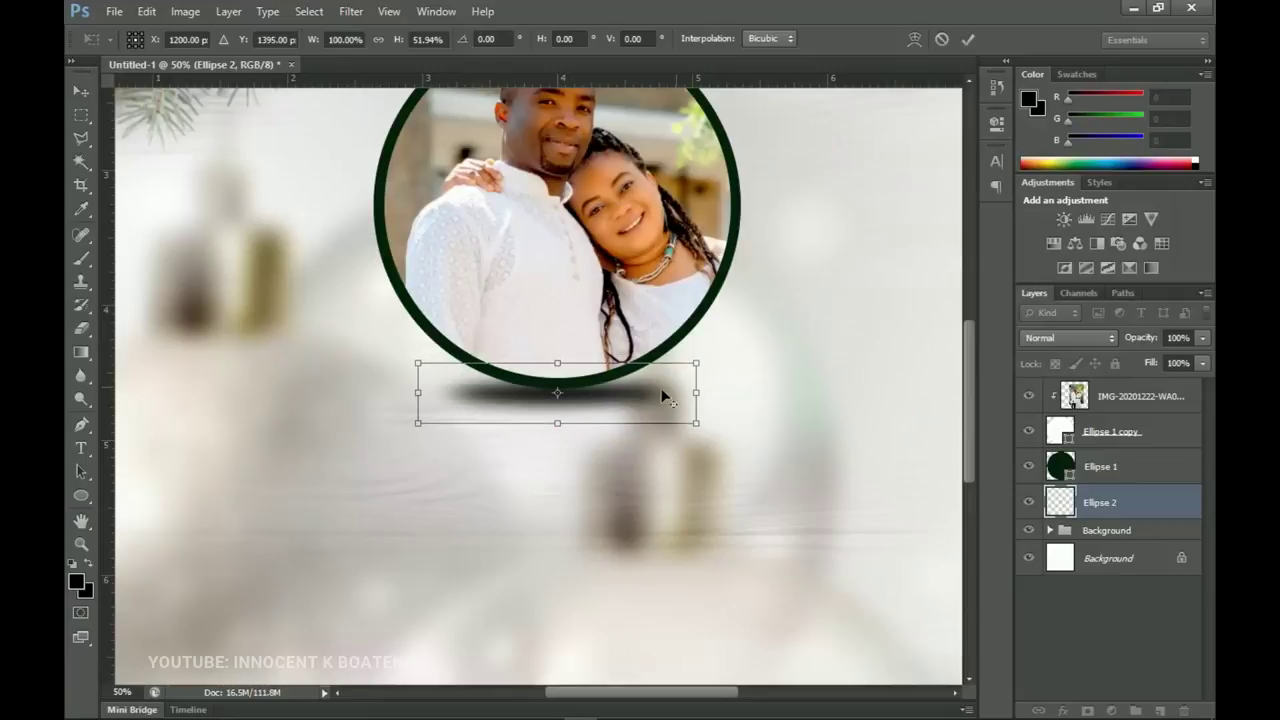
drag(692, 392, 671, 392)
key(Return)
key(z)
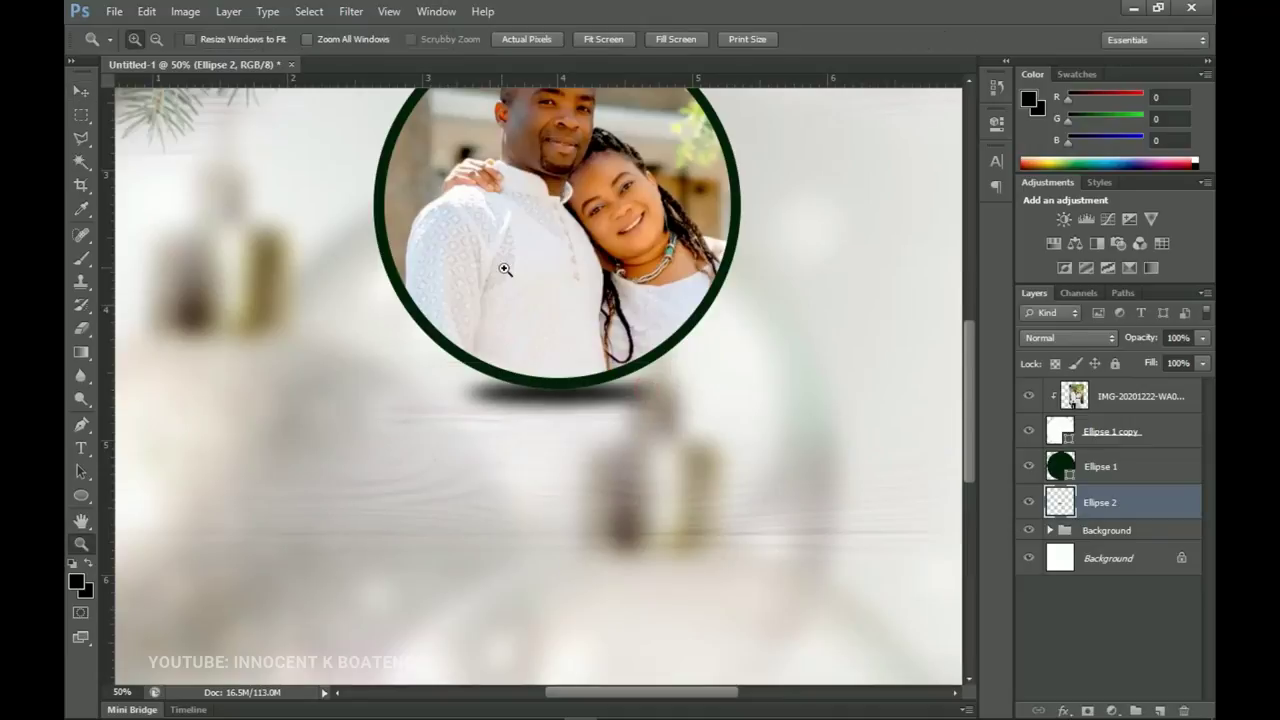
right_click(511, 273)
click(551, 291)
right_click(551, 290)
click(562, 291)
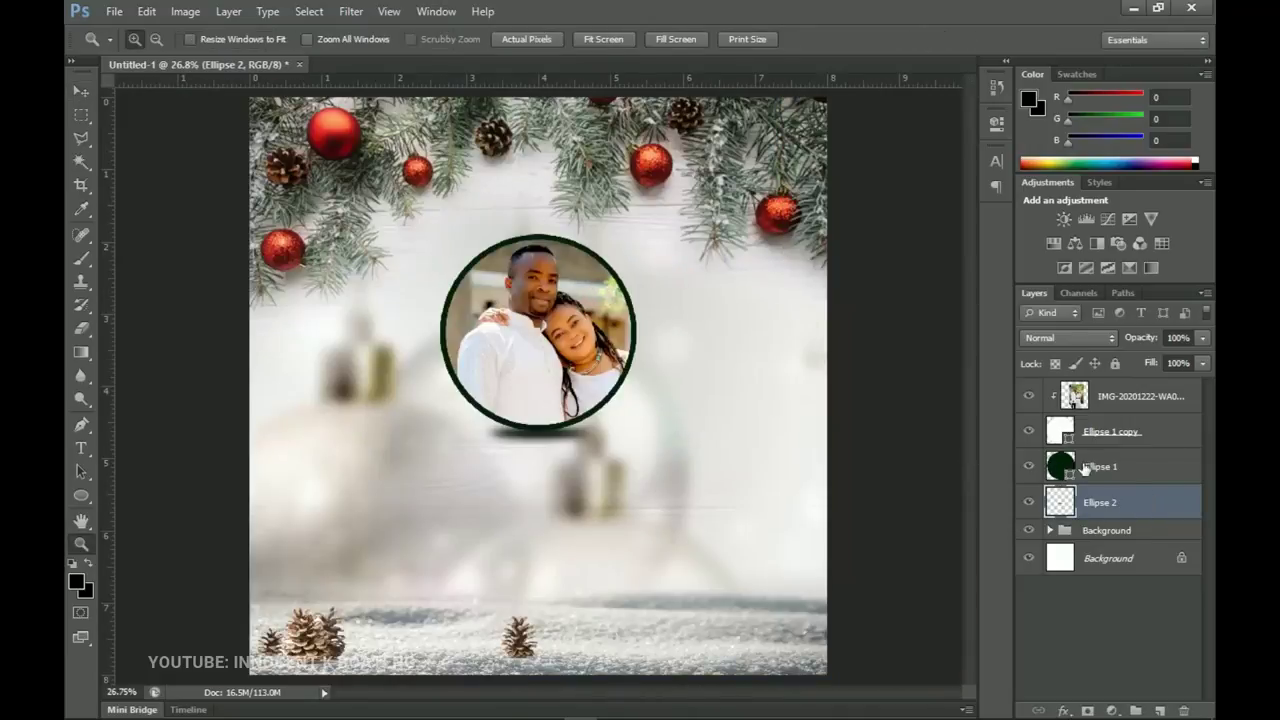
Group the photo, both frame circles and the shadow ellipse, and name the group Main.
shift+click(1117, 399)
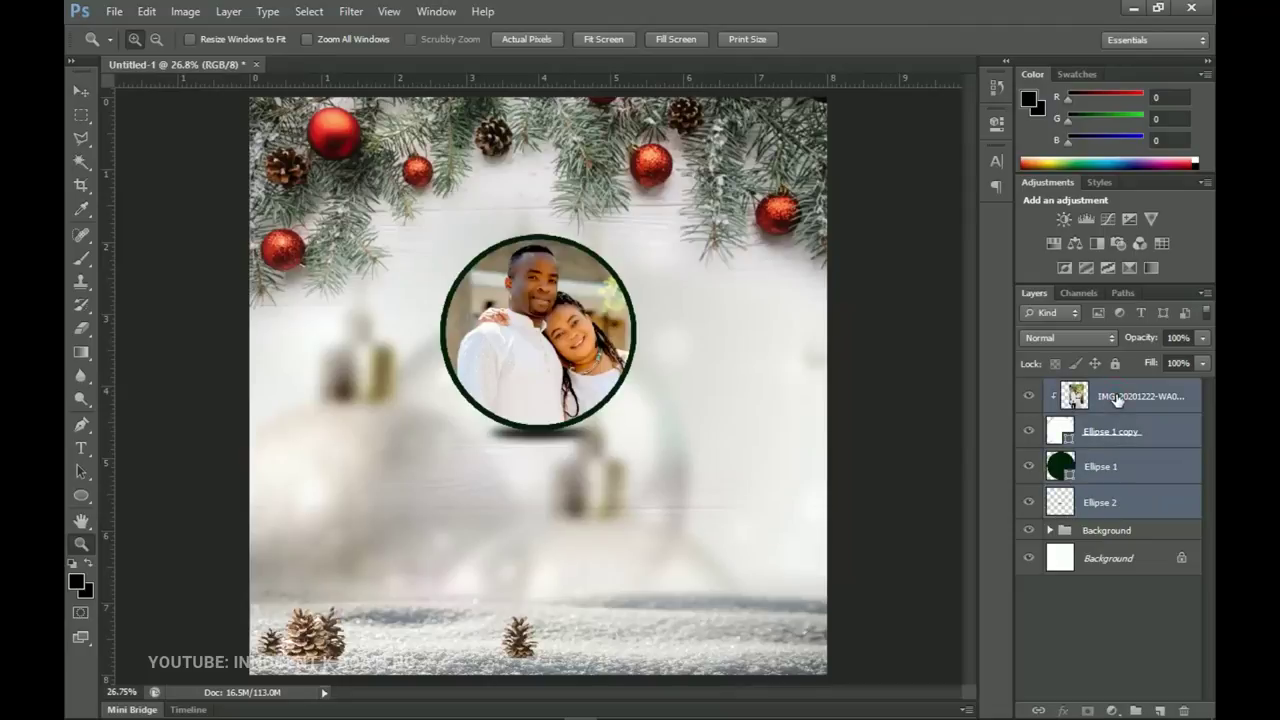
key(ctrl+g)
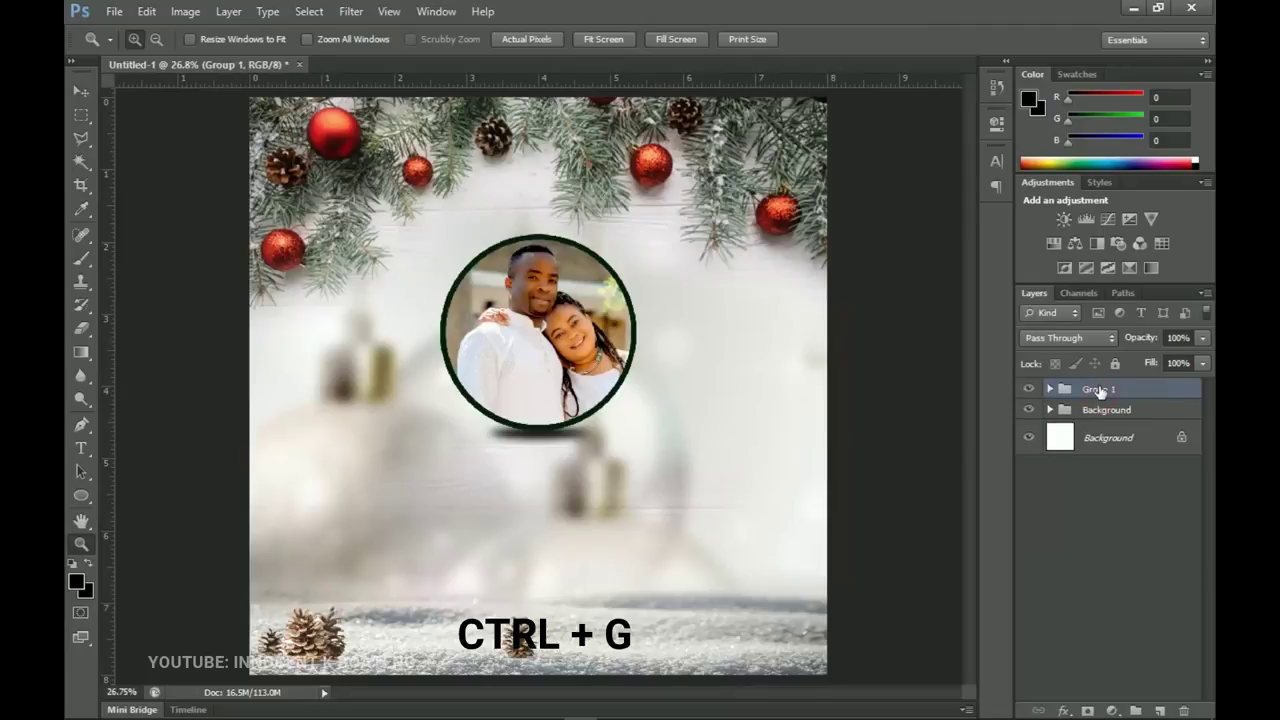
double_click(1098, 390)
text(ma)
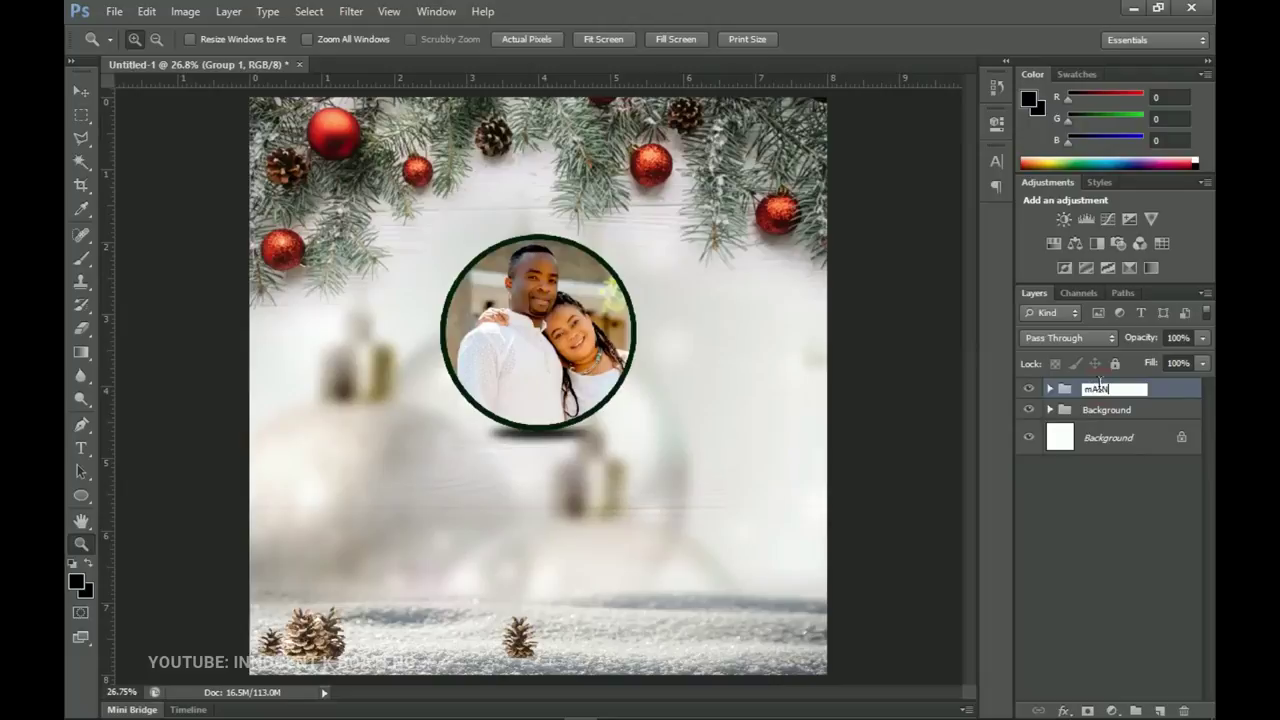
key(Return)
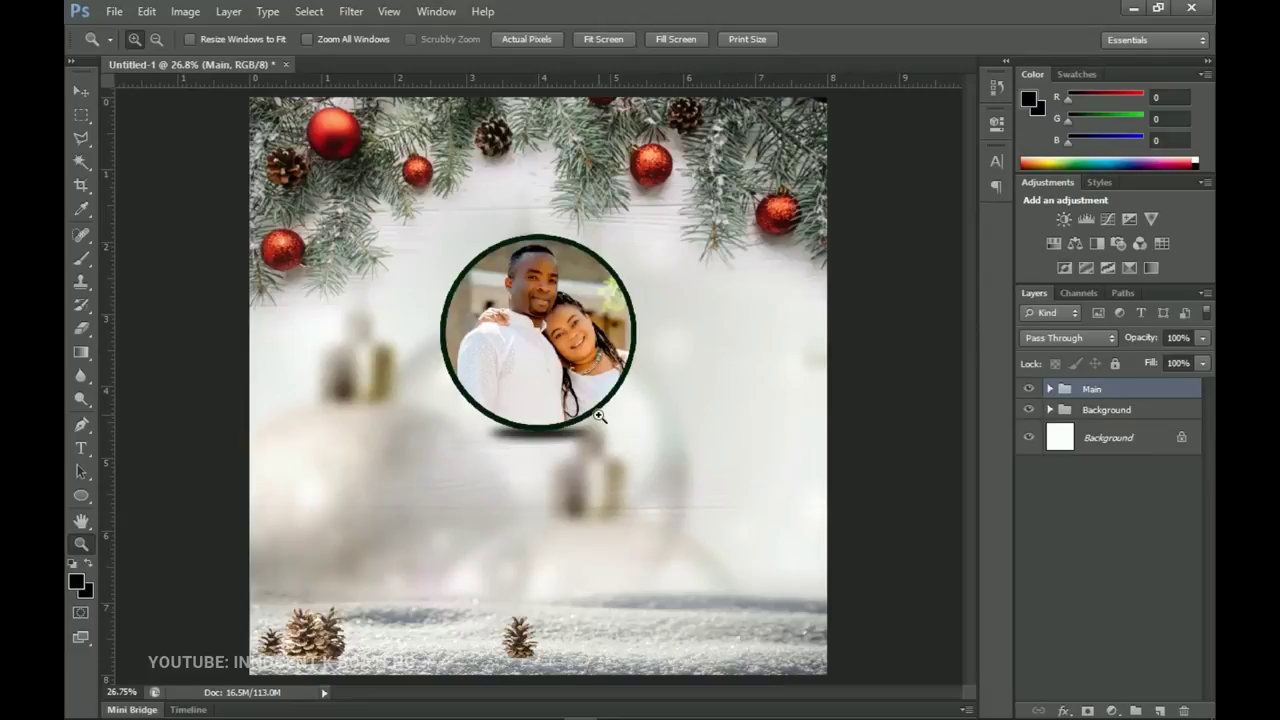
Start a new text layer just below the circular frame using the Raleway font in Medium Italic.
key(v)
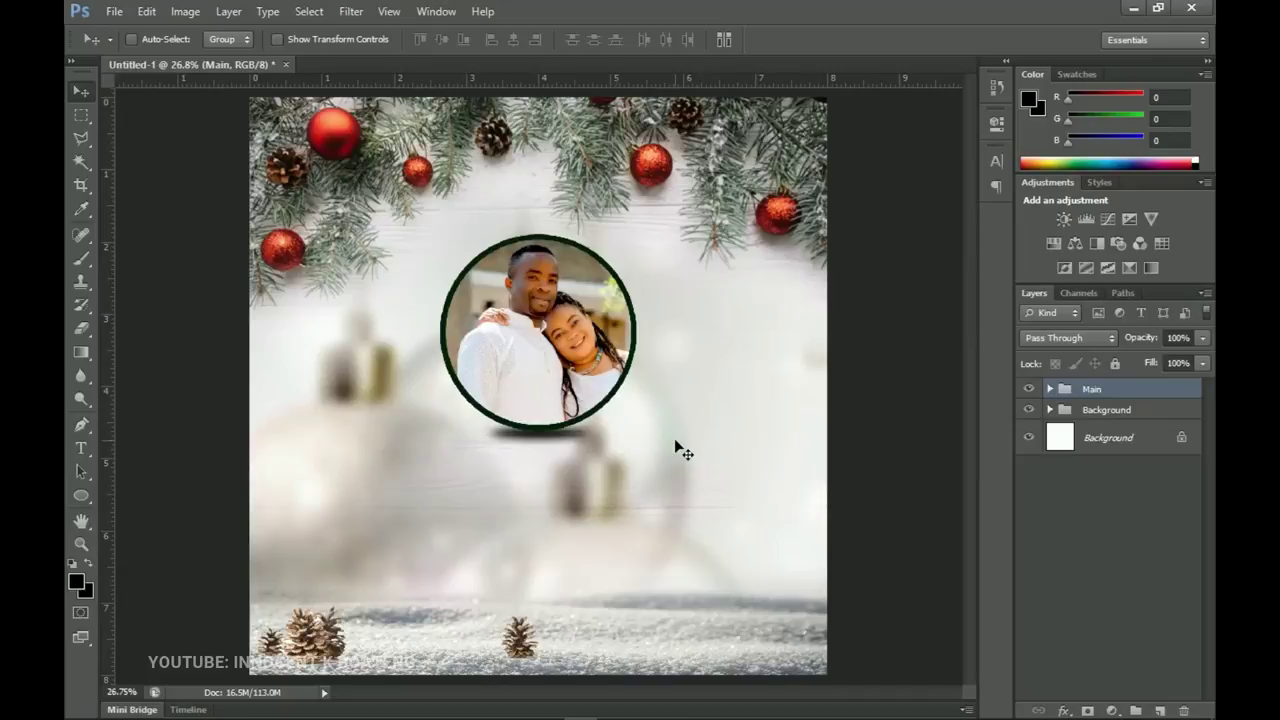
click(84, 450)
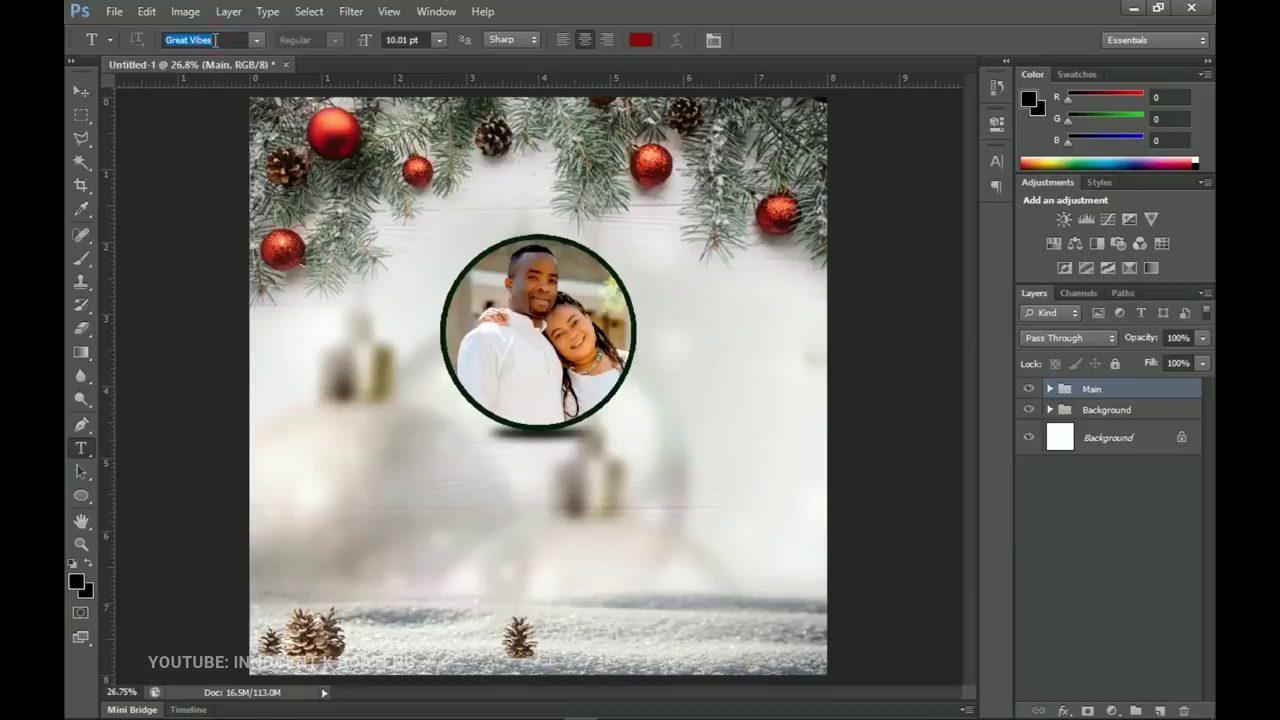
text(Raleway)
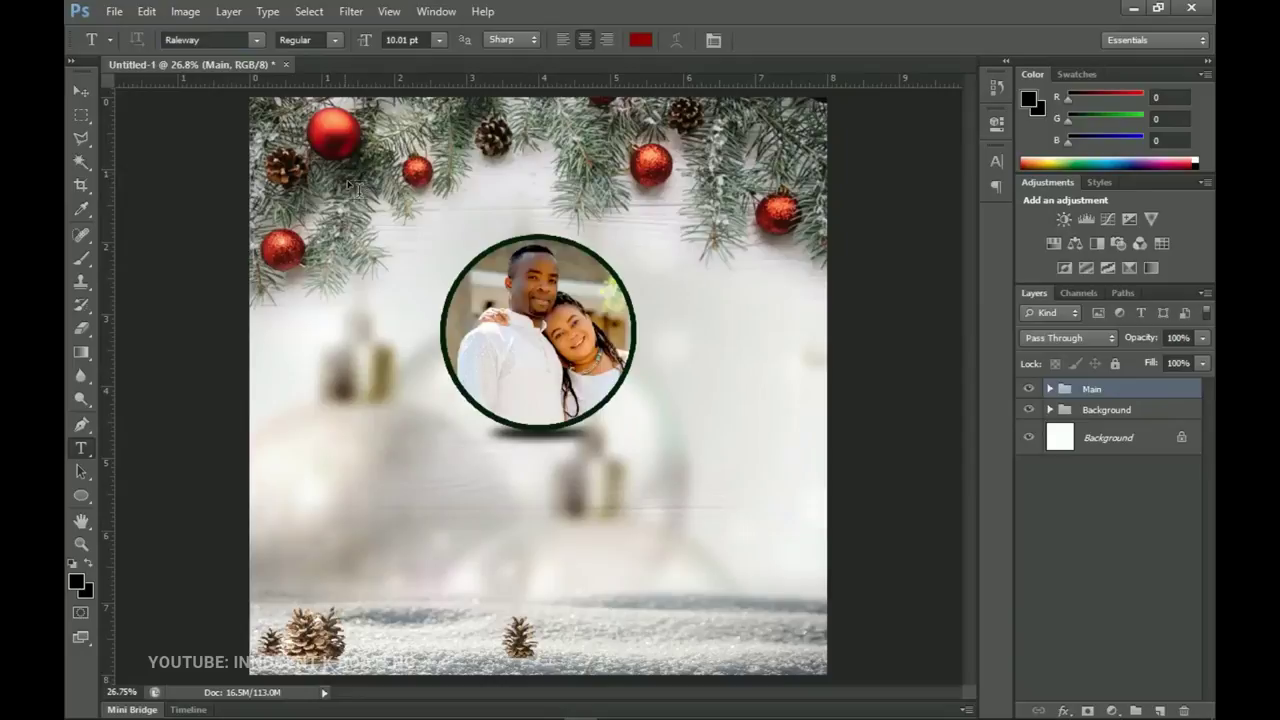
click(446, 455)
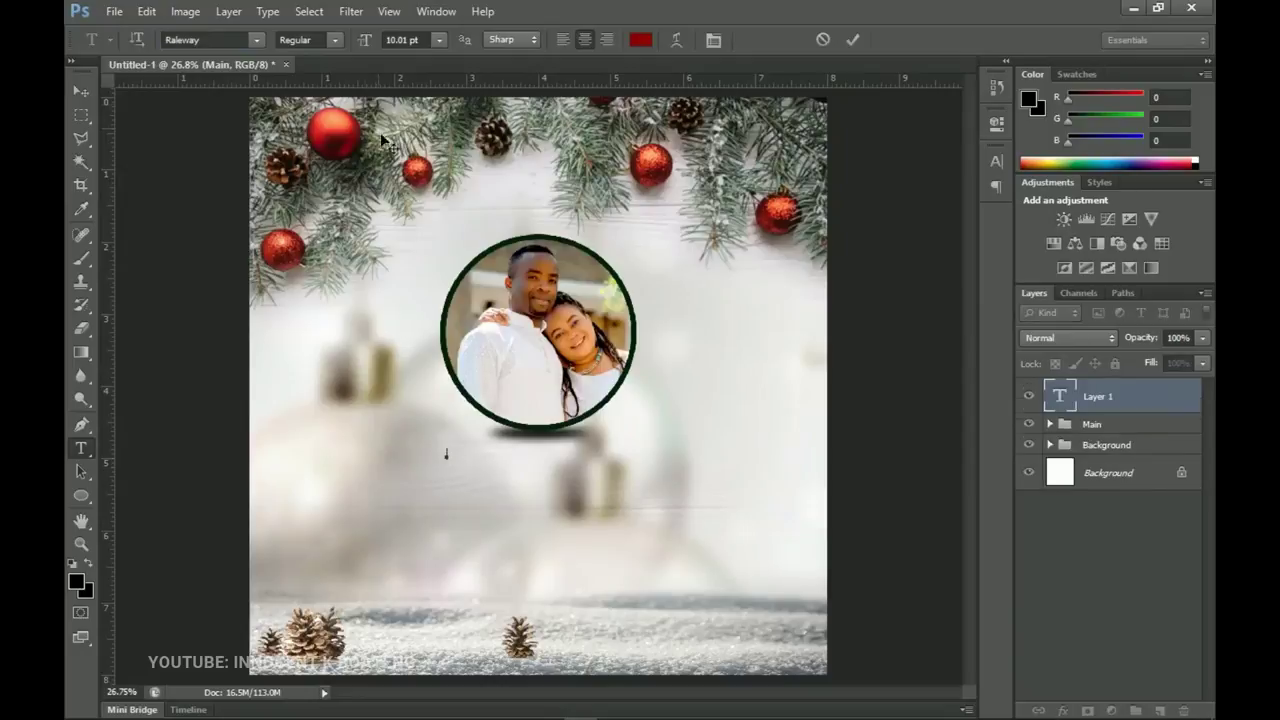
click(333, 39)
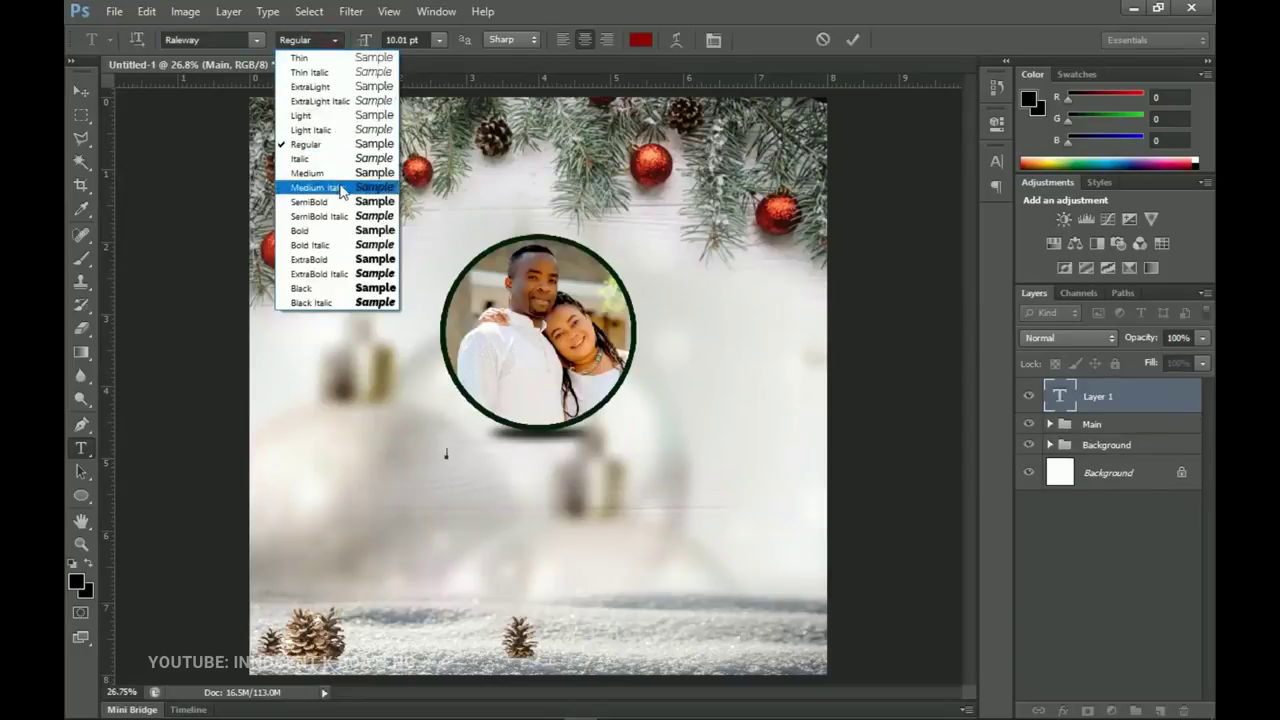
click(339, 187)
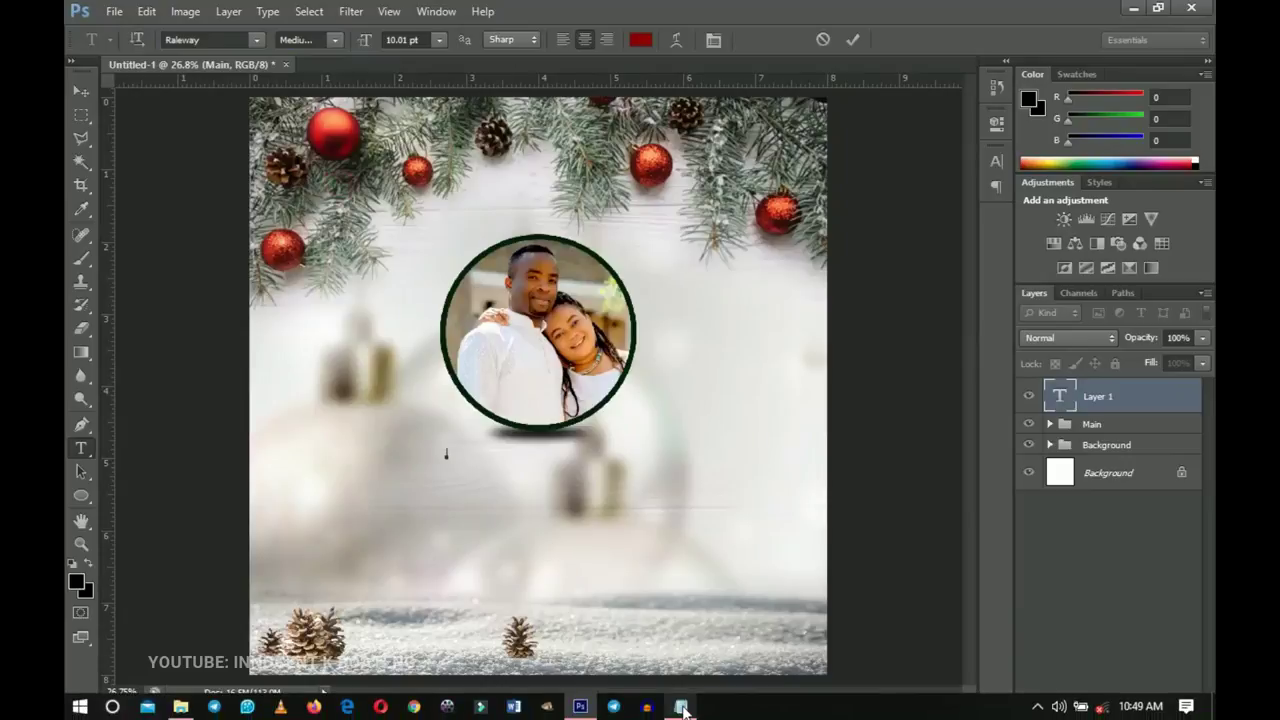
Copy the whole Christmas message from the open Notepad file and paste it into the new text layer in Photoshop.
click(681, 708)
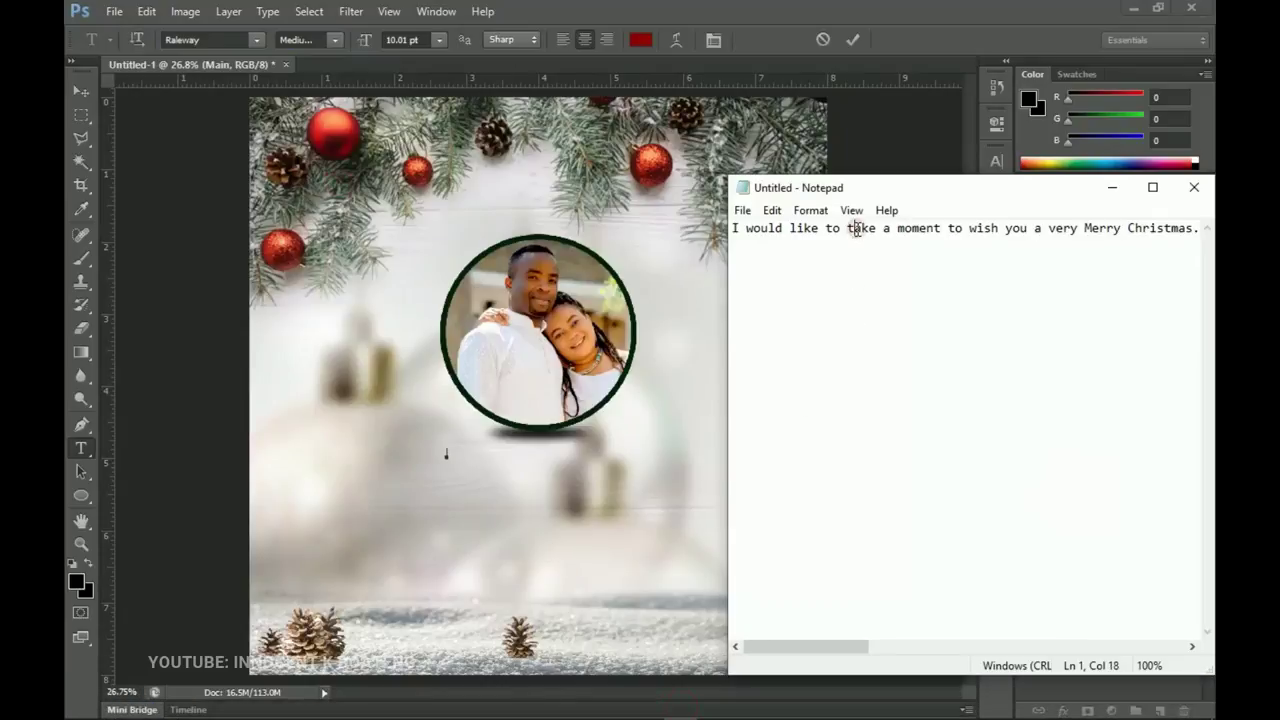
click(856, 229)
key(ctrl+a)
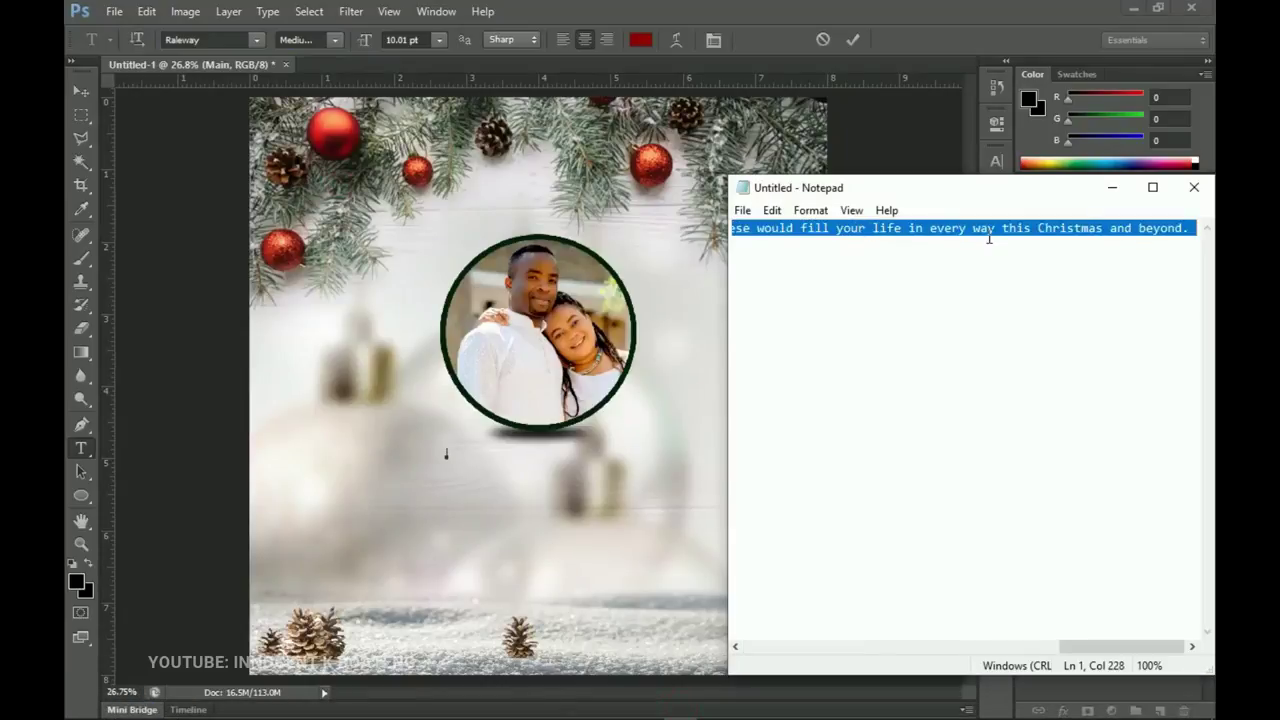
click(1112, 187)
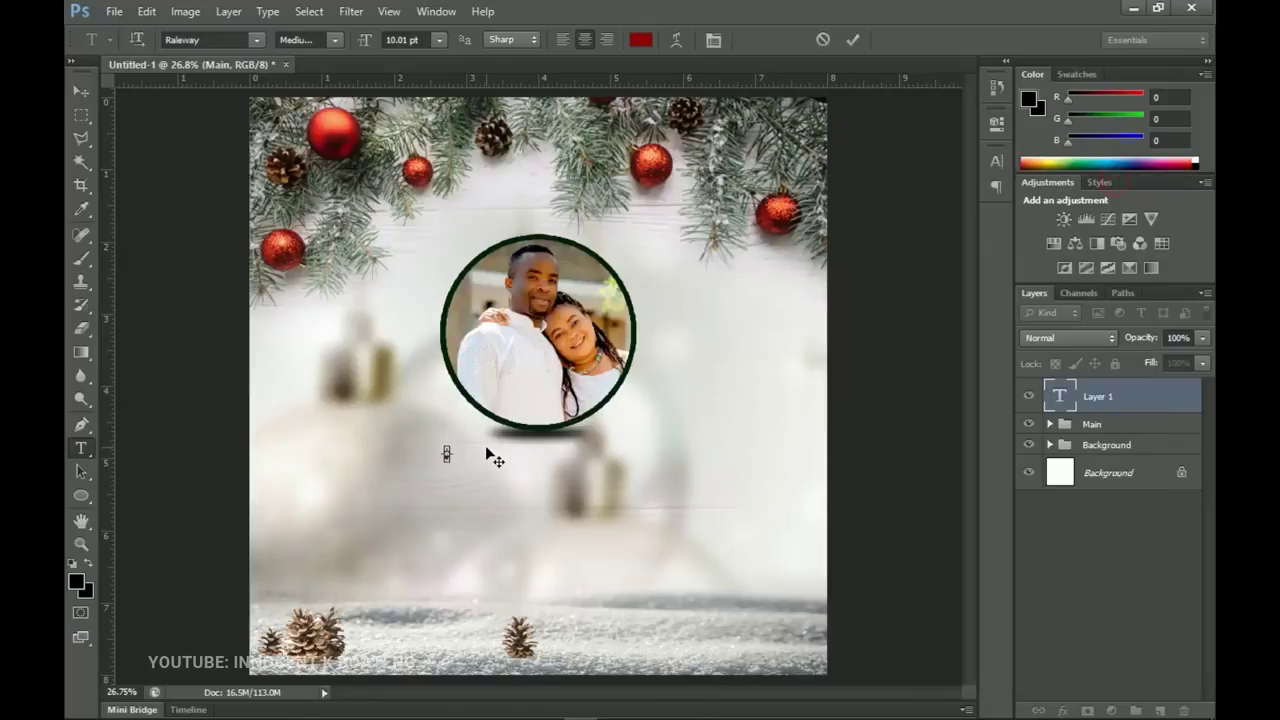
key(ctrl+v)
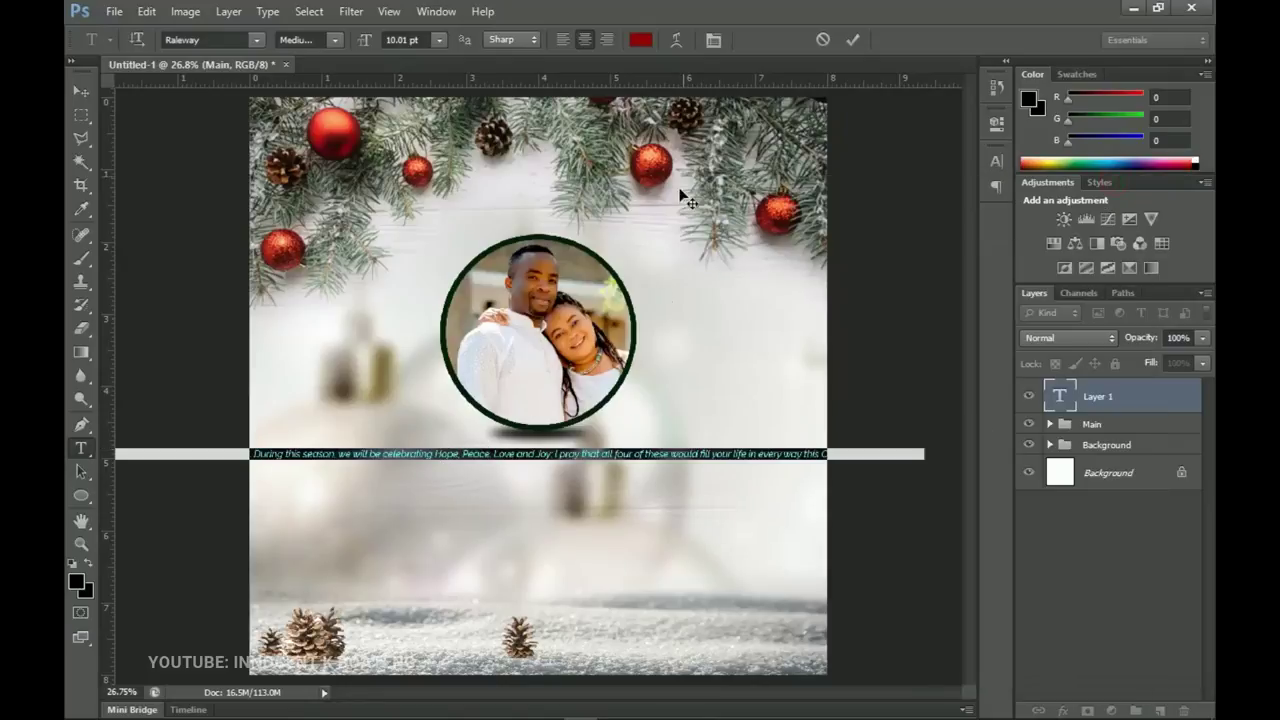
Left-align the message, shift it toward the card's left side and enlarge the text to 18.01 pt.
click(566, 40)
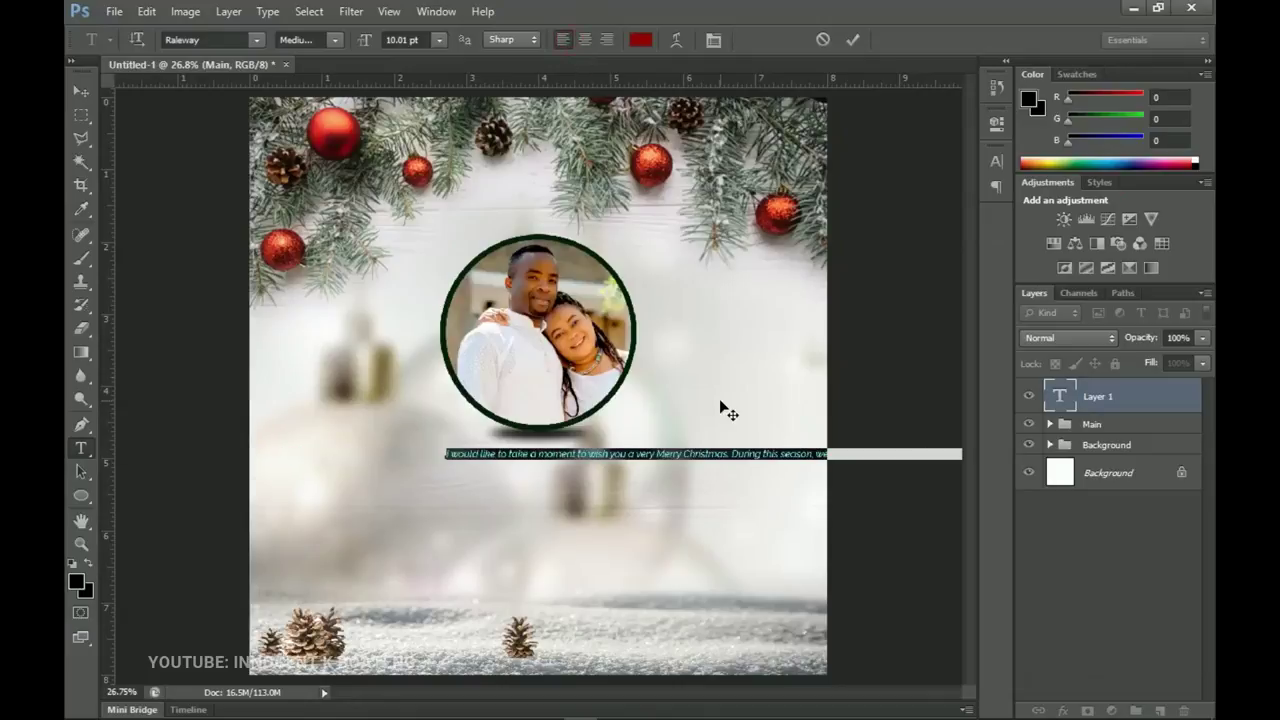
drag(762, 382, 643, 396)
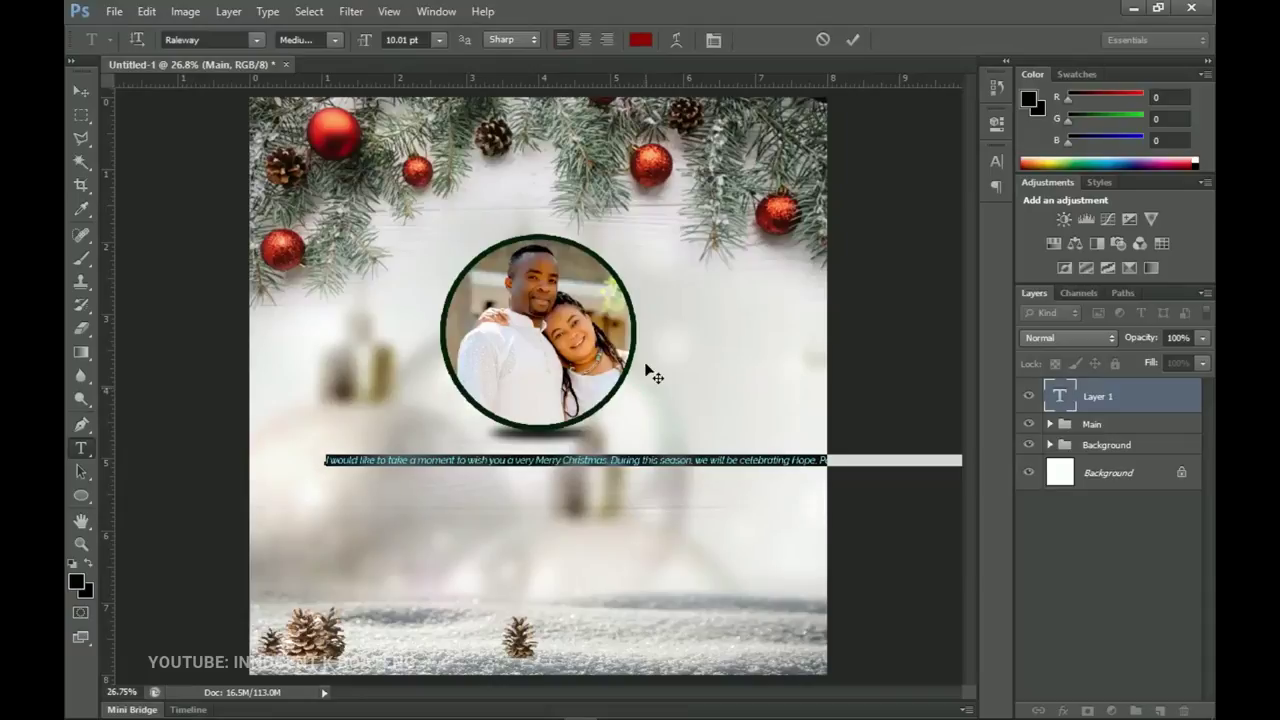
drag(360, 45, 370, 46)
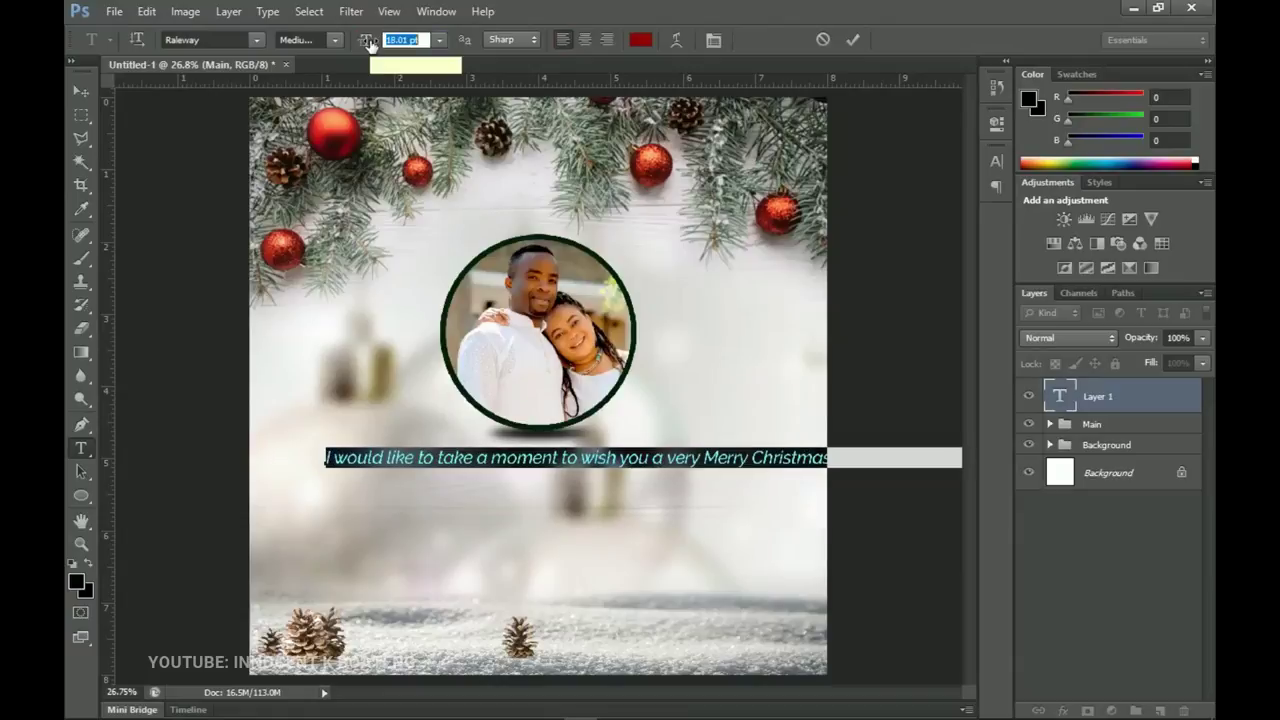
Change the message's text color to the dark green #012208 sampled from the circular frame.
click(640, 40)
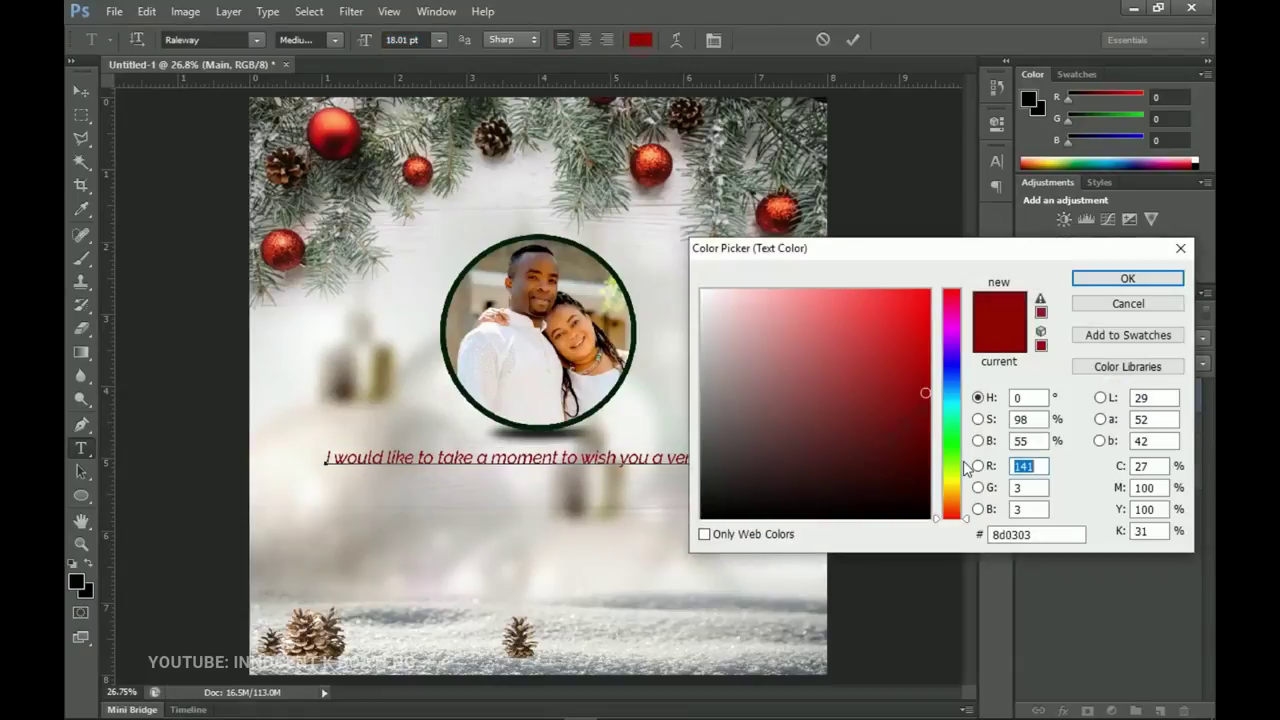
click(636, 344)
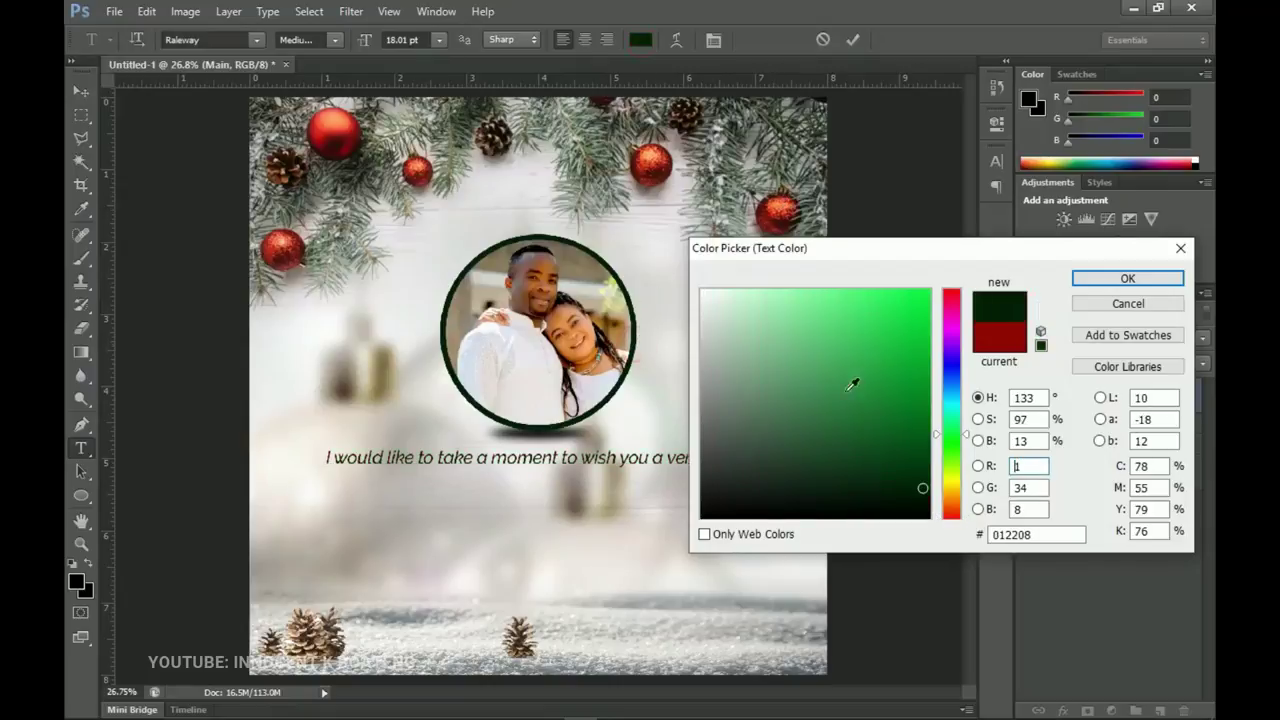
click(1163, 282)
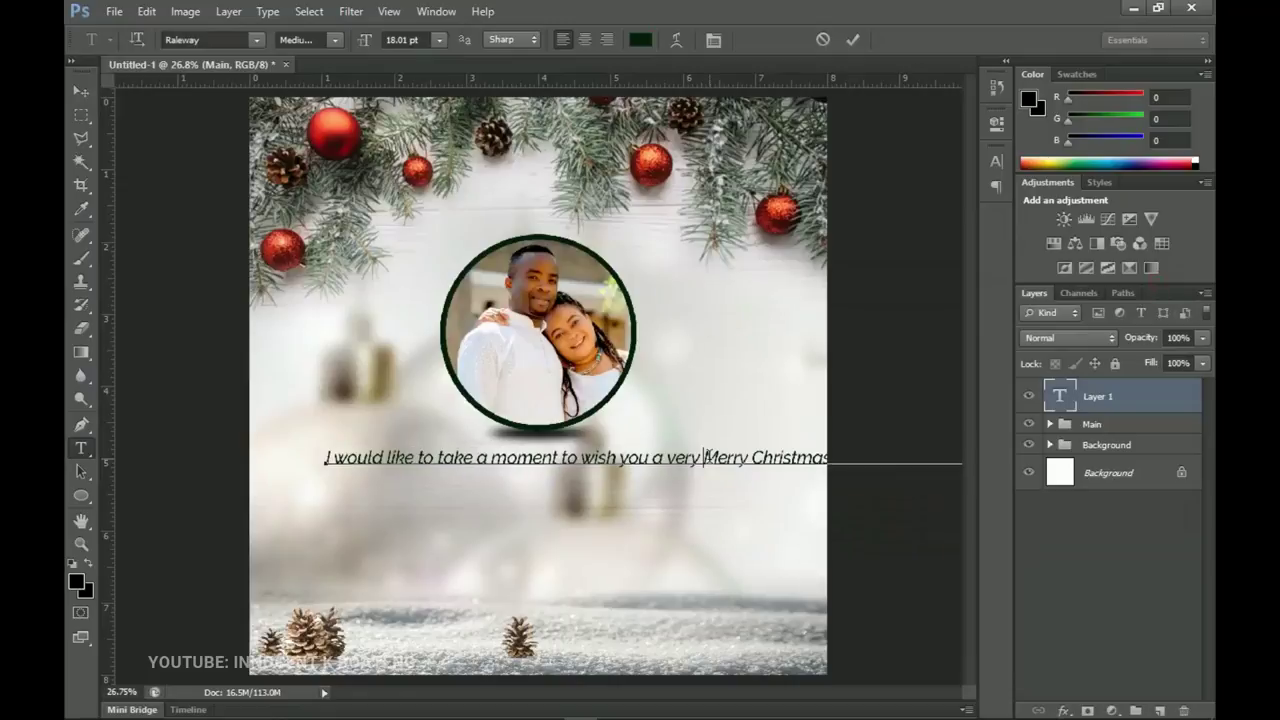
Break the message into four lines, after "a very", after "celebrating" and after "these would".
key(Return)
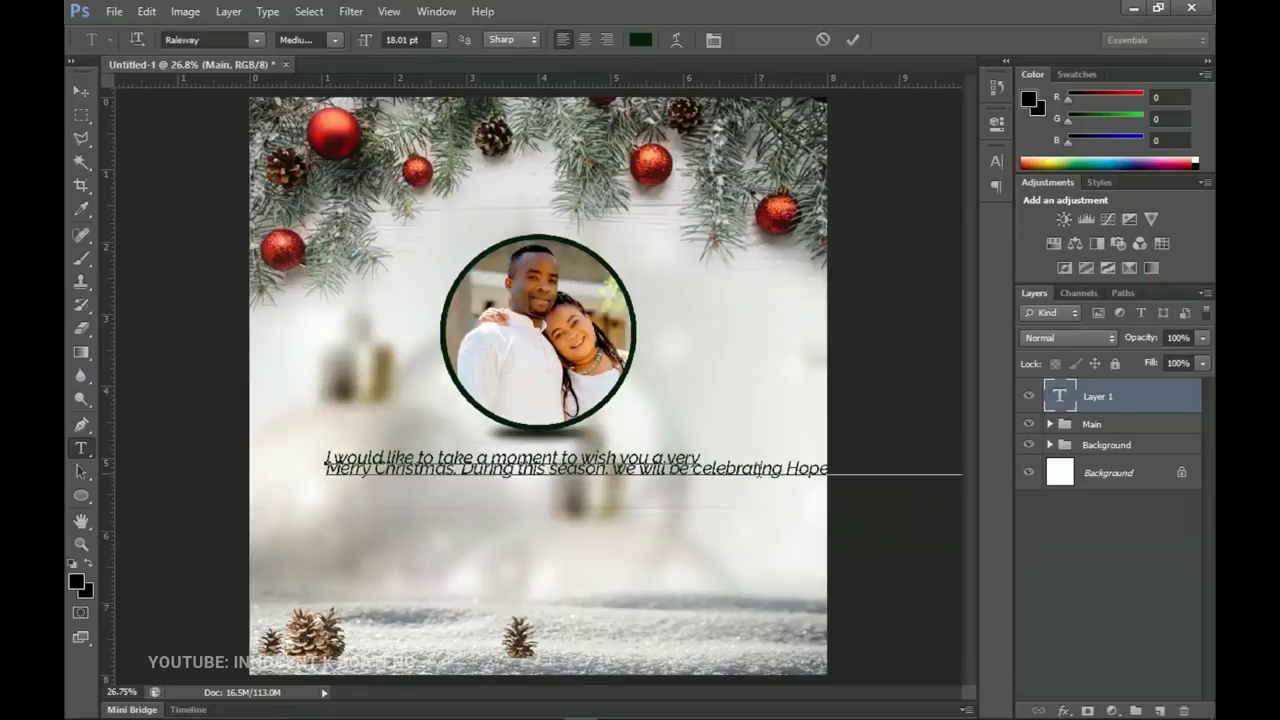
click(786, 467)
key(Return)
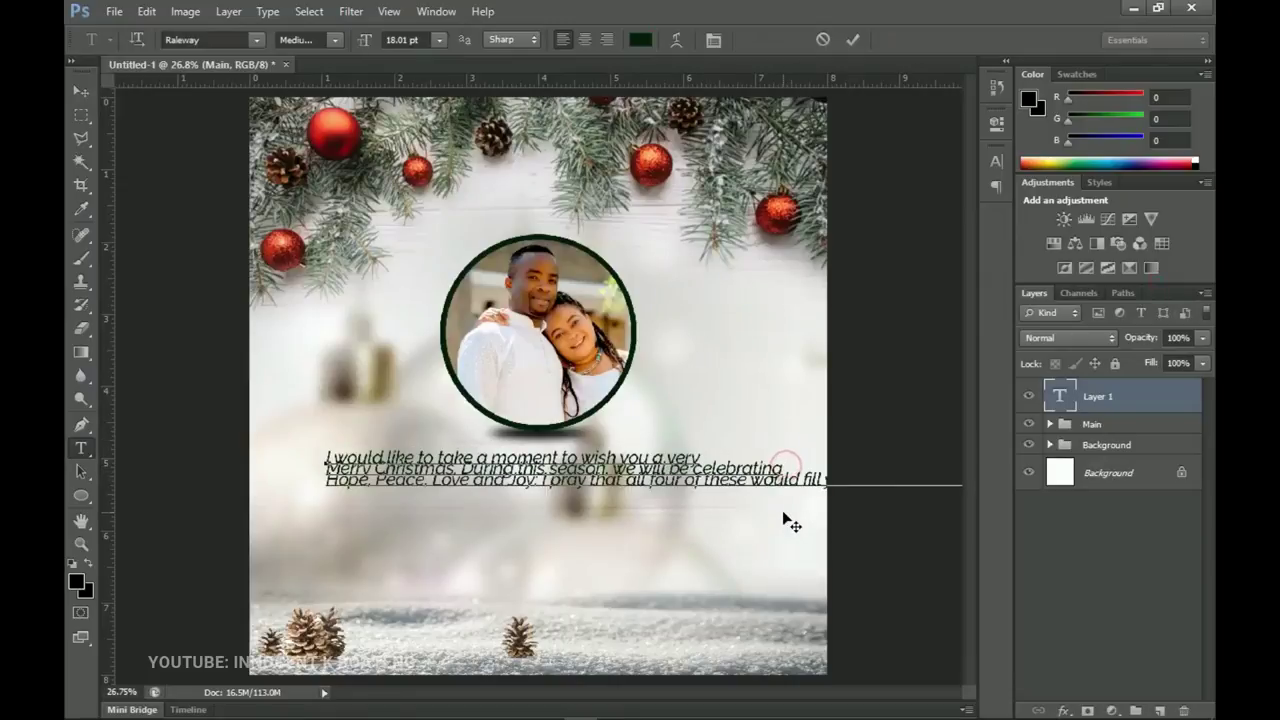
click(800, 479)
key(Return)
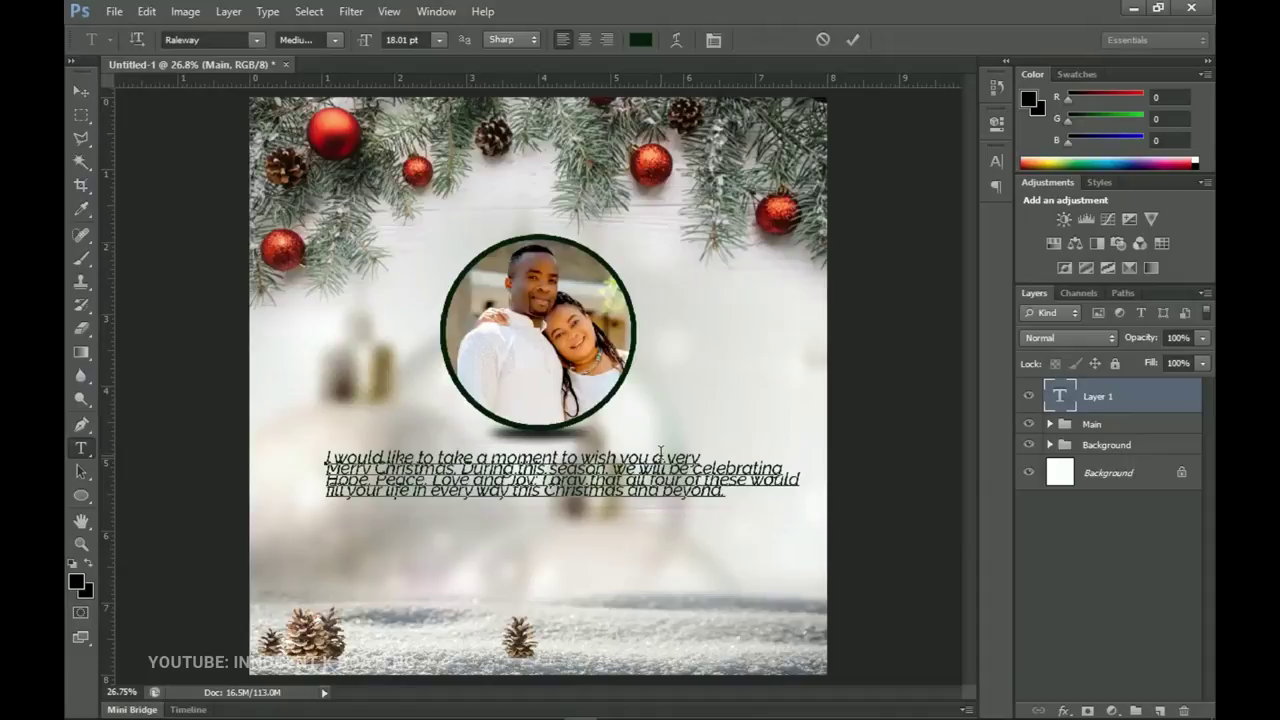
Center-align the message text and center its layer horizontally on the canvas.
key(ctrl+a)
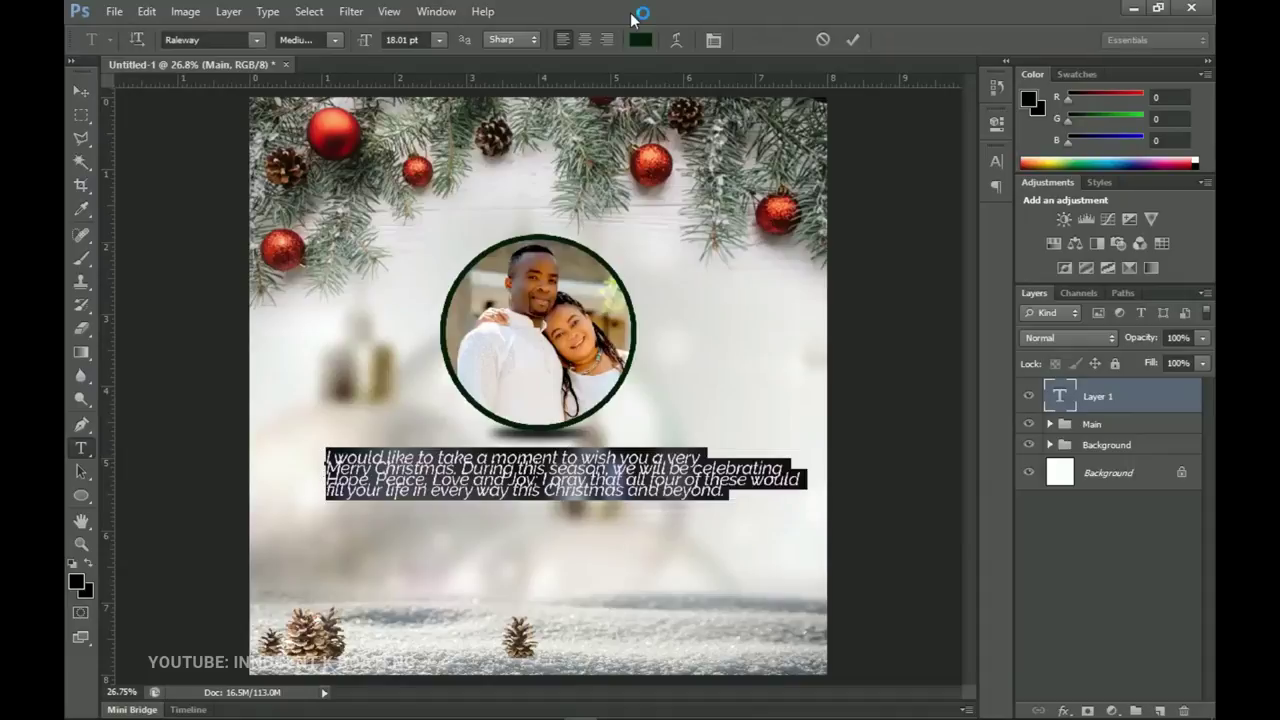
click(586, 40)
key(ctrl+Return)
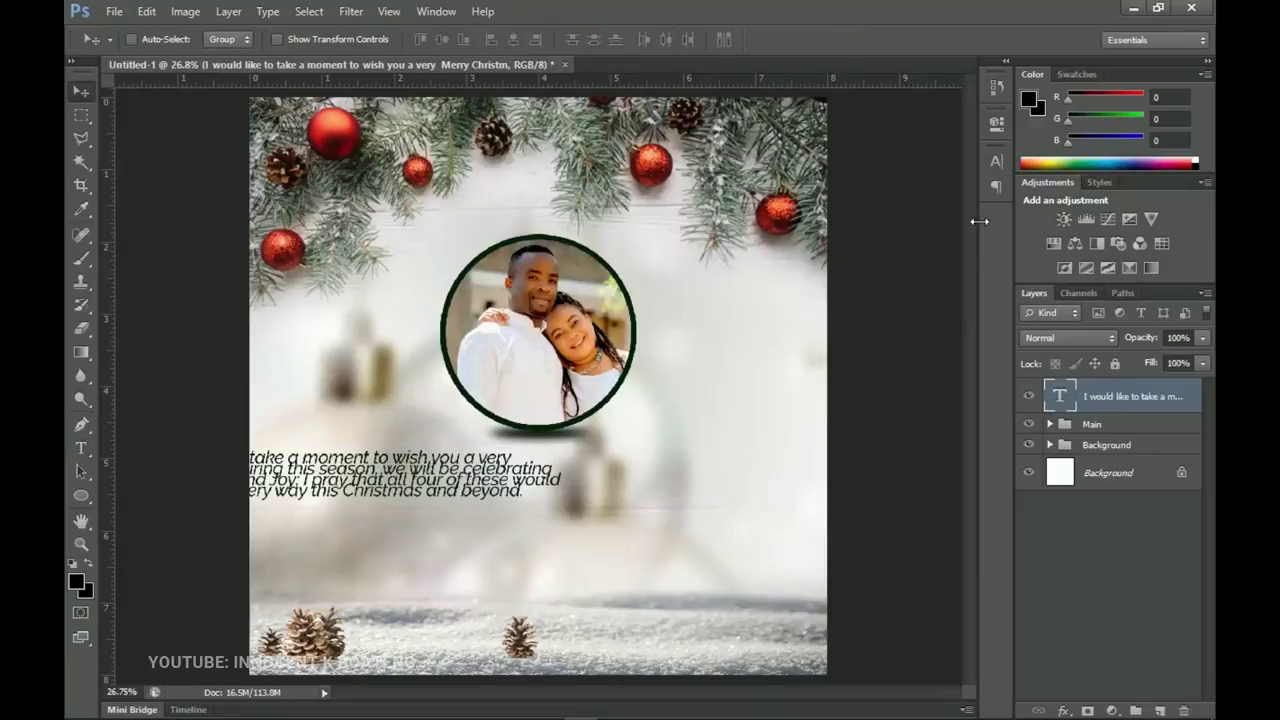
key(ctrl+a)
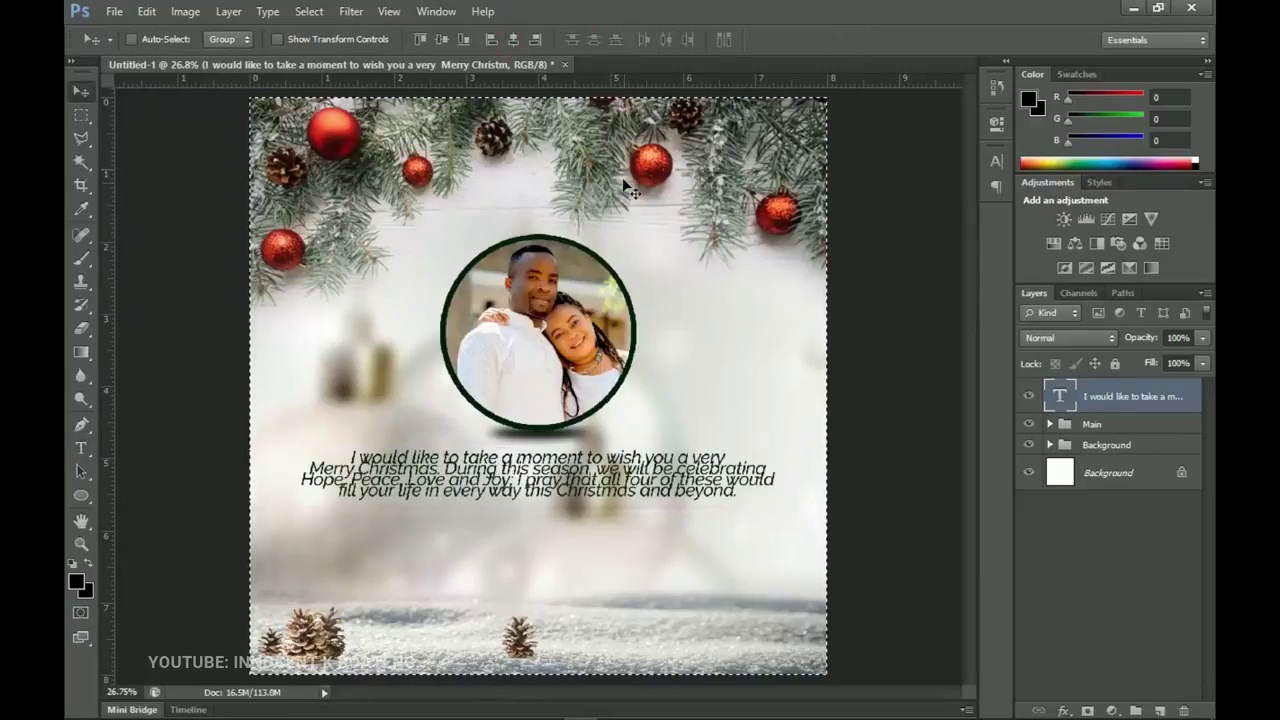
Set the leading of the entire message to 18.8 pt so its lines no longer overlap.
key(t)
click(634, 497)
key(ctrl+a)
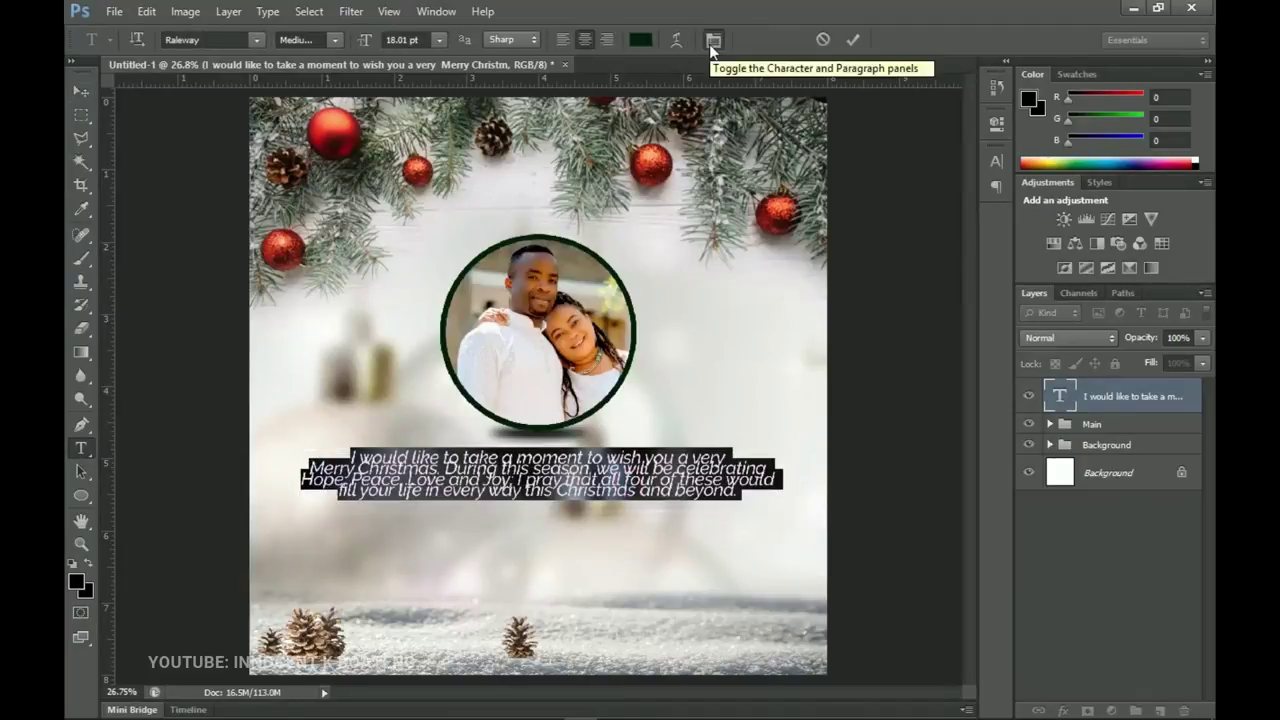
click(711, 42)
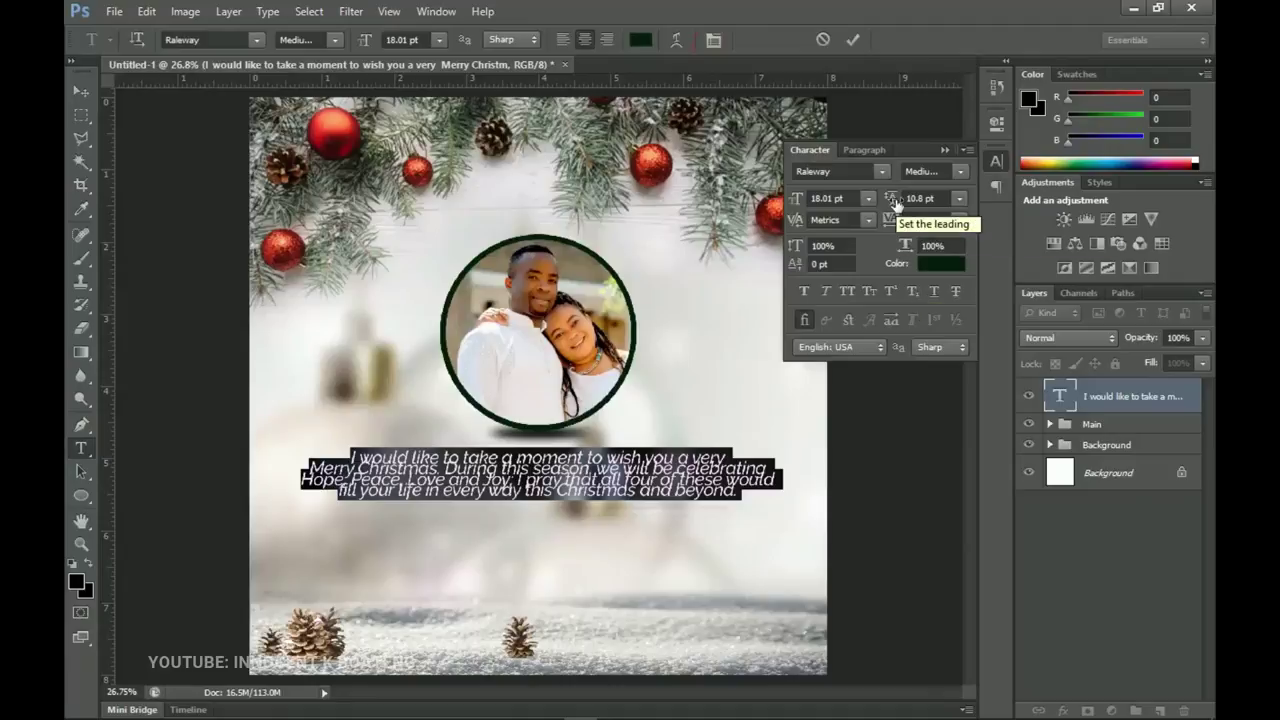
drag(893, 200, 903, 203)
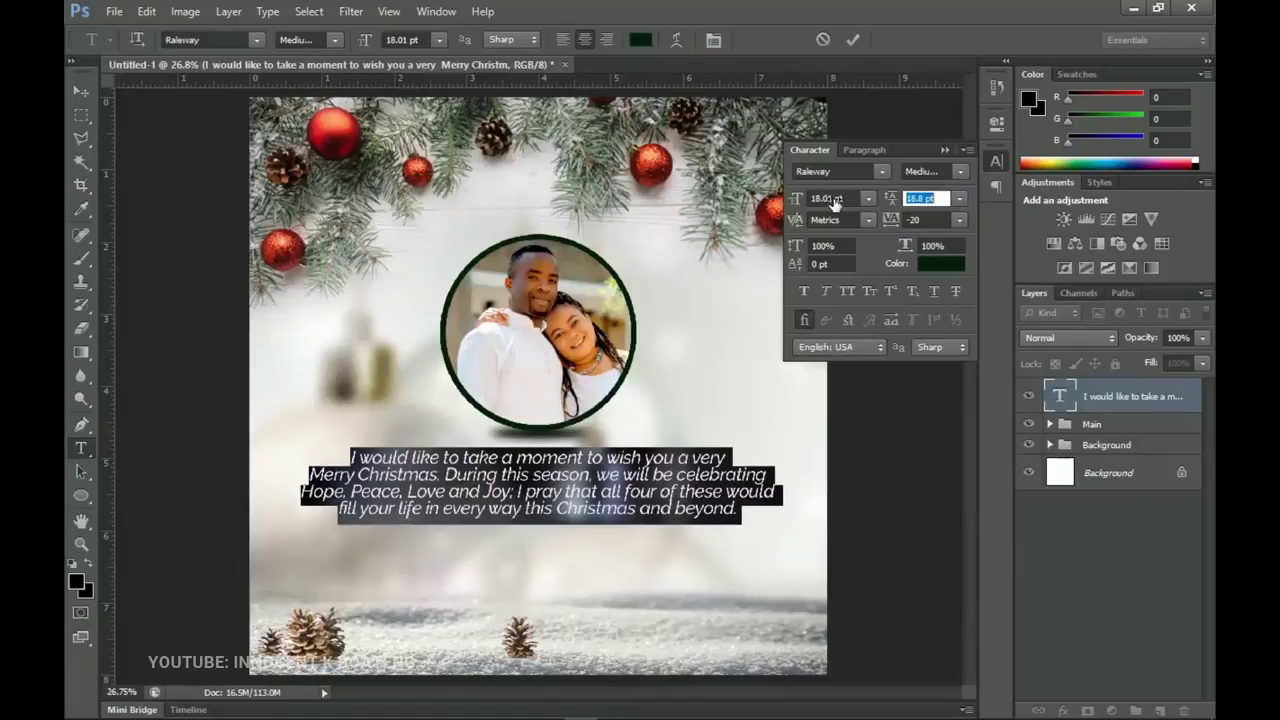
drag(901, 201, 905, 201)
click(80, 90)
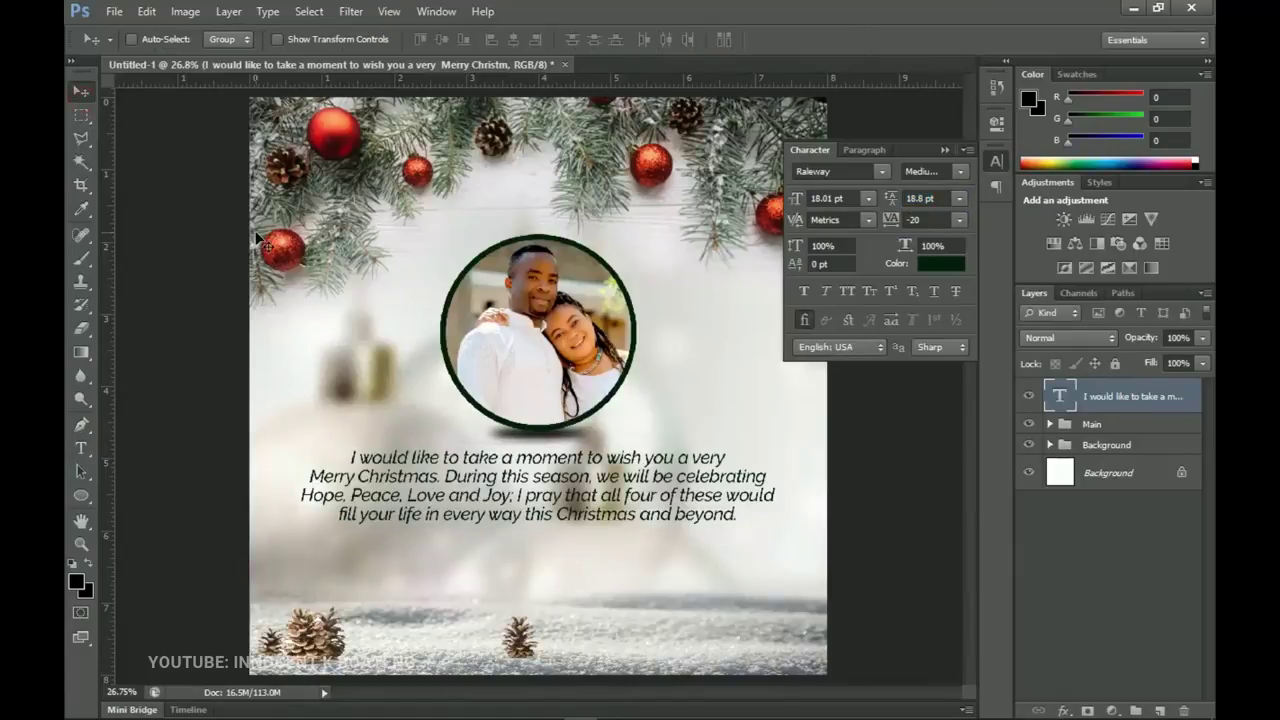
Scale the message down proportionally about its center to about 92.5%.
key(ctrl+t)
drag(777, 519, 761, 520)
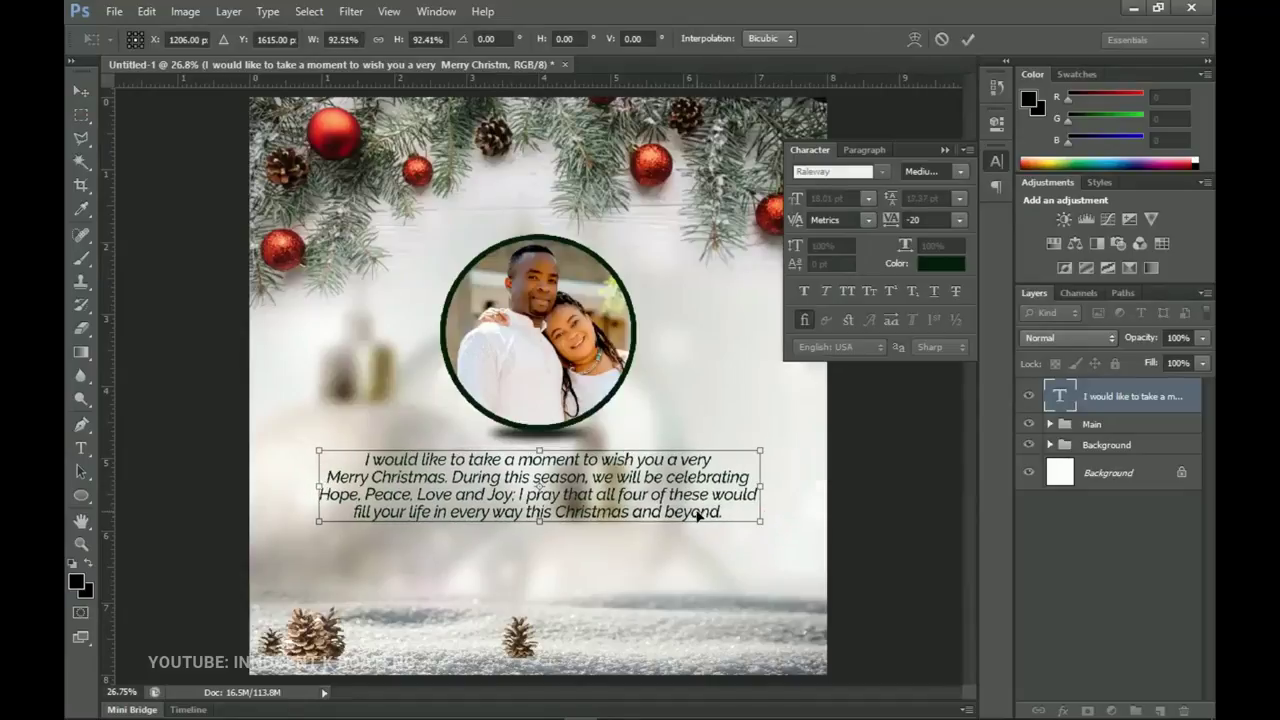
key(Return)
Change the font style of the entire message to SemiBold Italic.
double_click(598, 484)
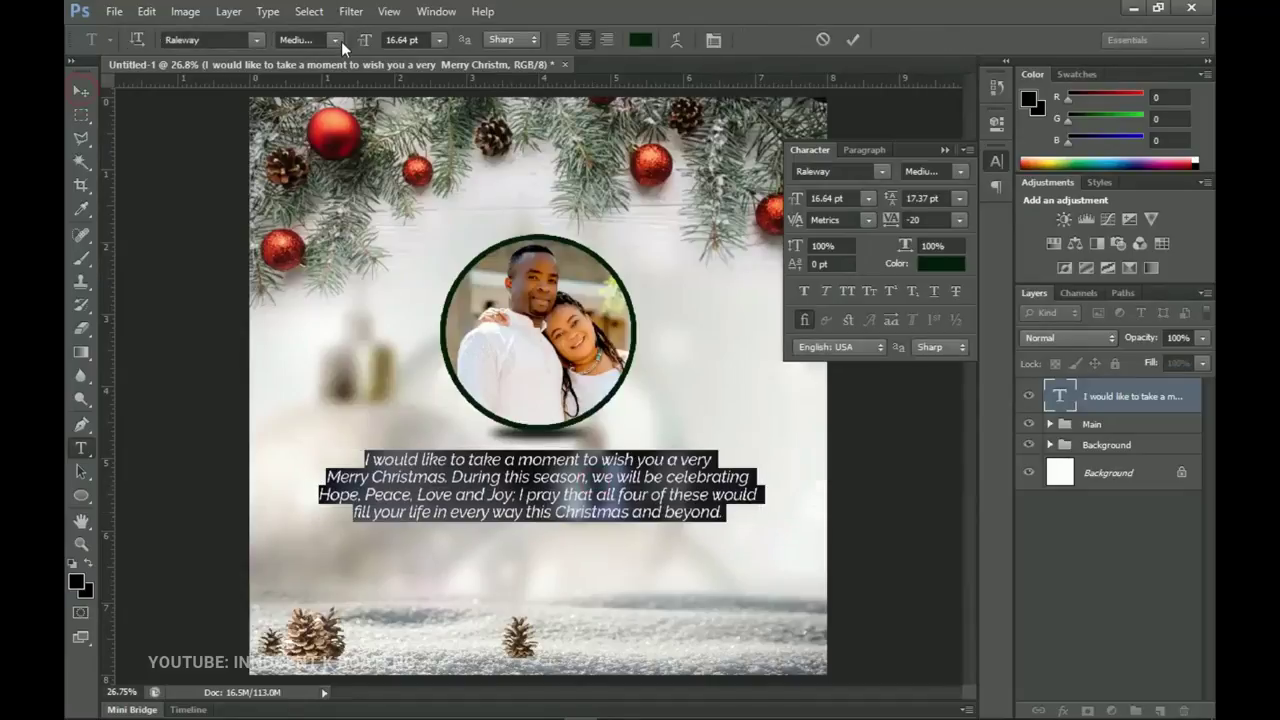
click(336, 40)
click(362, 217)
click(95, 101)
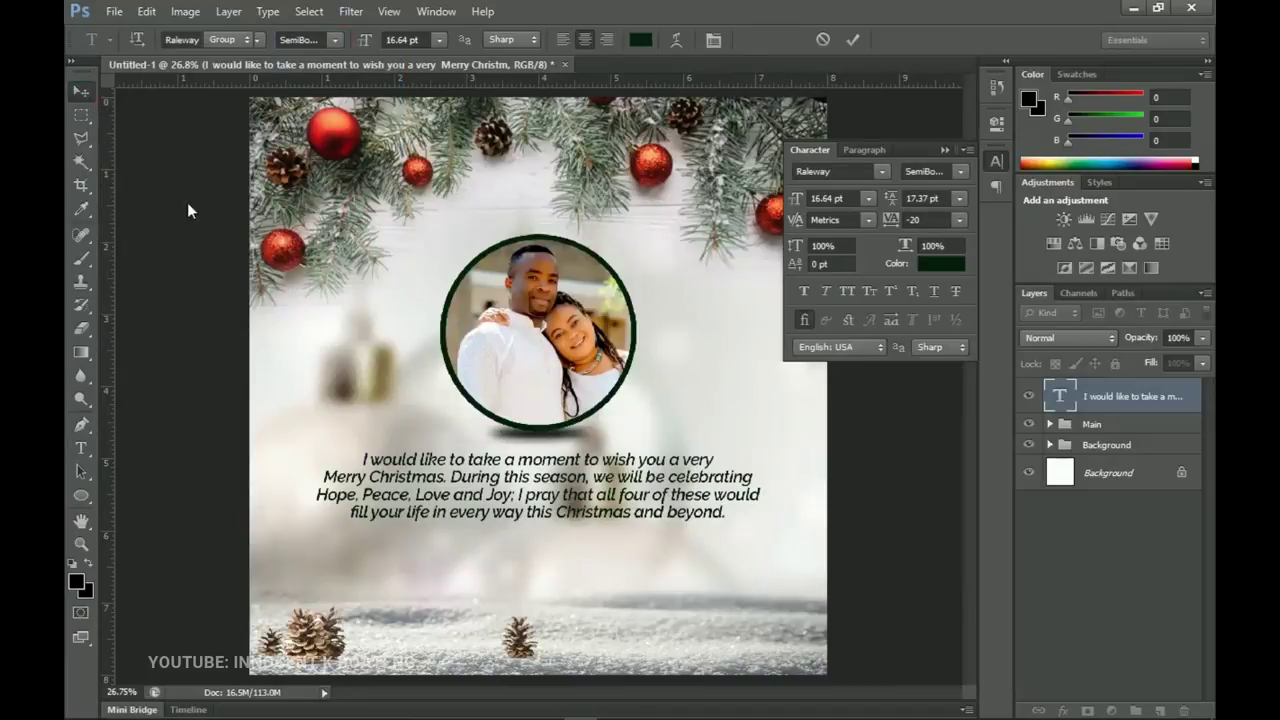
Nudge the message up 40 px, closer to the circular frame.
key(shift+Up)
key(shift+Up)
key(shift+Up)
key(shift+Up)
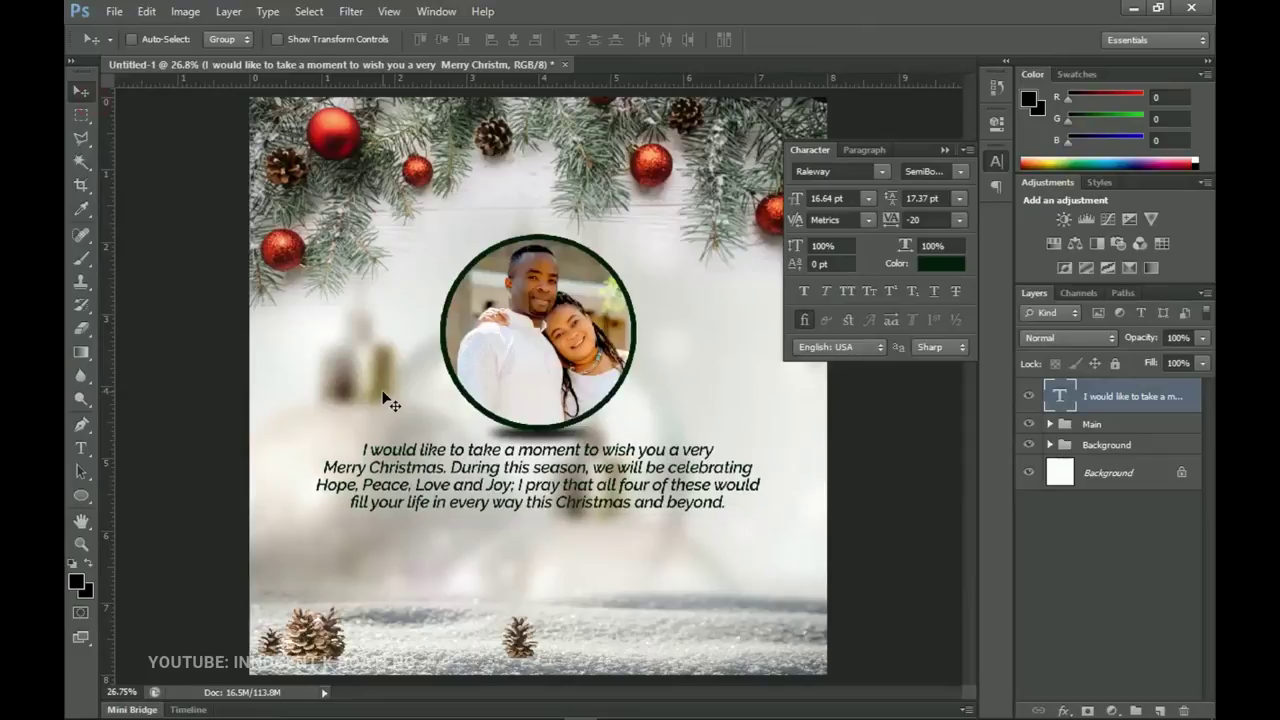
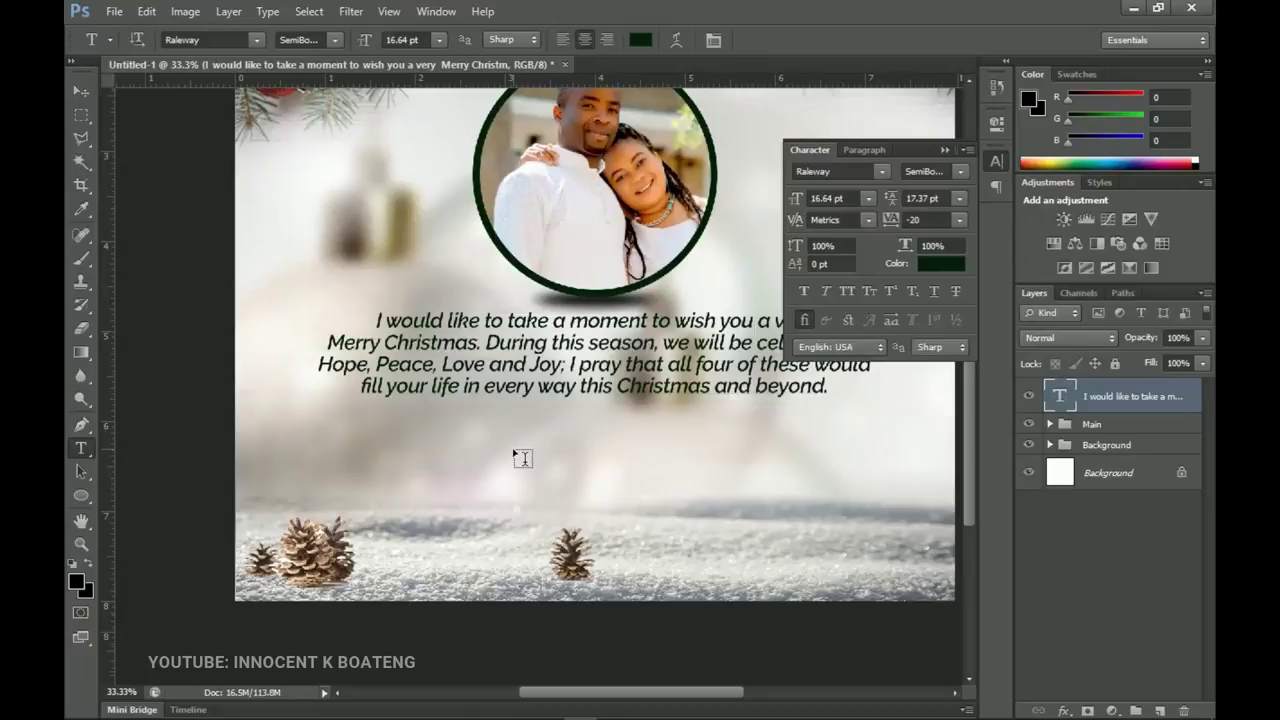
Add the word "Merry" below the message as a new text layer in RegencyScriptFLF at about 77 pt.
click(514, 452)
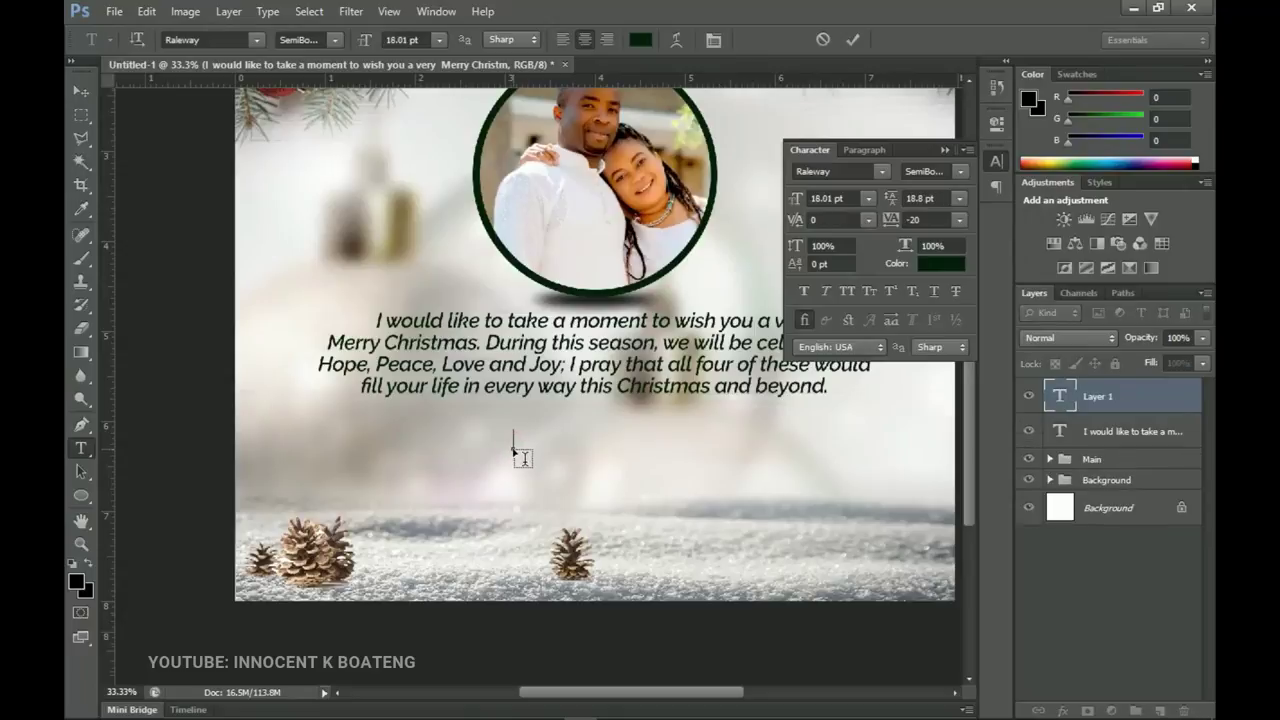
text(Merry)
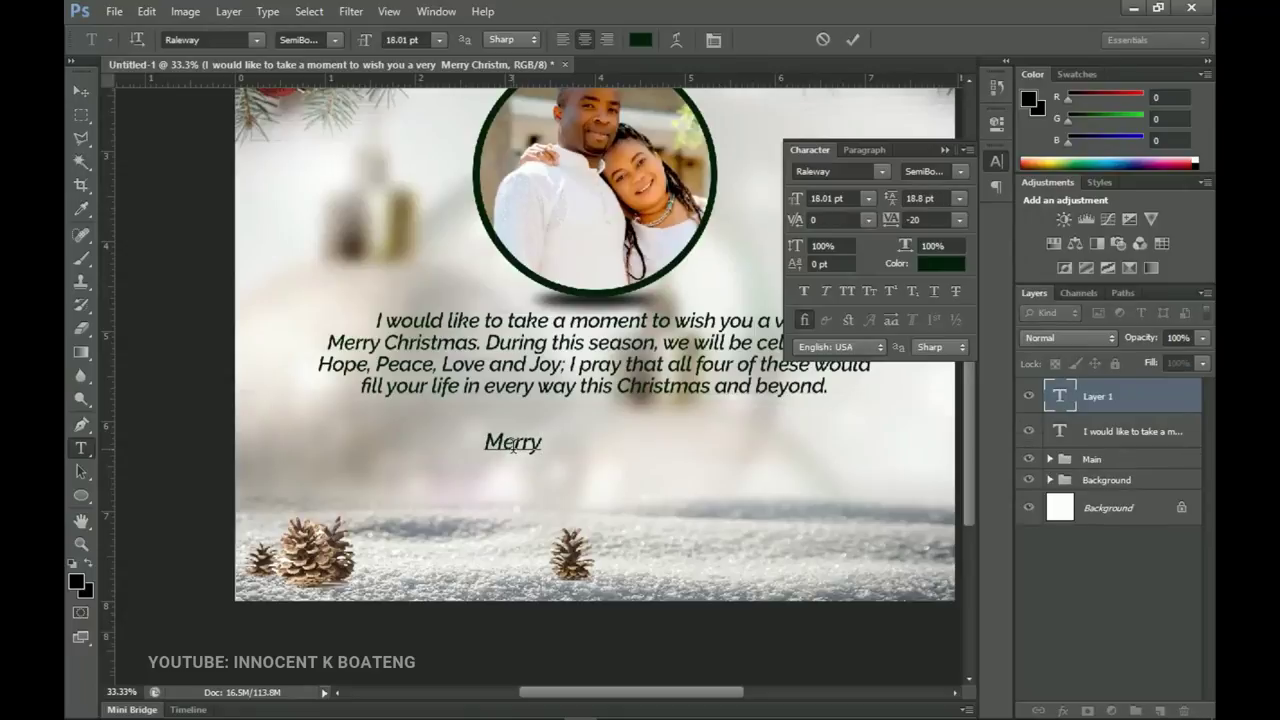
double_click(513, 446)
click(228, 36)
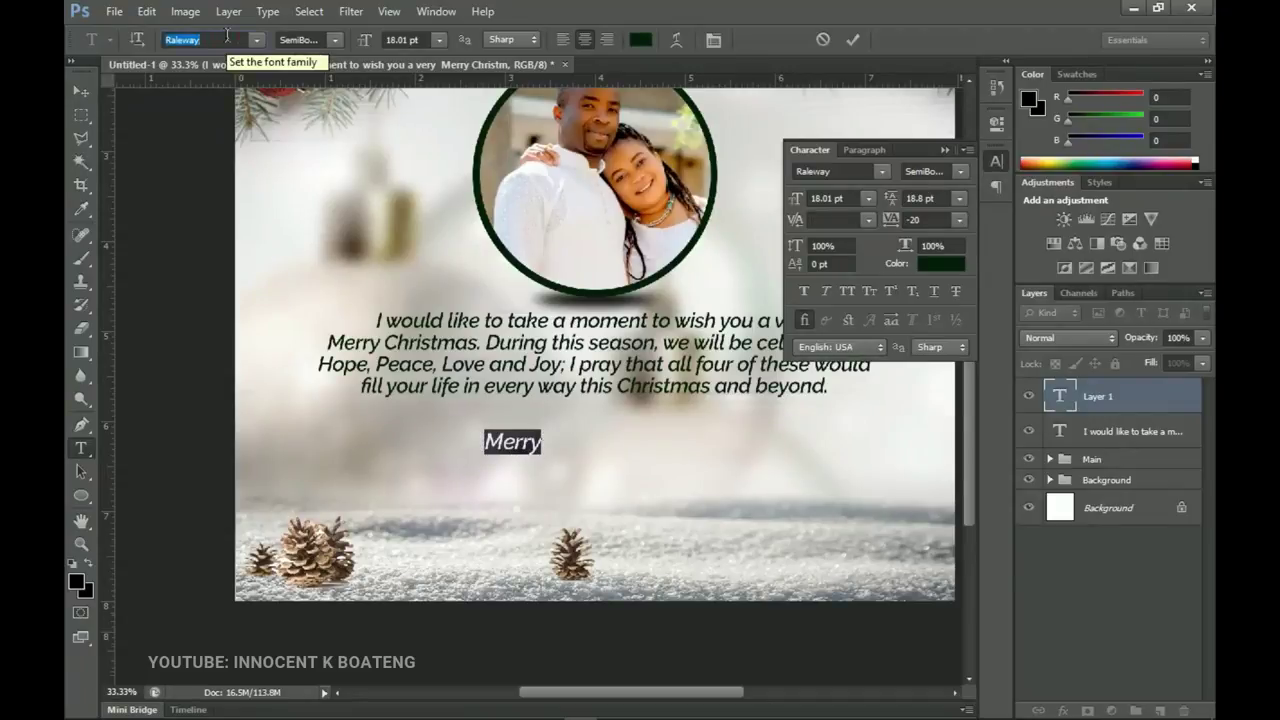
text(RegencyScriptLF)
key(Return)
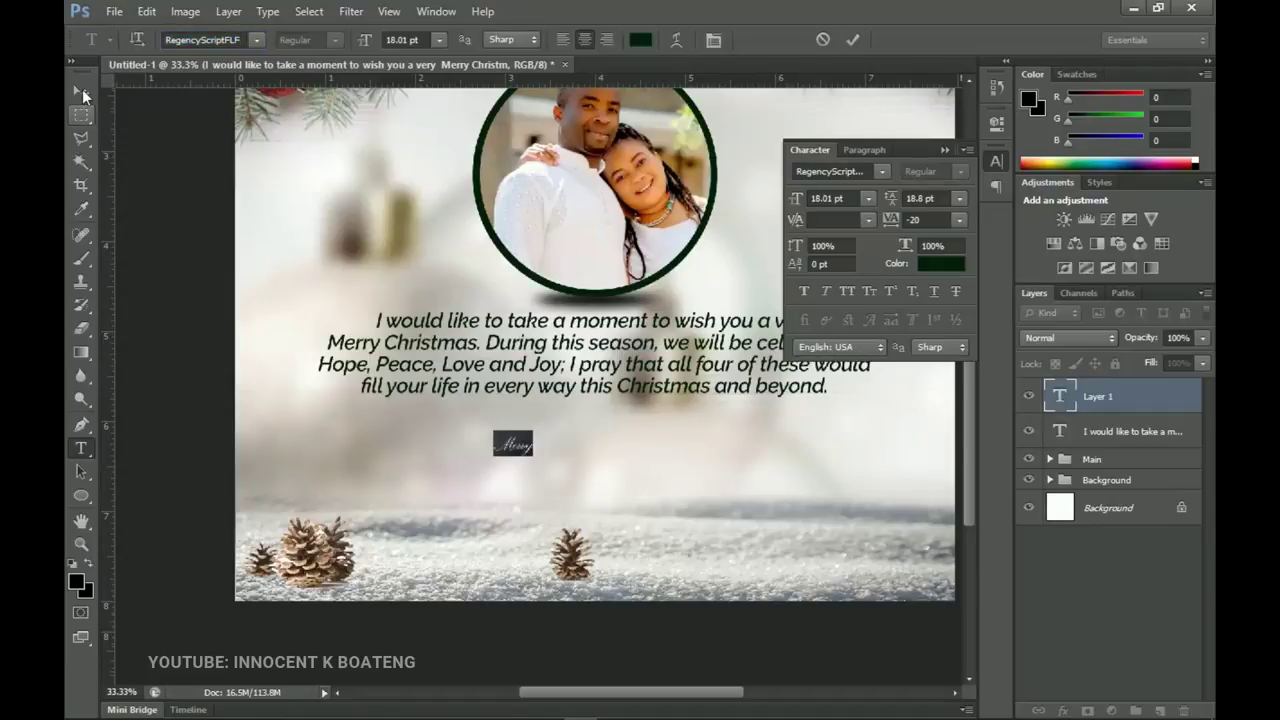
drag(365, 40, 421, 45)
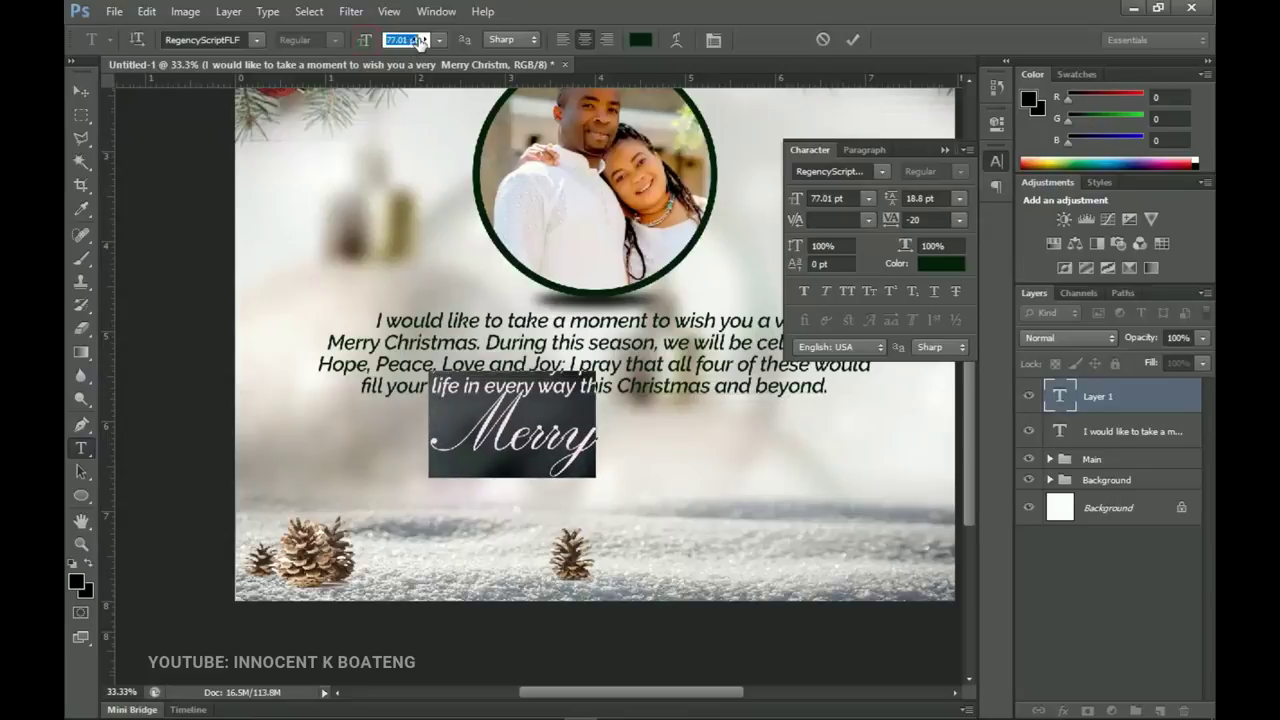
Move the word "Merry" clear of the message and make a duplicate of its text layer.
click(86, 86)
drag(565, 452, 602, 513)
key(ctrl+j)
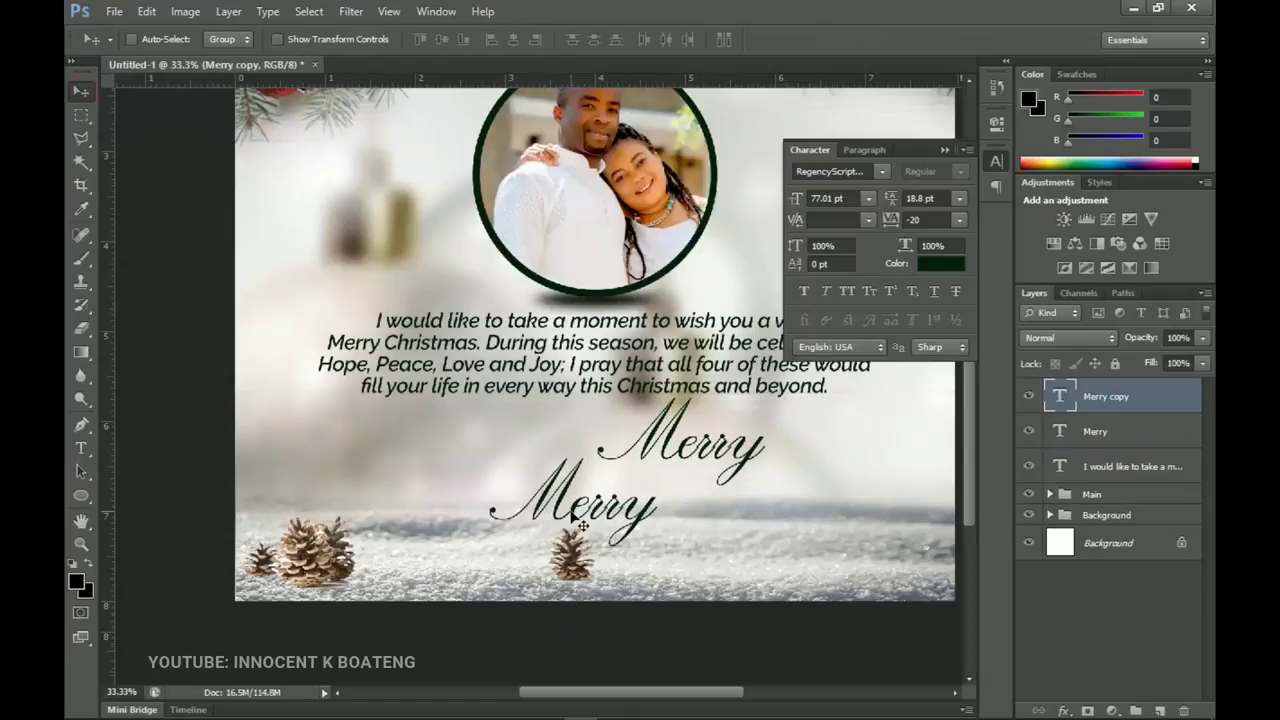
Change the duplicate's font to Great Vibes and replace its text with "Christmas".
key(t)
double_click(592, 491)
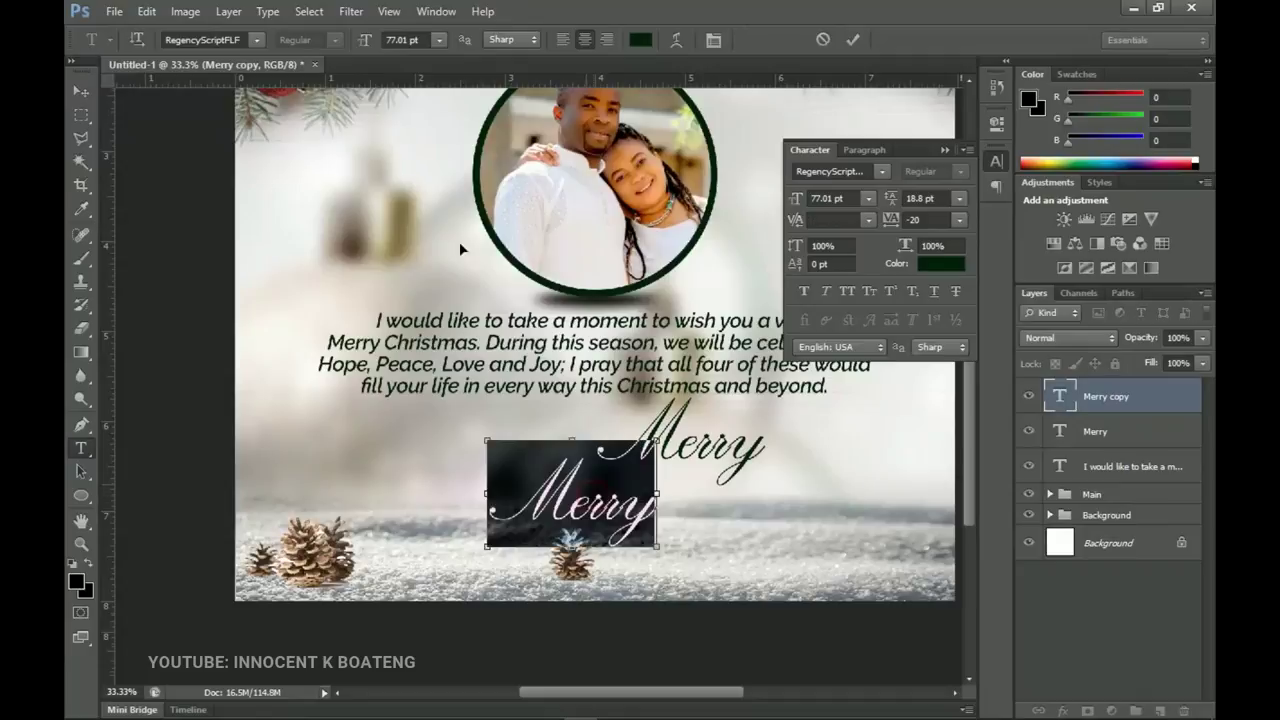
click(221, 39)
text(Great Vibes)
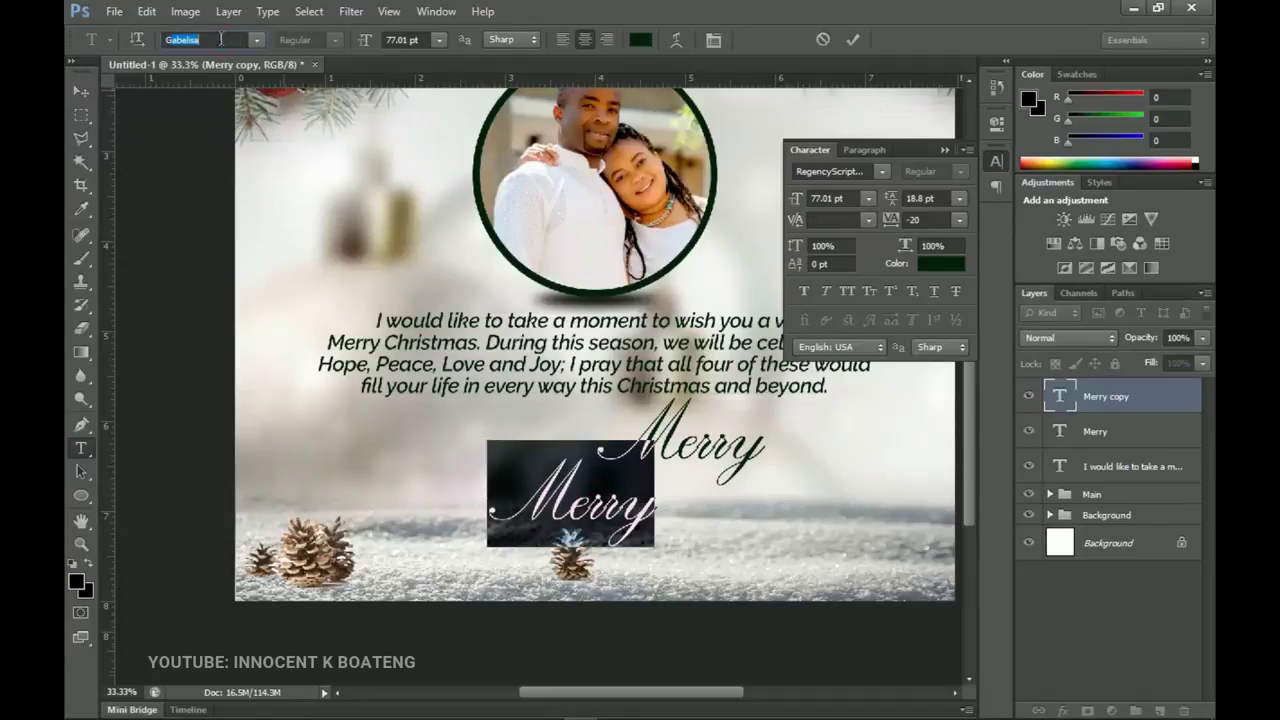
key(Return)
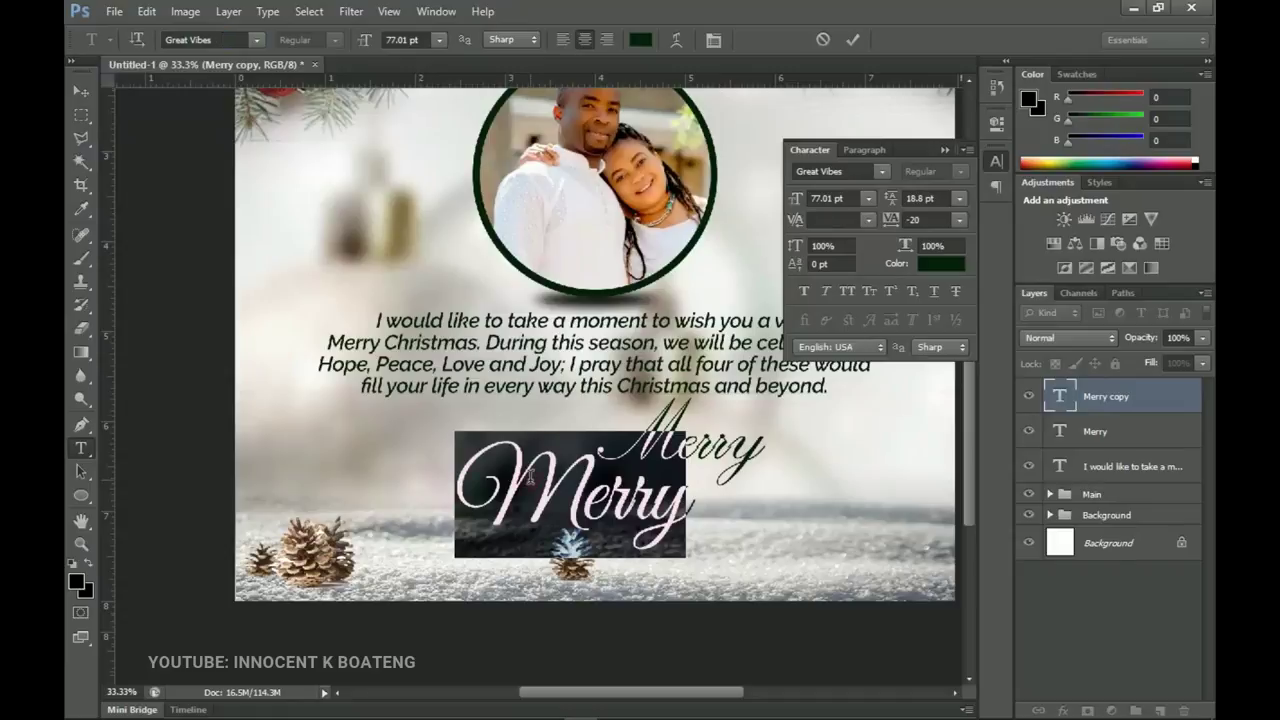
text(Chri)
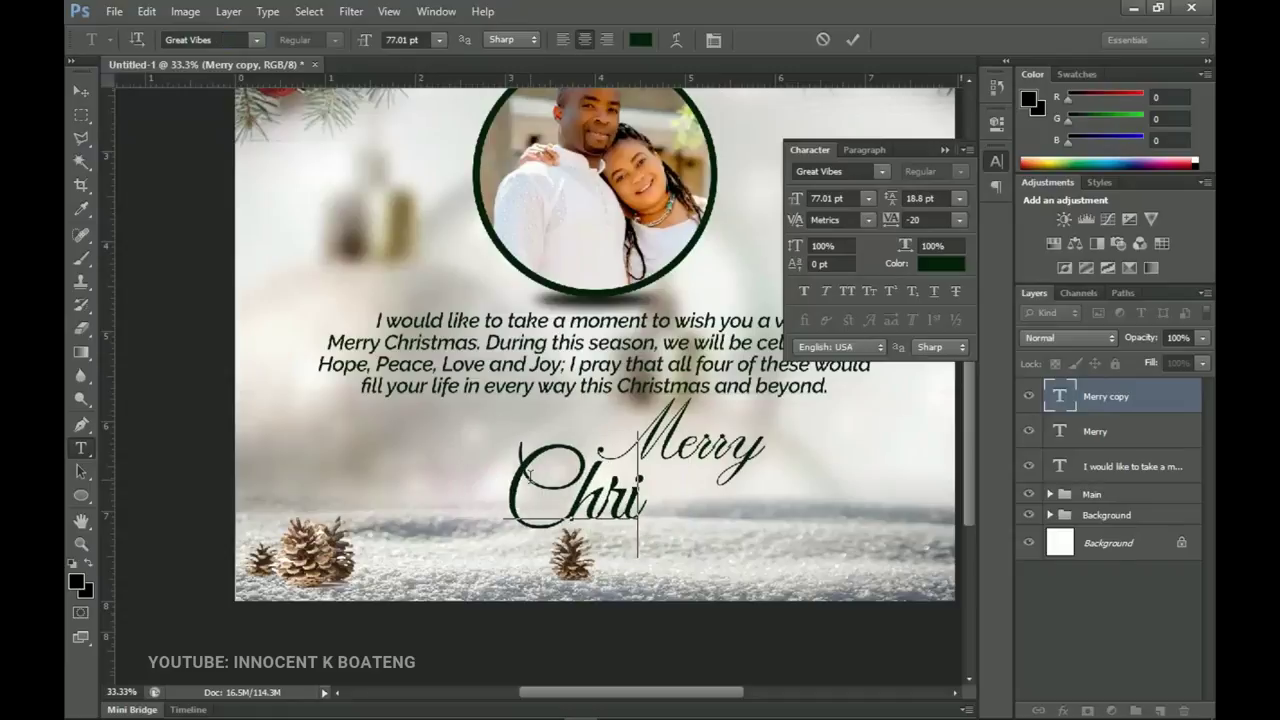
text(stmas)
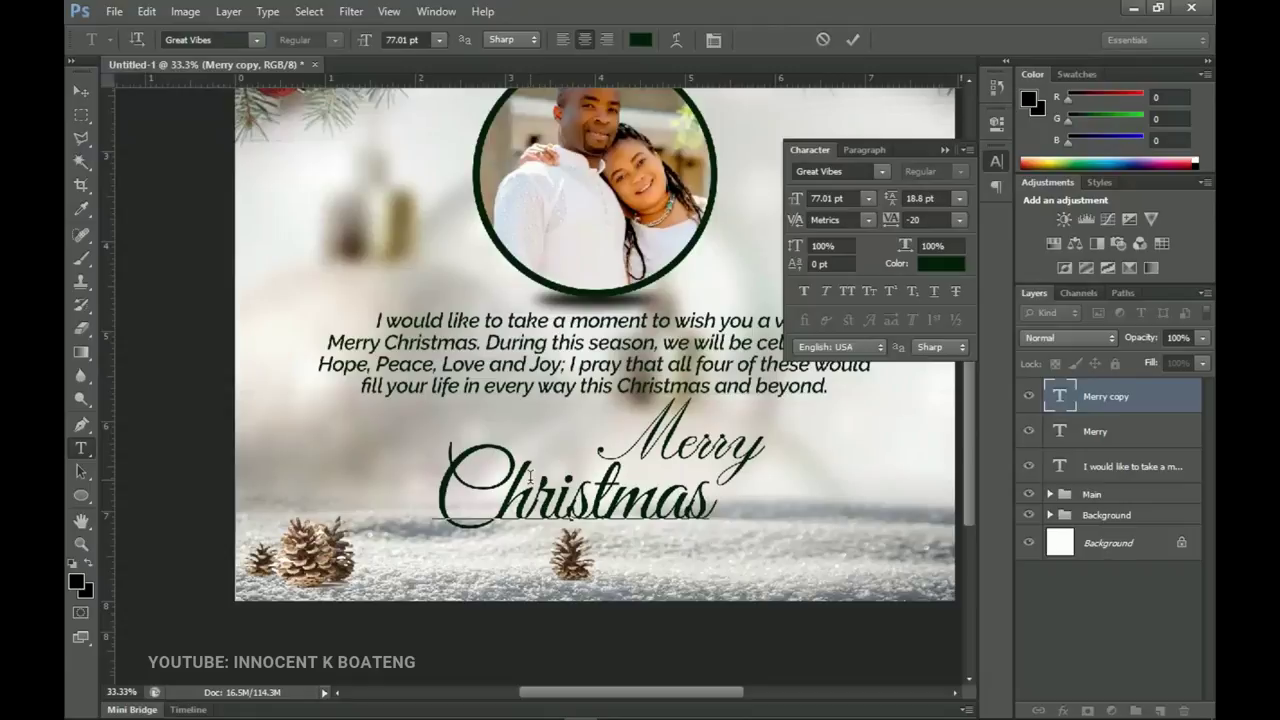
Recolor the word "Christmas" dark red, #9b0303.
key(ctrl+a)
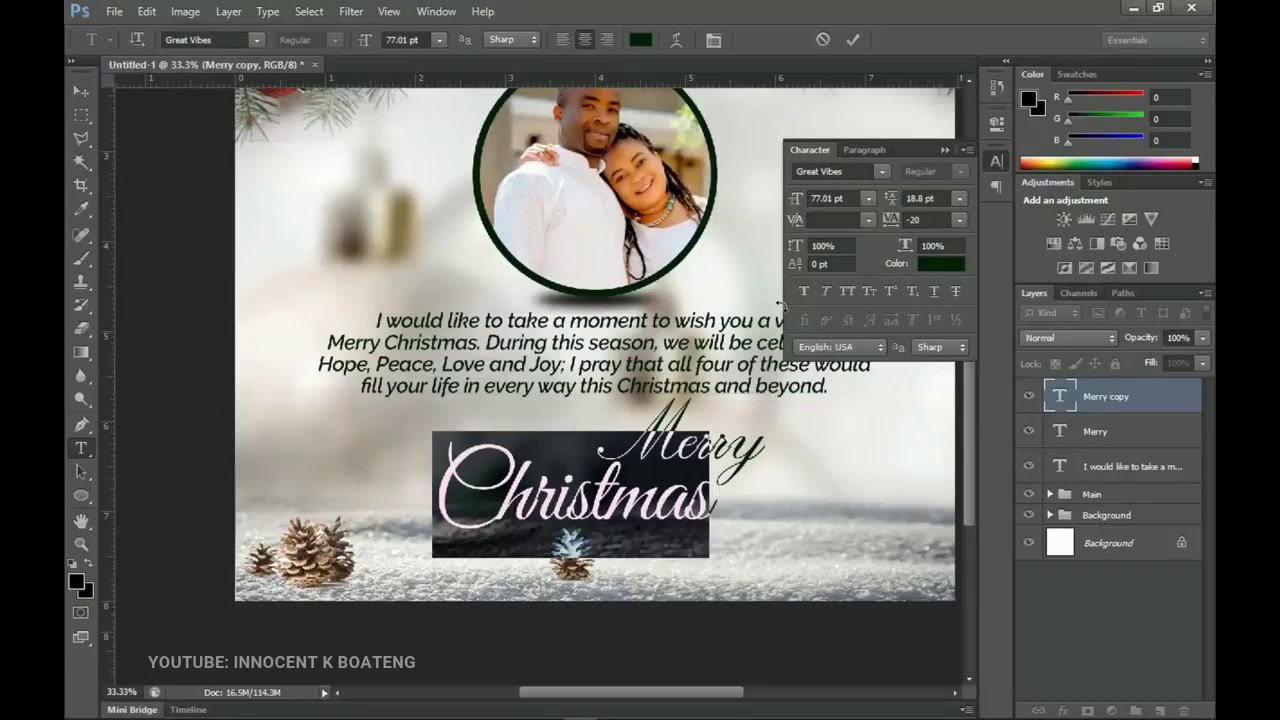
click(640, 40)
click(951, 297)
drag(929, 300, 925, 379)
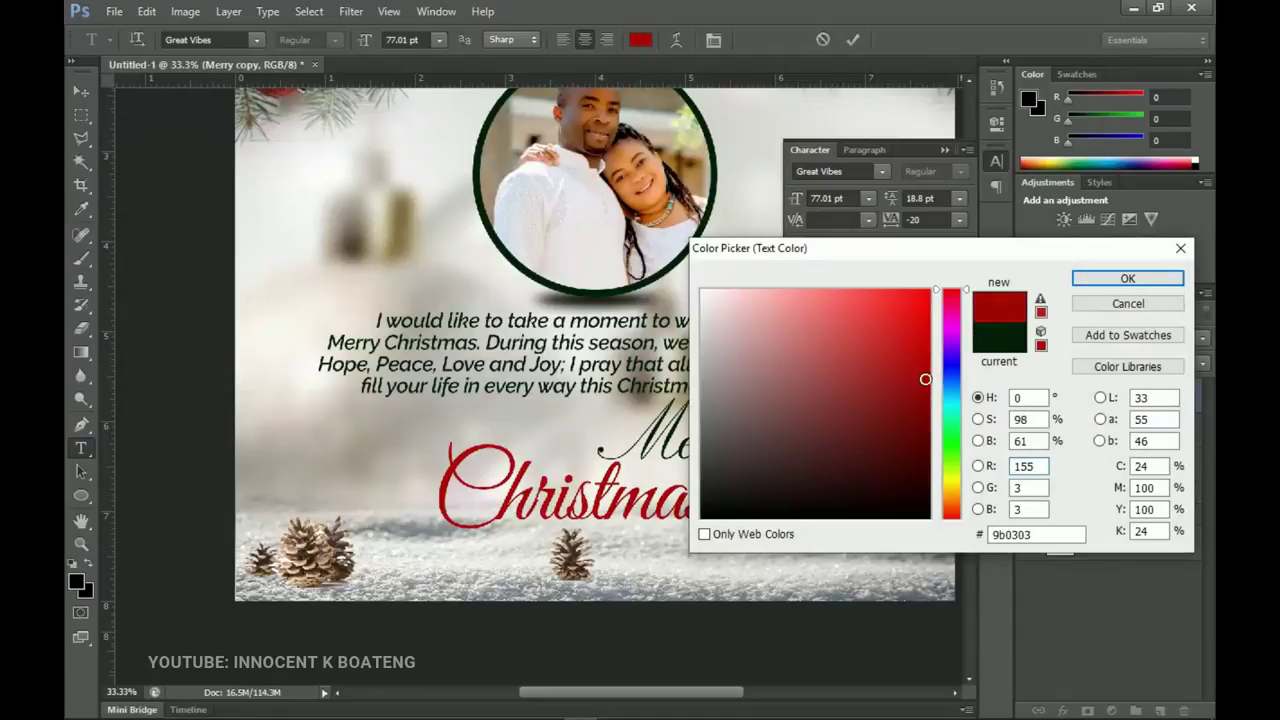
click(1128, 279)
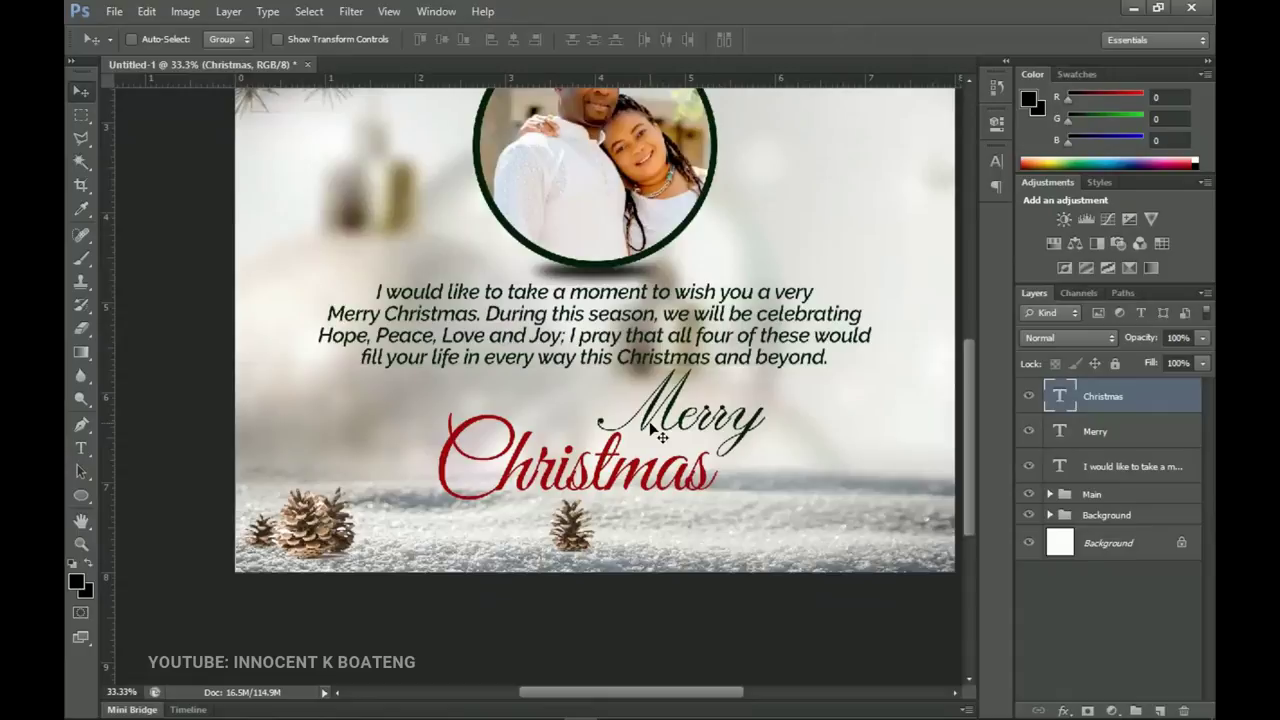
Scale the word "Christmas" up proportionally about its center to about 120%.
key(ctrl+t)
drag(741, 530, 746, 541)
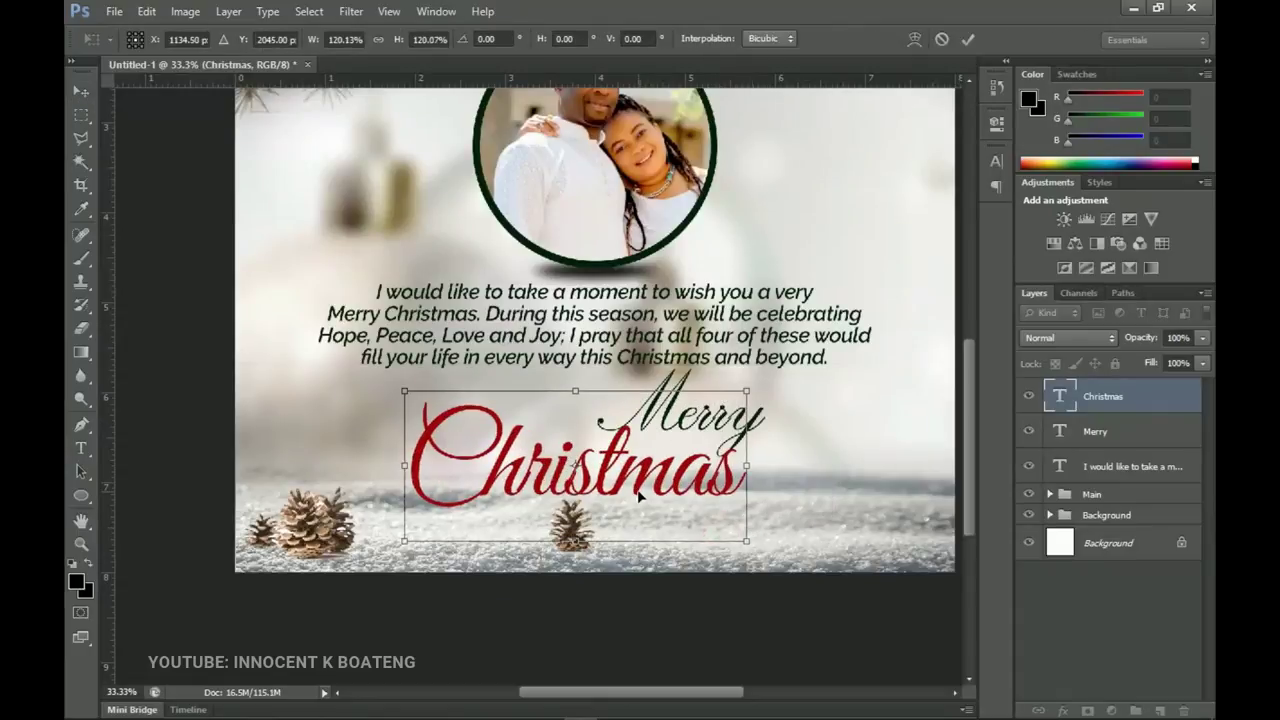
key(Return)
Select the "Merry" text layer and shift the word left so it nests closely above "Christmas".
scroll(642, 497, up, 1)
drag(648, 491, 698, 494)
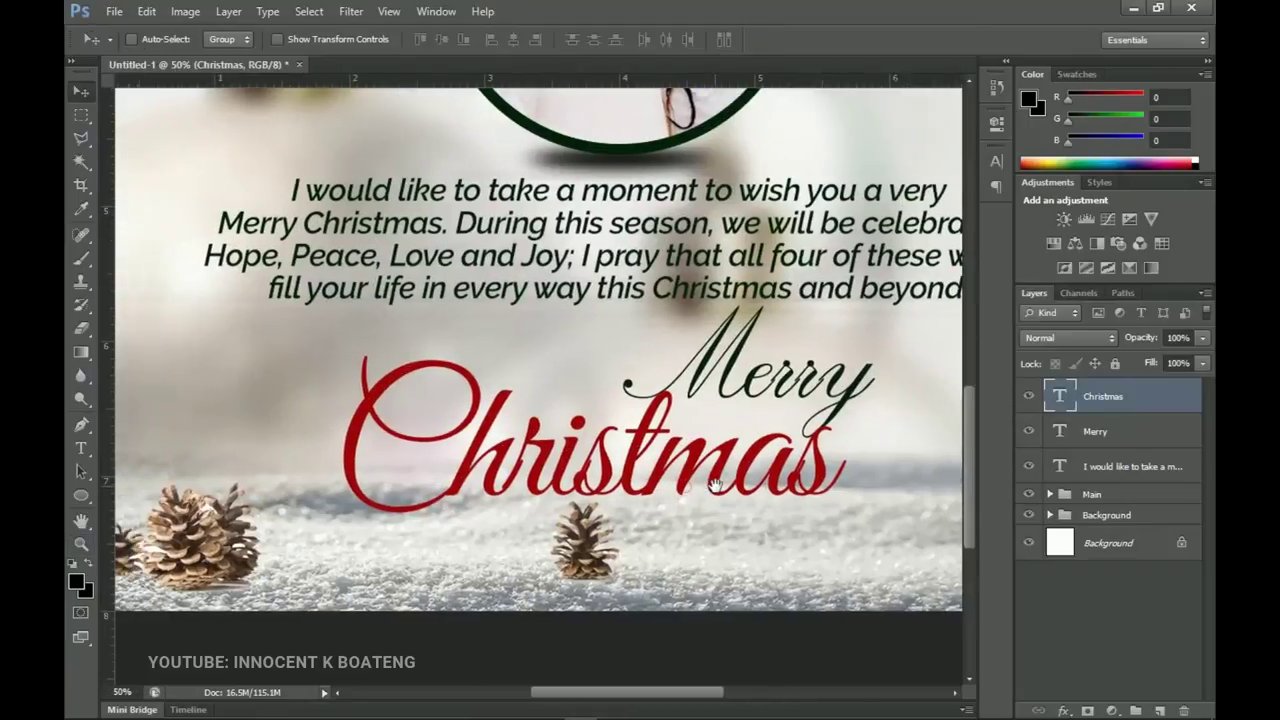
right_click(773, 404)
click(810, 424)
right_click(764, 388)
click(824, 421)
drag(824, 421, 763, 405)
key(z)
right_click(752, 385)
click(756, 388)
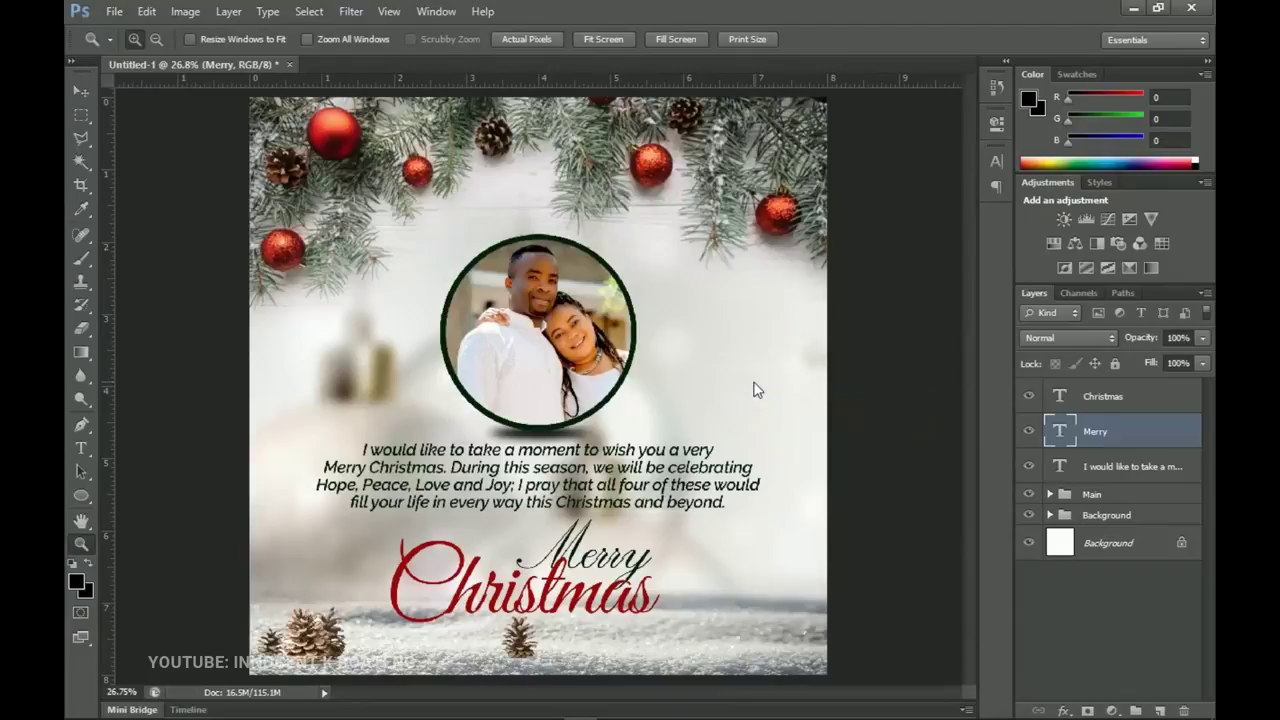
Place the "christmas gift boxx" image from the Christmas Wish card folder above the Christmas layer, in the card's lower-right corner.
click(1105, 401)
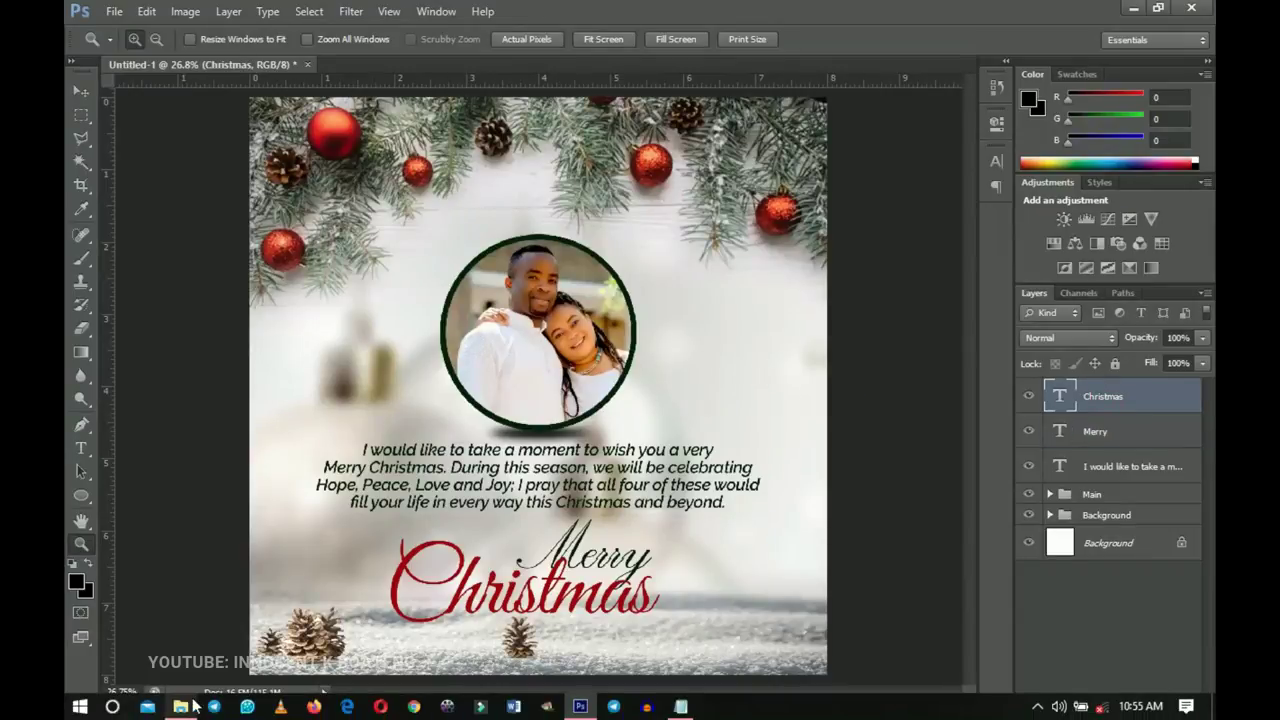
click(180, 706)
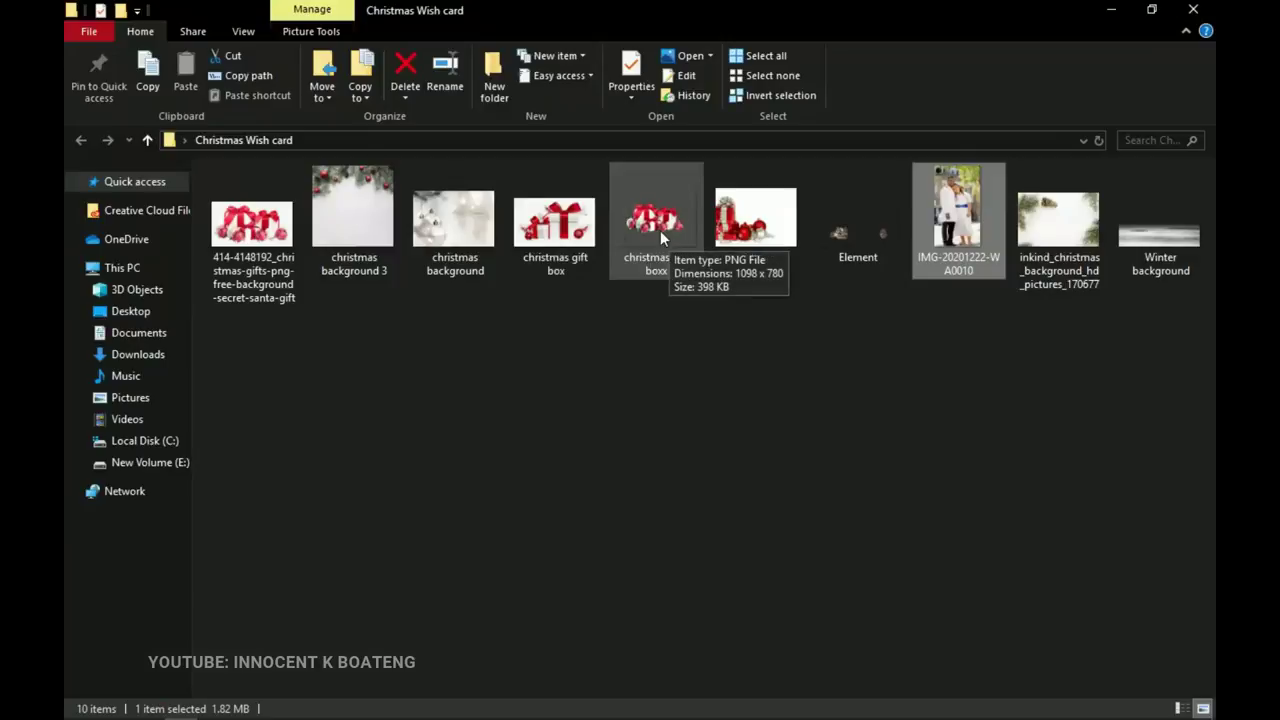
drag(660, 230, 647, 460)
drag(645, 715, 735, 604)
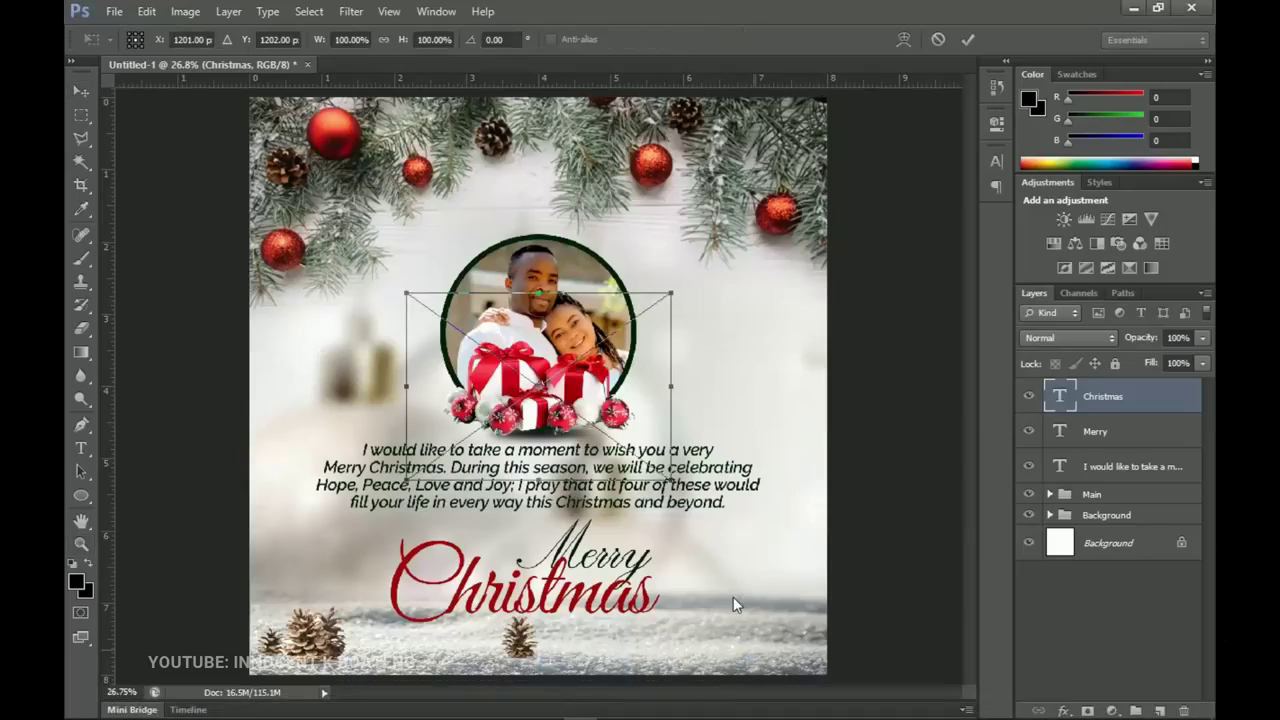
drag(603, 392, 818, 640)
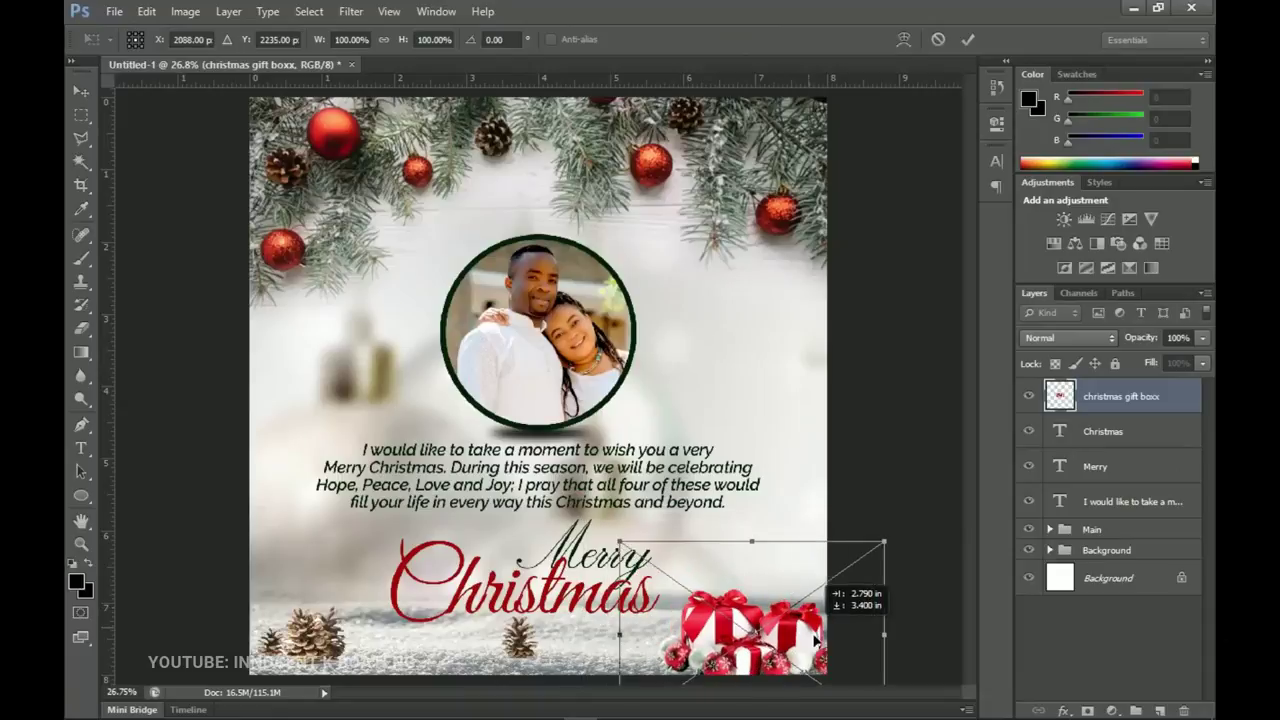
key(Return)
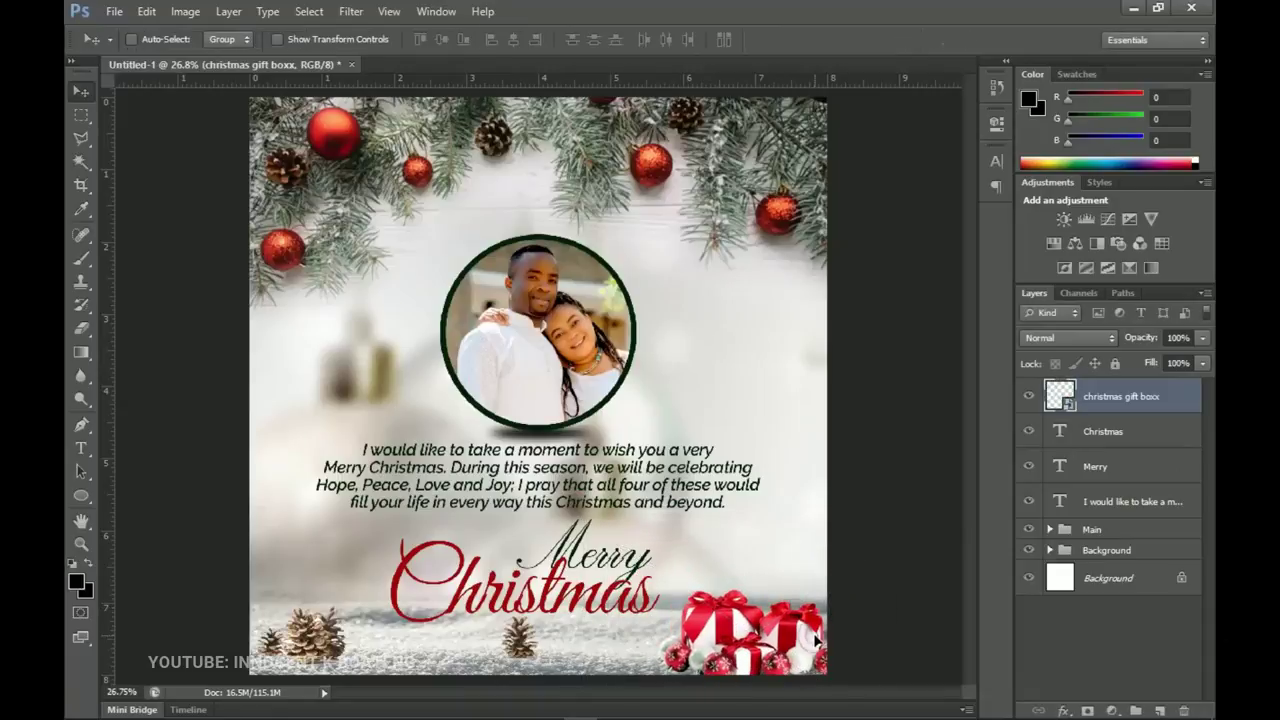
key(z)
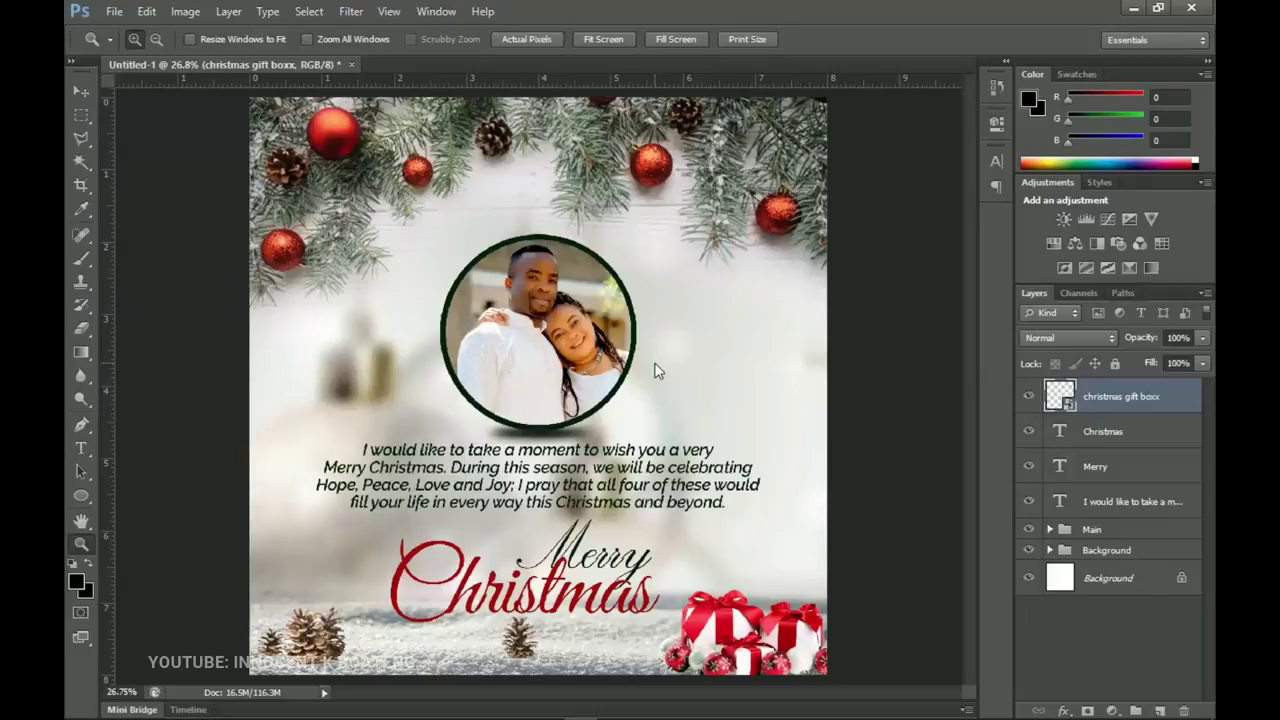
key(v)
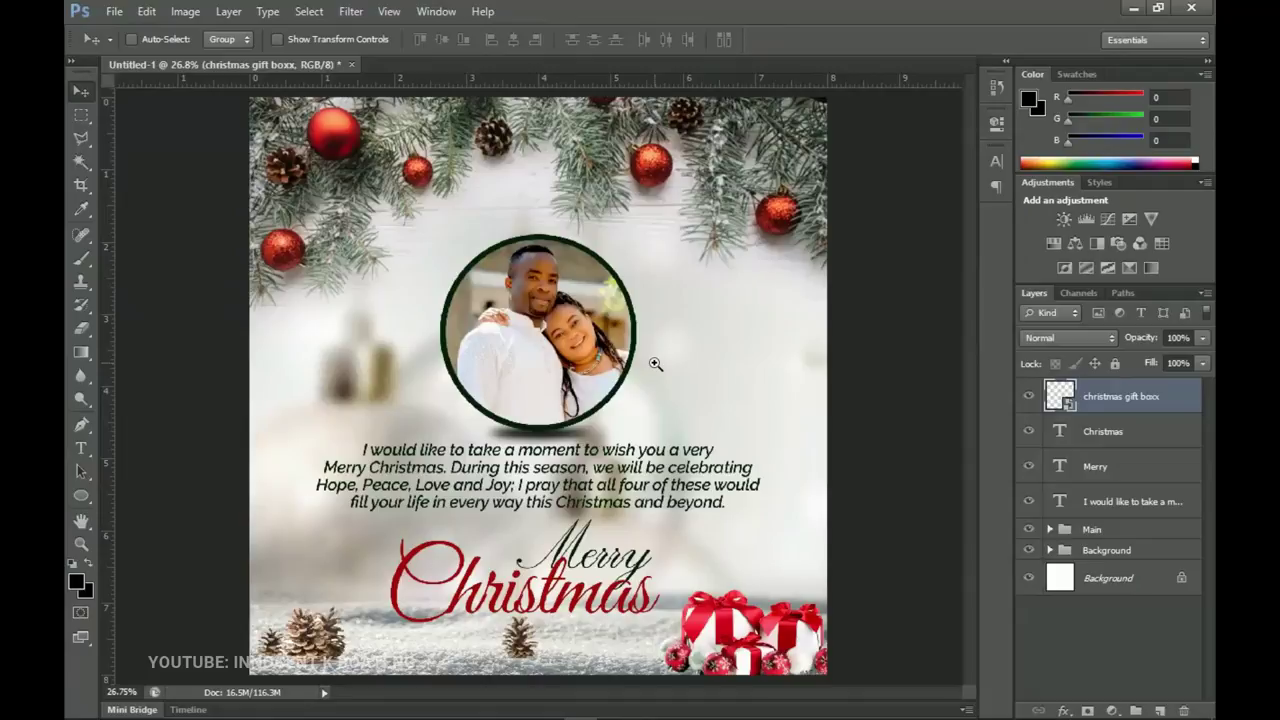